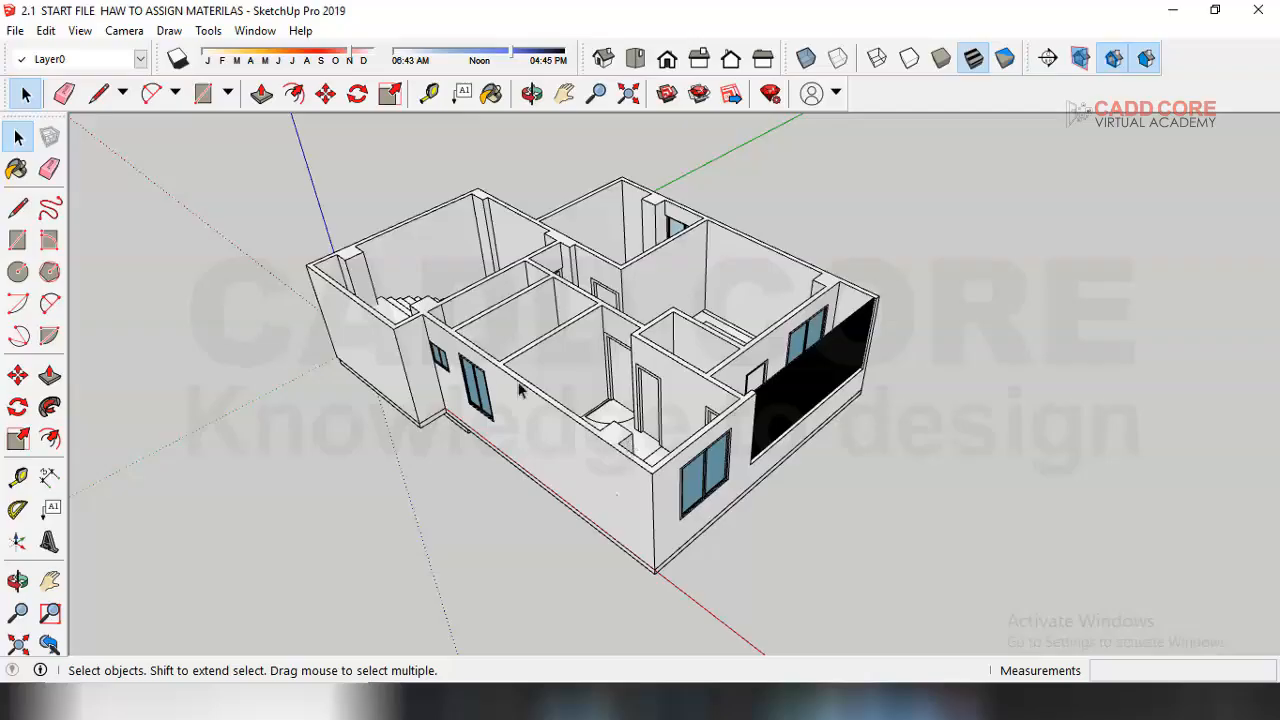
# Step: Select the doors and paint their frames with the Wood Cherry Original material from the Wood library
pyautogui.scroll(5, 648, 376)
pyautogui.moveTo(650, 376); pyautogui.dragTo(800, 385, button='middle')
pyautogui.scroll(2, 661, 379)
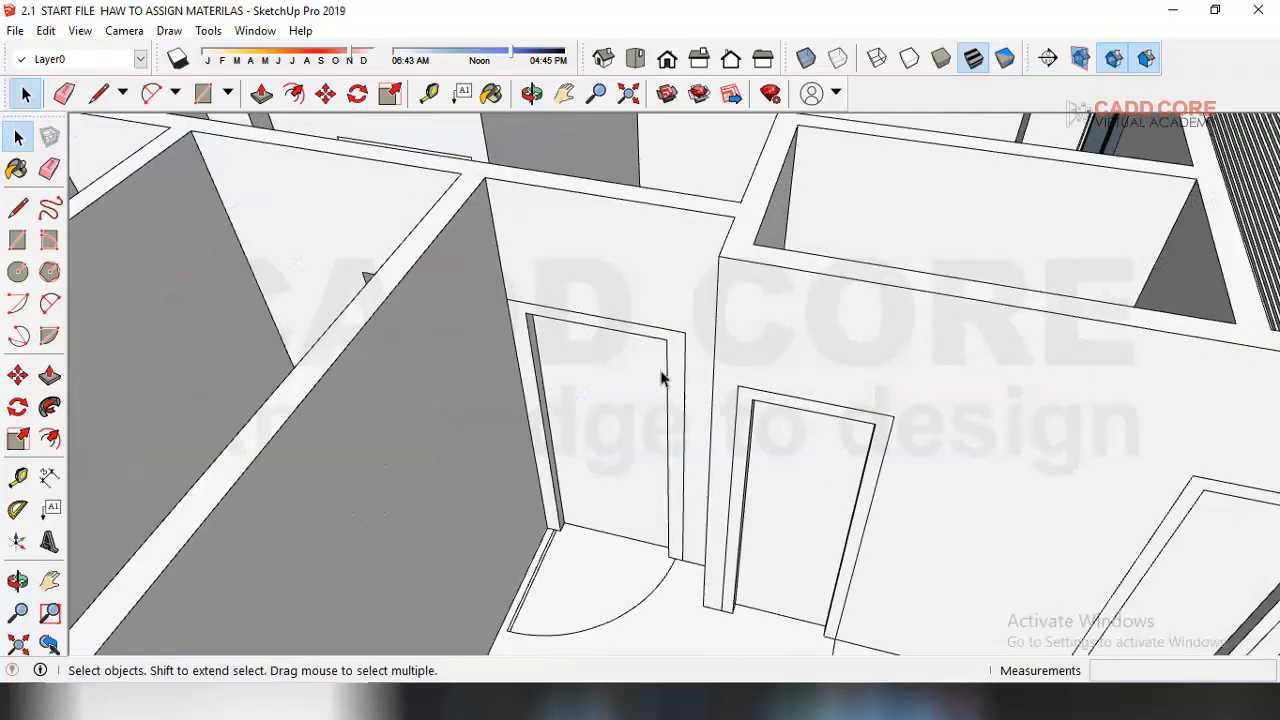
pyautogui.scroll(1, 782, 410)
pyautogui.tripleClick(784, 398)
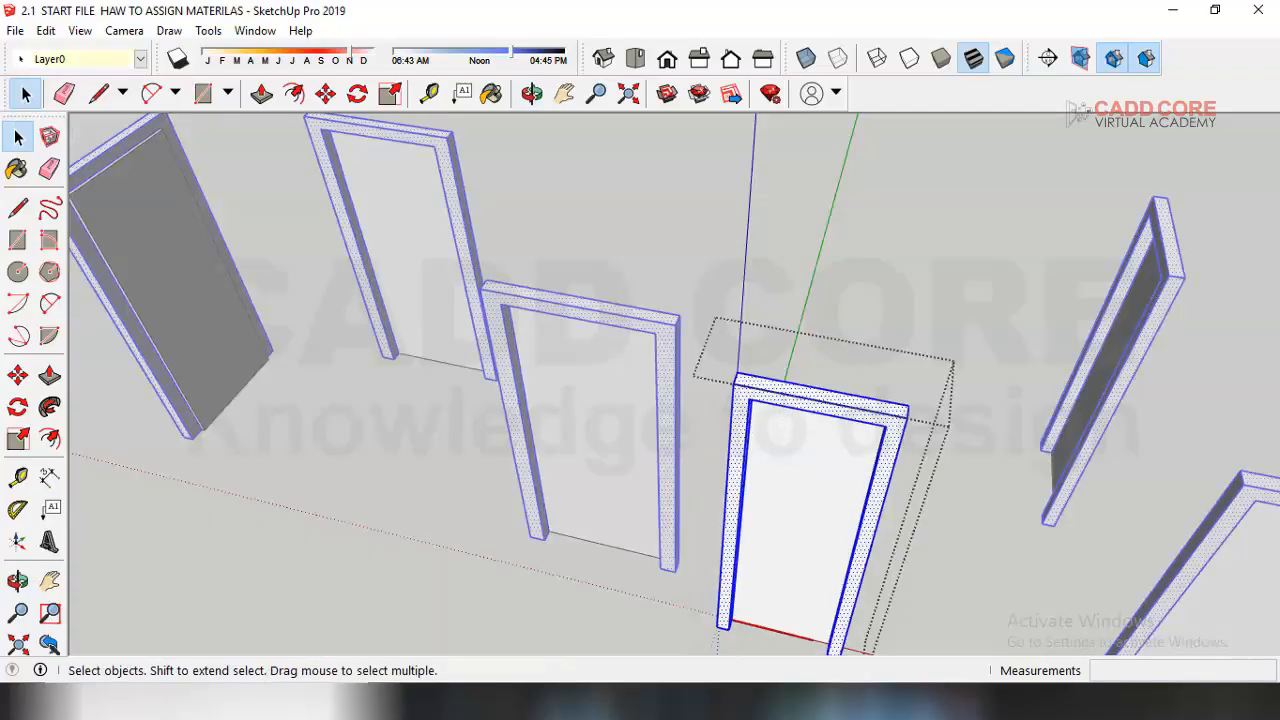
pyautogui.click(17, 171)
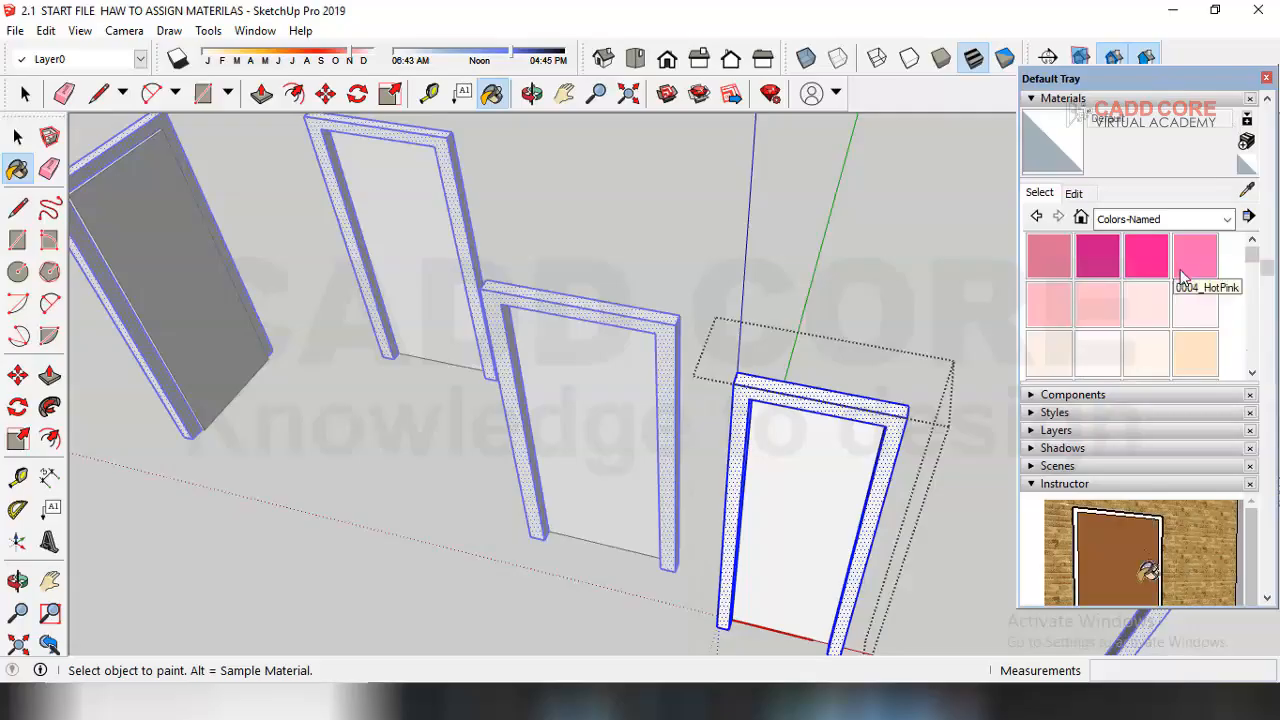
pyautogui.click(1225, 222)
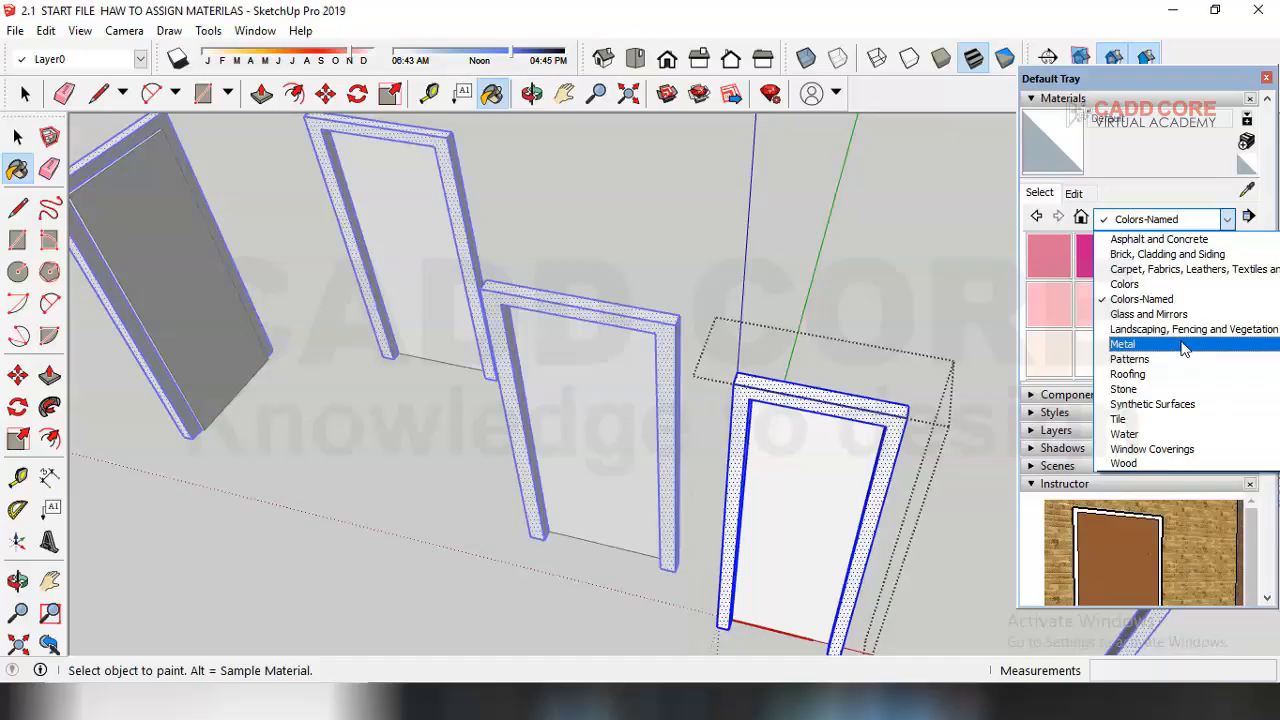
pyautogui.click(1140, 465)
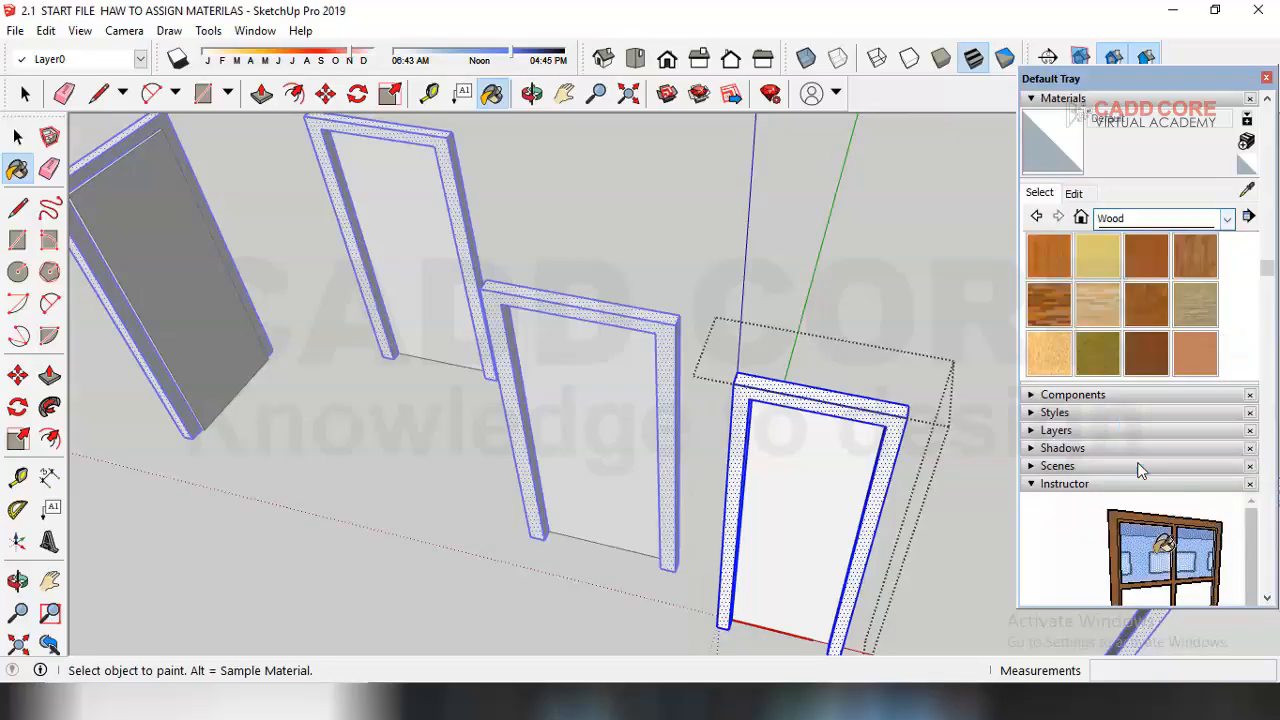
pyautogui.click(1153, 263)
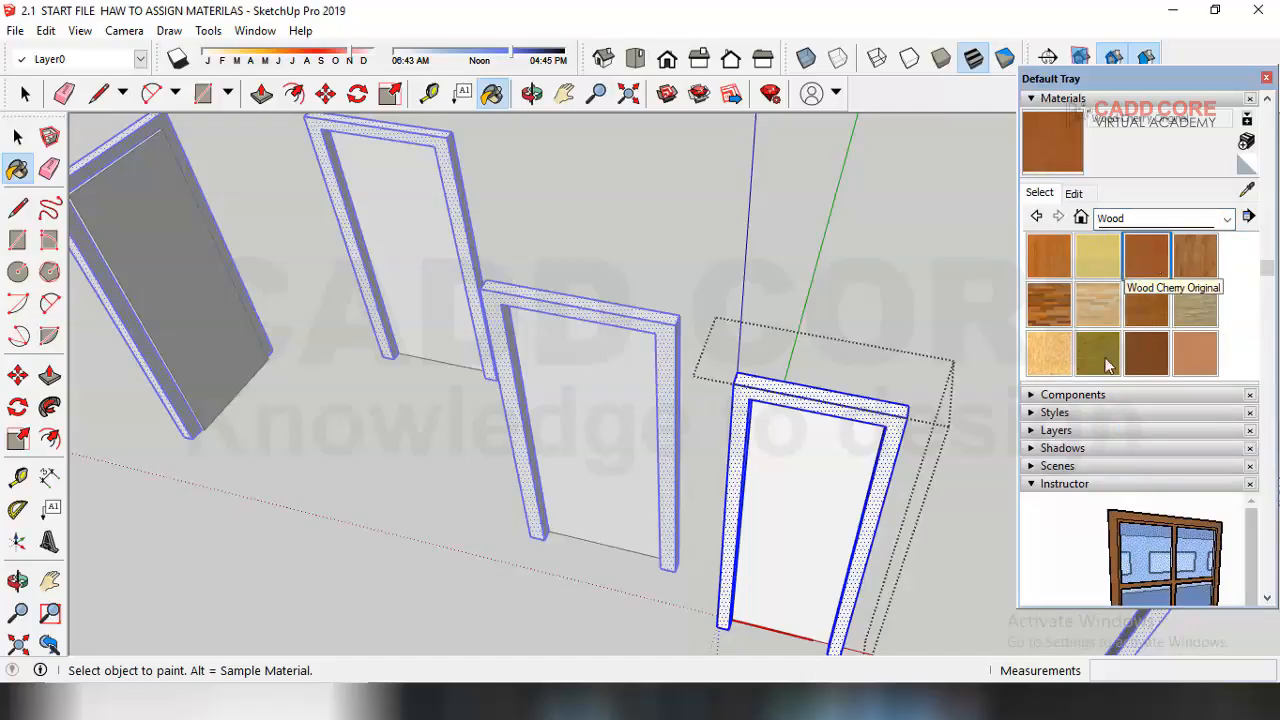
pyautogui.click(890, 412)
# Step: Paint the door leaves with the same Wood Cherry Original material
pyautogui.moveTo(890, 412)
pyautogui.mouseDown(button='middle')
pyautogui.moveTo(885, 468)
pyautogui.moveTo(509, 383)
pyautogui.moveTo(937, 509)
pyautogui.moveTo(684, 452)
pyautogui.mouseUp(button='middle')
pyautogui.scroll(1, 753, 428)
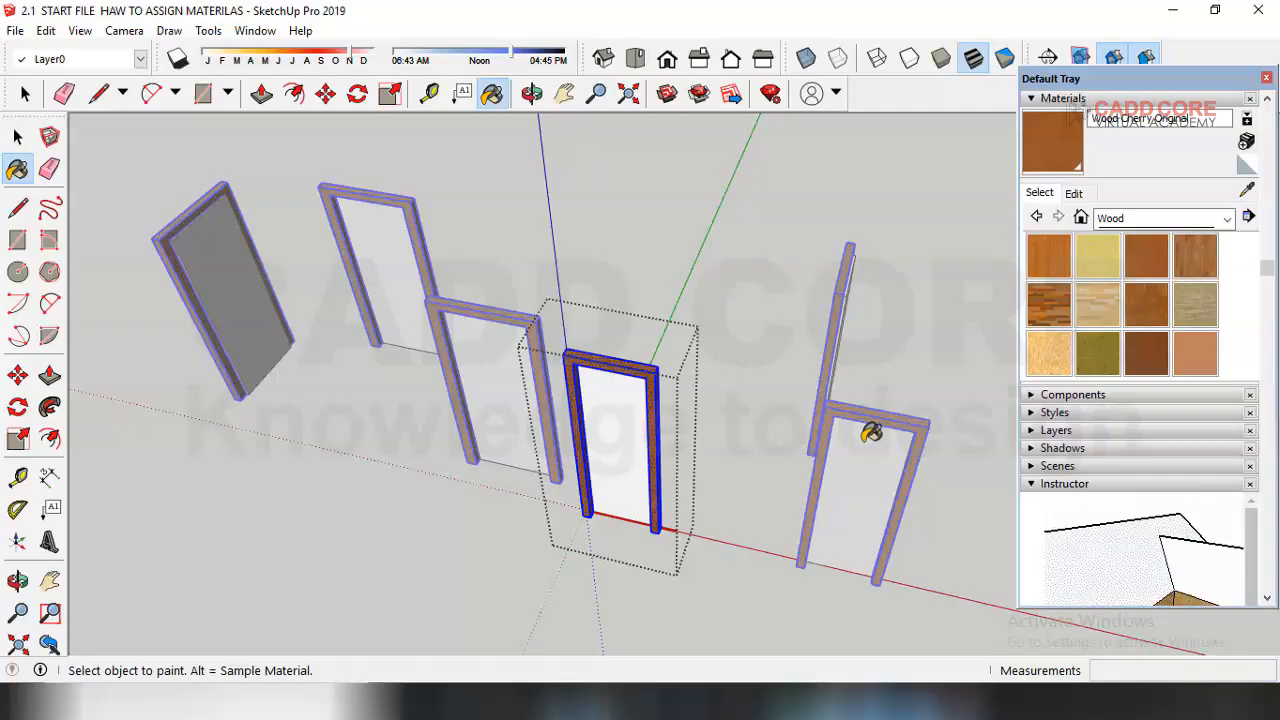
pyautogui.scroll(2, 580, 390)
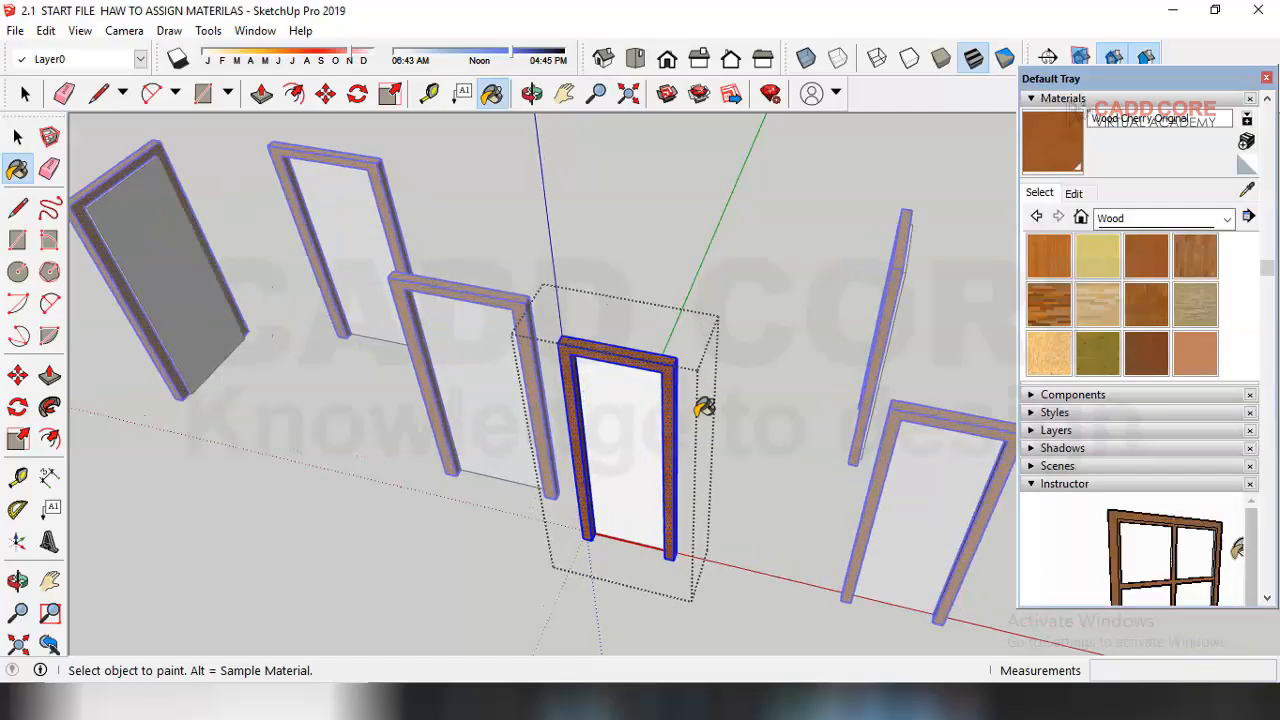
pyautogui.click(607, 375)
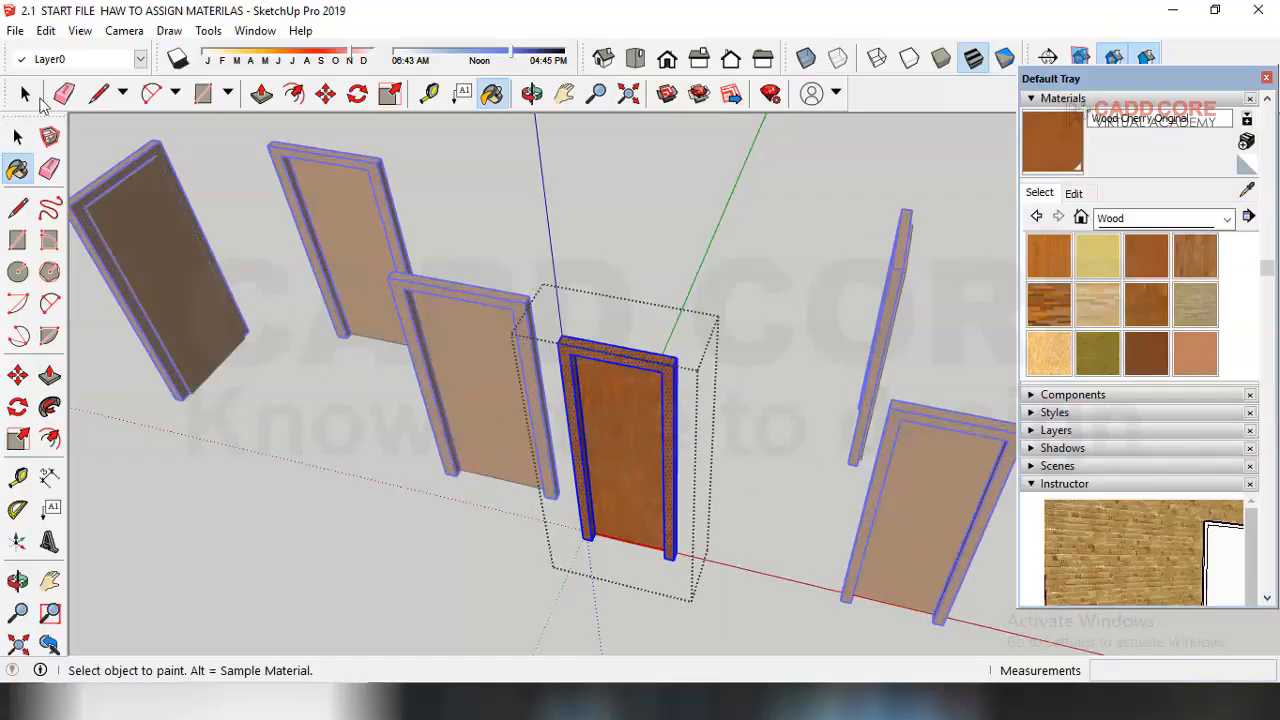
# Step: Inspect the painted doors around the floor plan
pyautogui.click(16, 140)
pyautogui.click(12, 141)
pyautogui.click(417, 300)
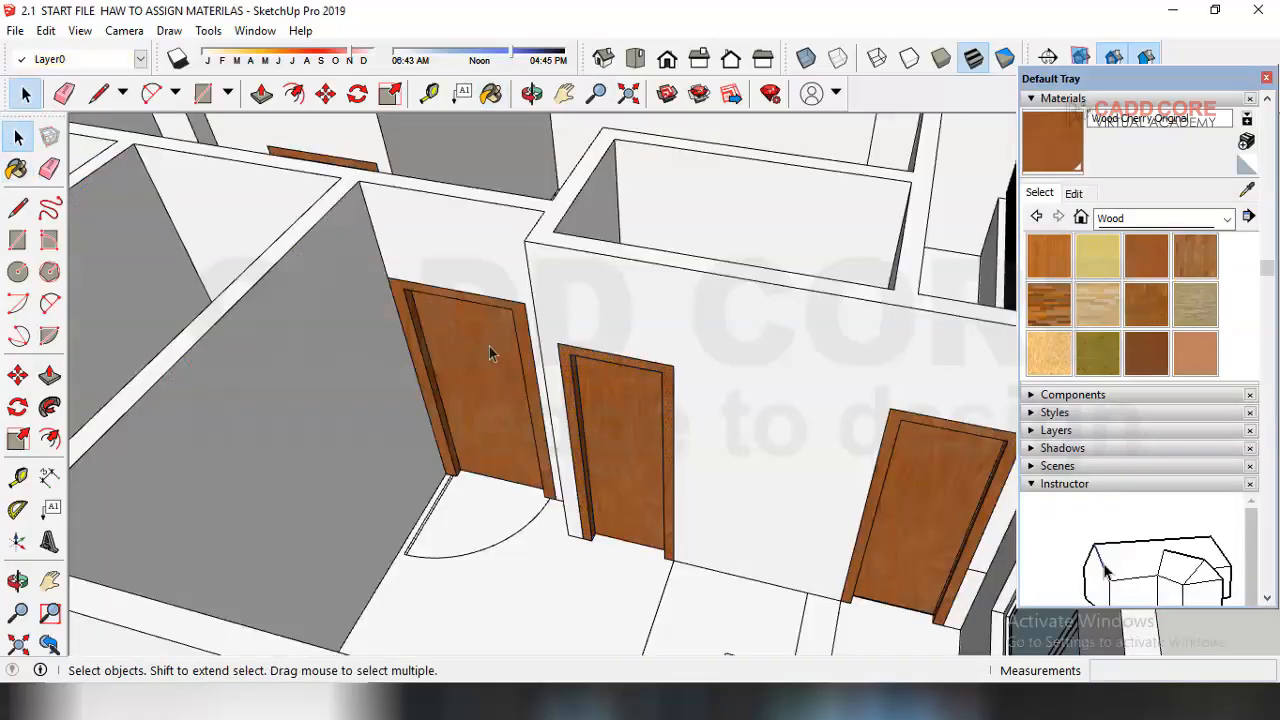
pyautogui.scroll(-5, 492, 352)
pyautogui.moveTo(700, 463); pyautogui.dragTo(567, 480, button='middle')
pyautogui.scroll(4, 558, 375)
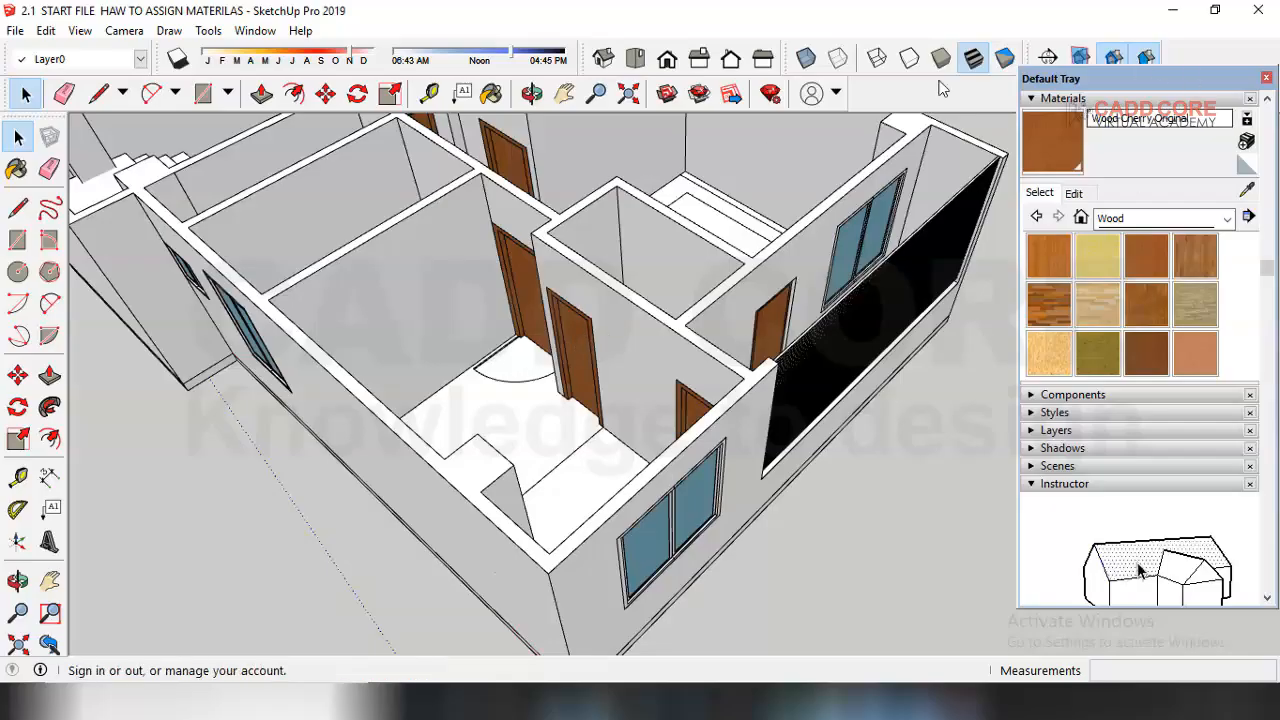
pyautogui.scroll(1, 518, 412)
pyautogui.moveTo(518, 412); pyautogui.dragTo(604, 426, button='middle')
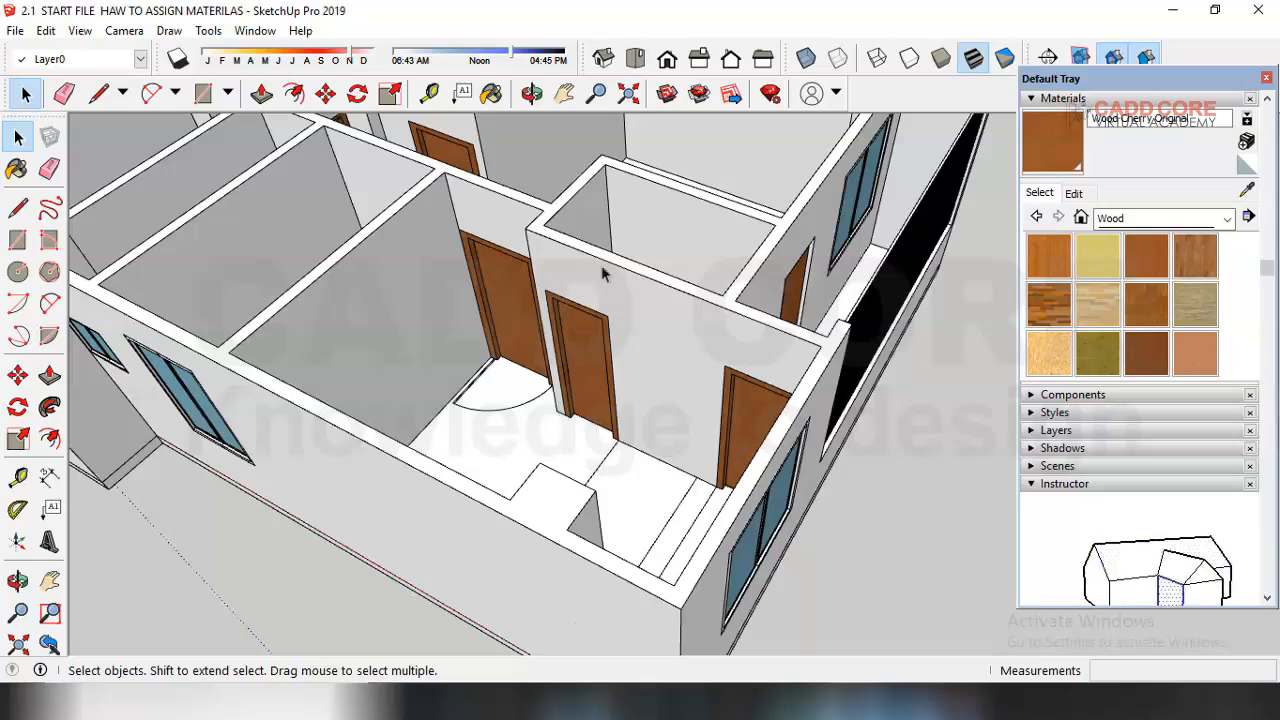
pyautogui.scroll(6, 515, 450)
# Step: Paint the room's floor with a light red colour from the Colors library
pyautogui.click(520, 405)
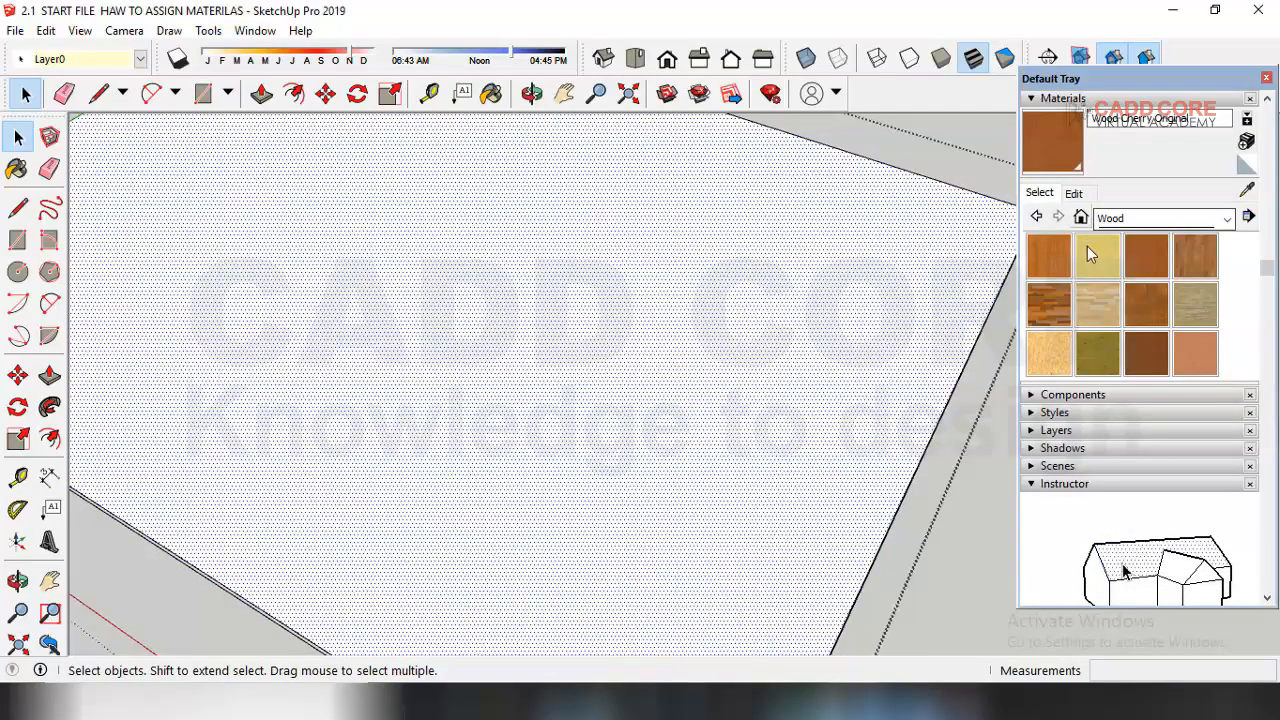
pyautogui.click(1073, 194)
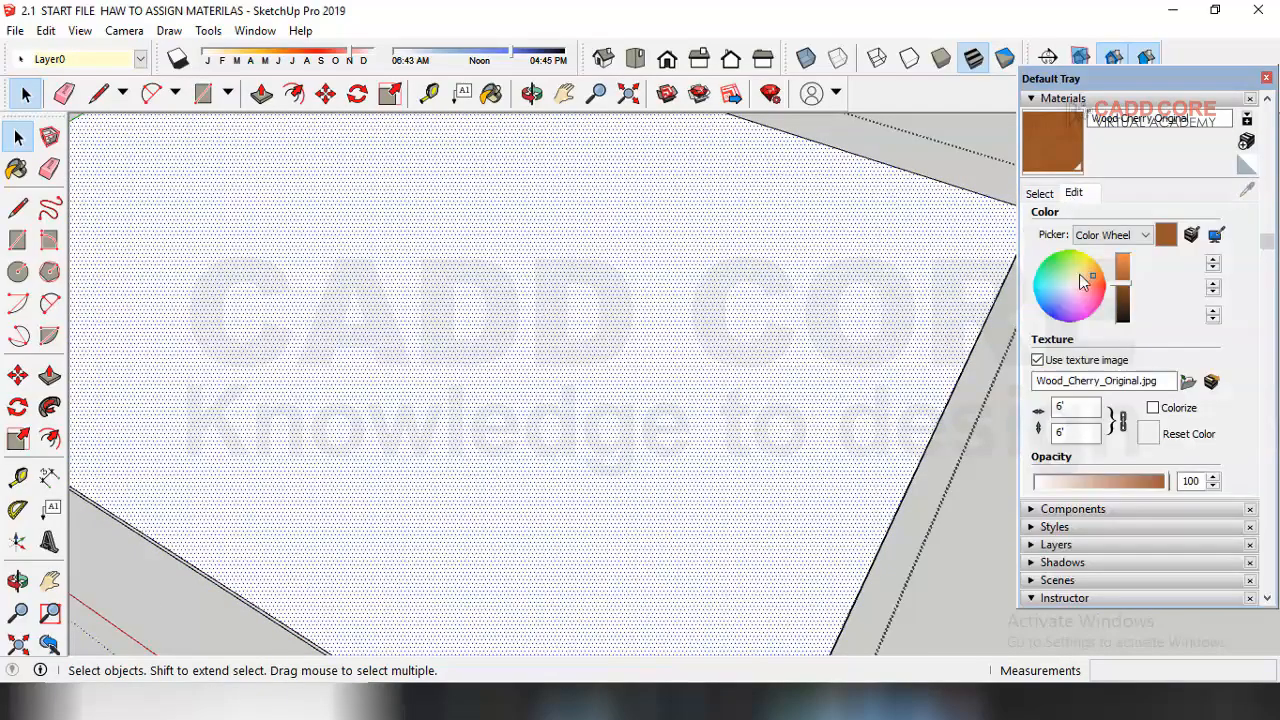
pyautogui.click(1040, 193)
pyautogui.click(1160, 218)
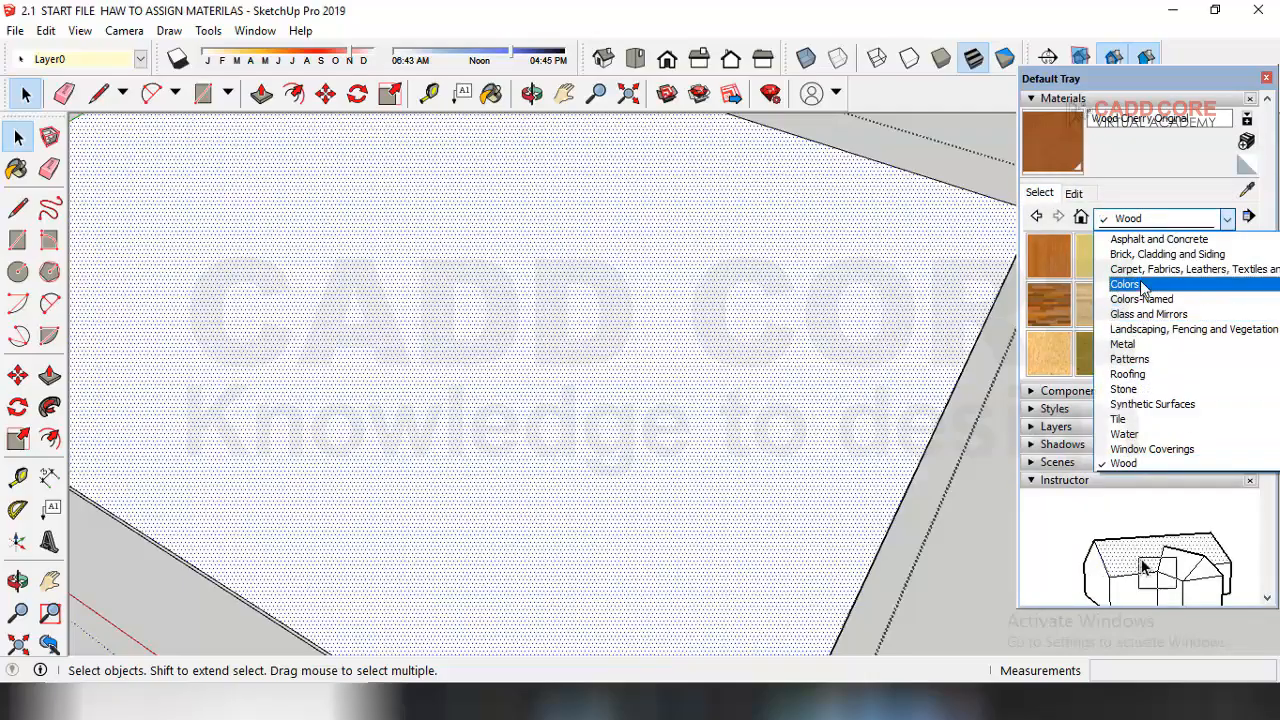
pyautogui.click(1127, 285)
pyautogui.click(1098, 255)
pyautogui.click(884, 297)
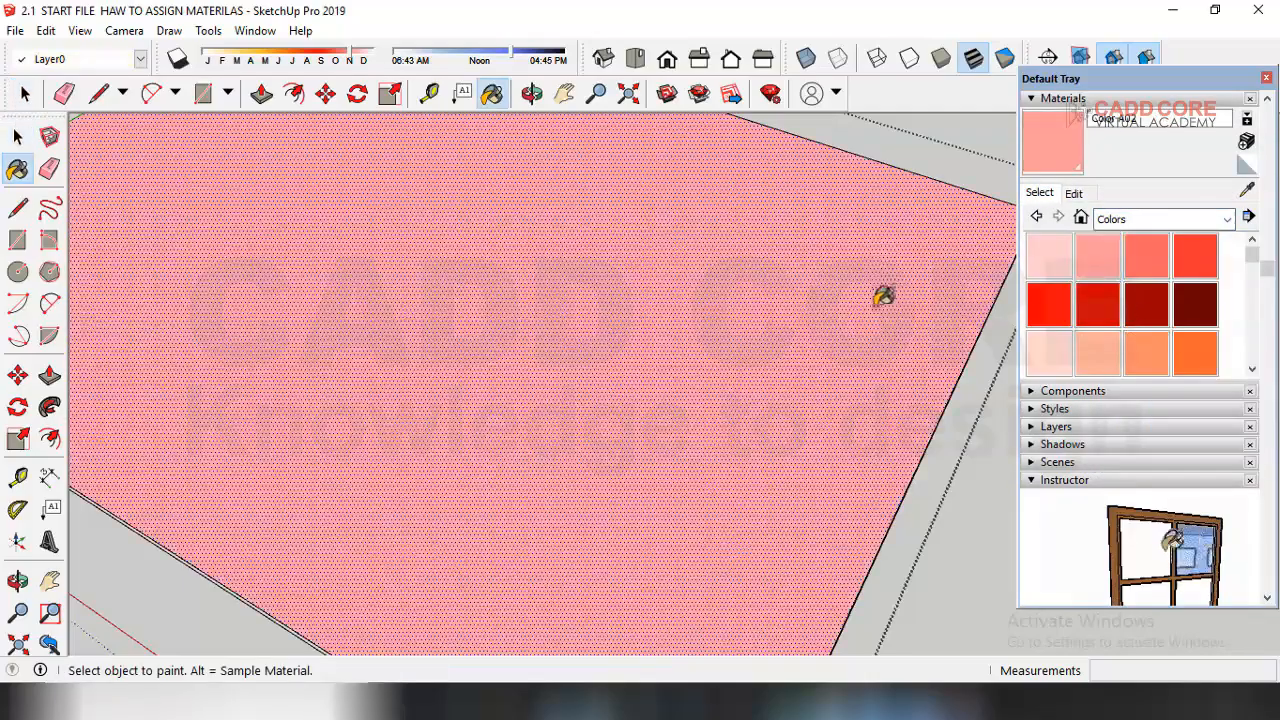
# Step: Give the floor material the texture image 5eee from the maps_2 > rustic tiles_01 folder
pyautogui.click(1075, 194)
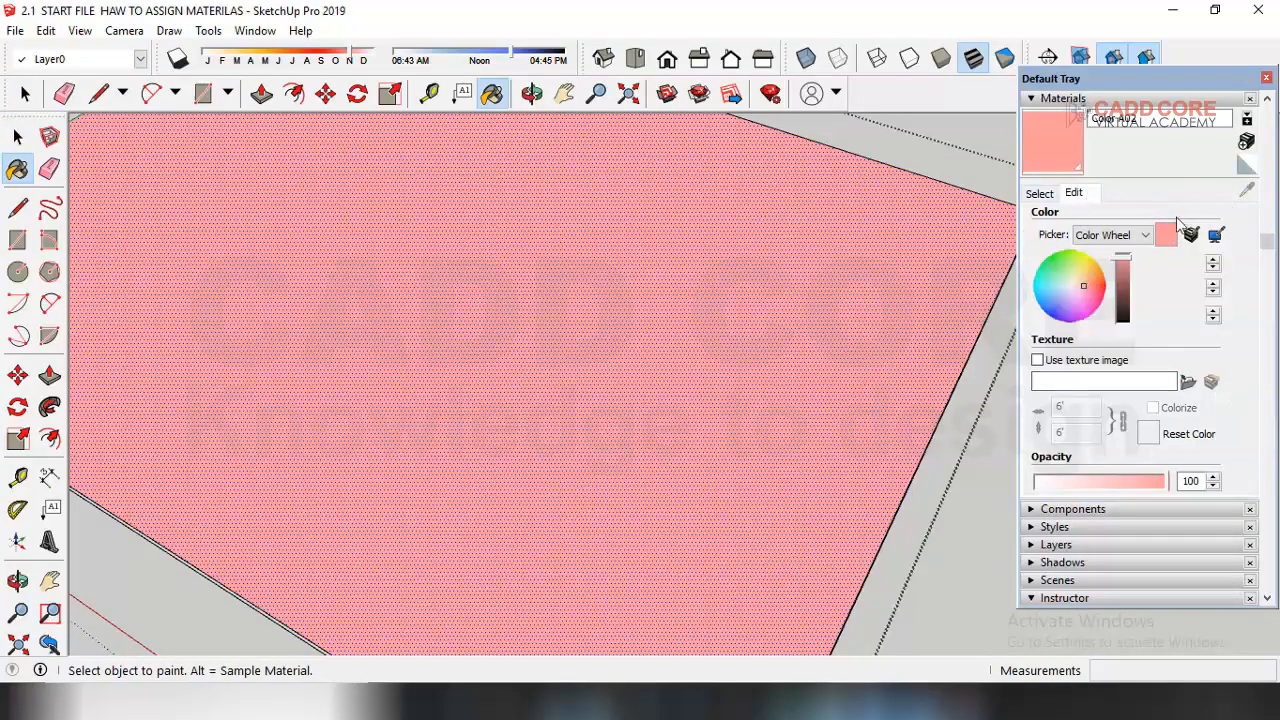
pyautogui.click(1186, 384)
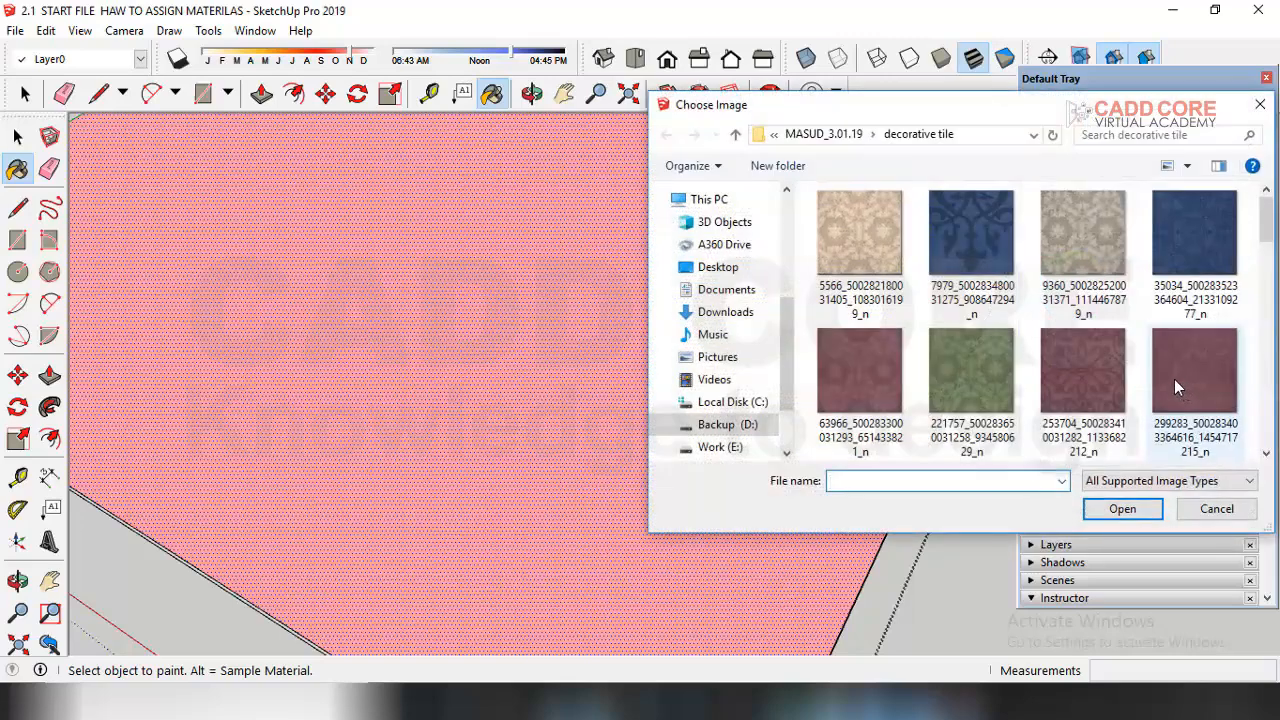
pyautogui.click(734, 137)
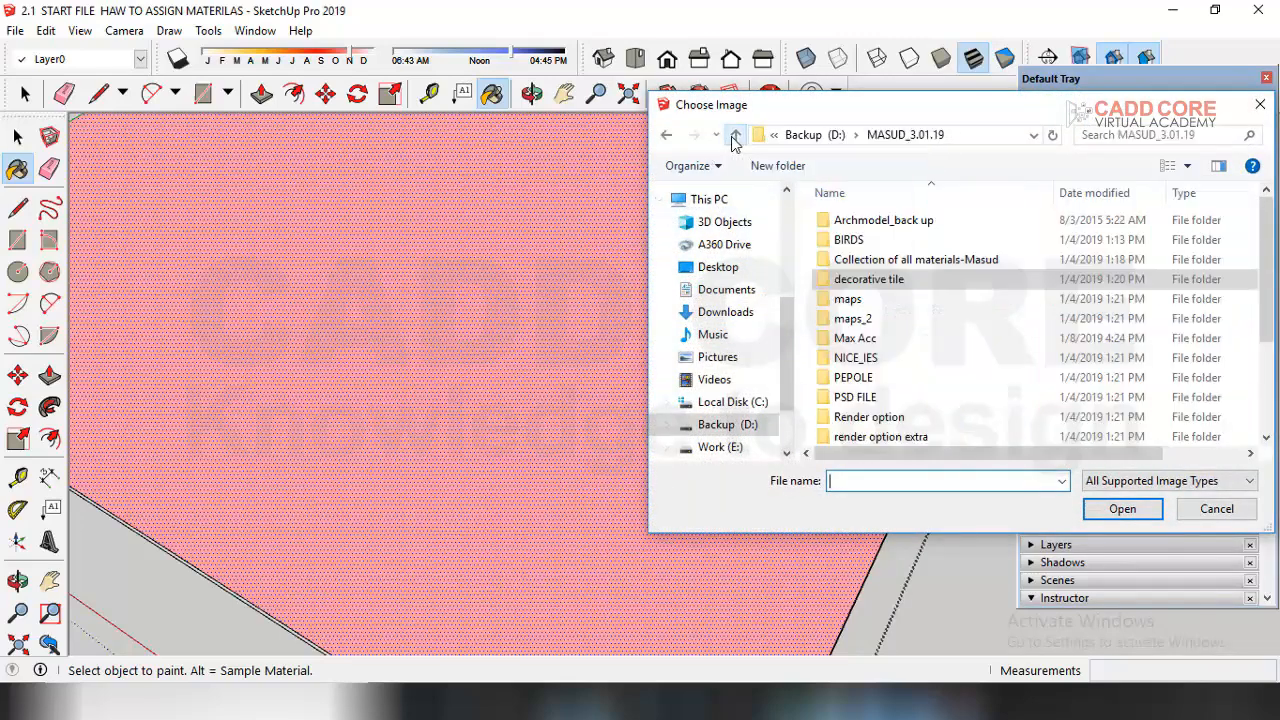
pyautogui.doubleClick(853, 318)
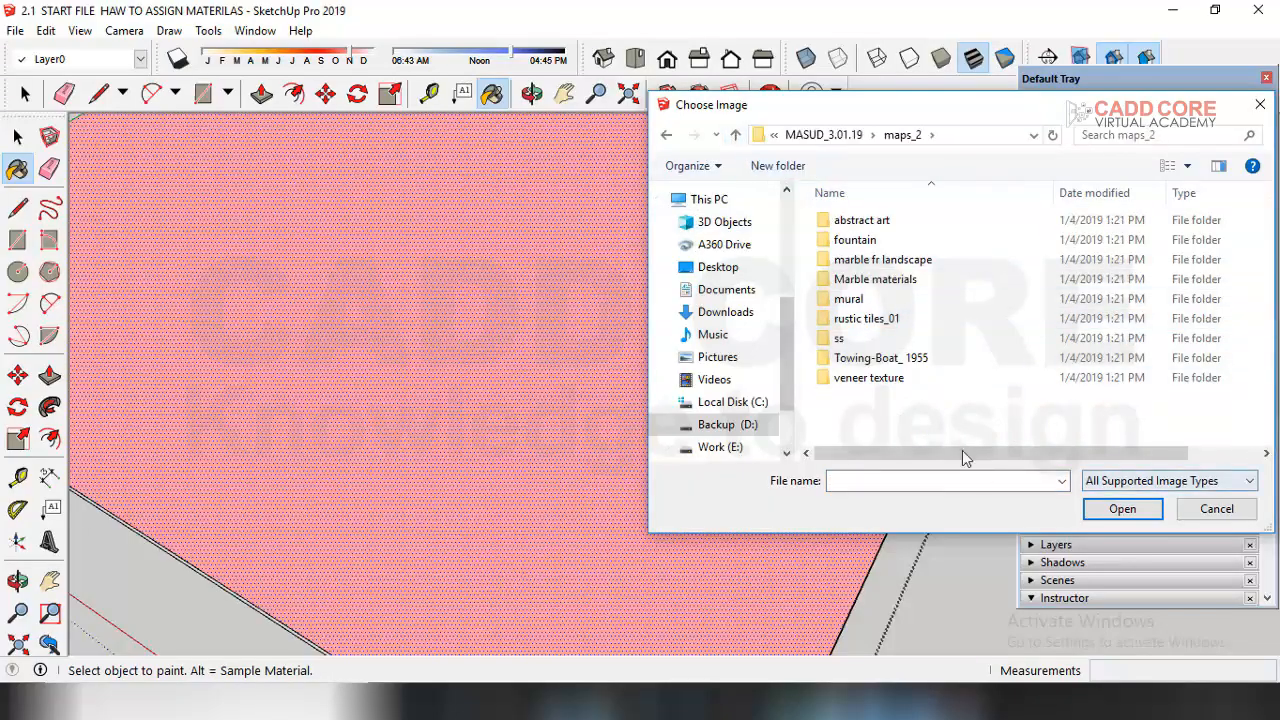
pyautogui.click(903, 319)
pyautogui.doubleClick(903, 318)
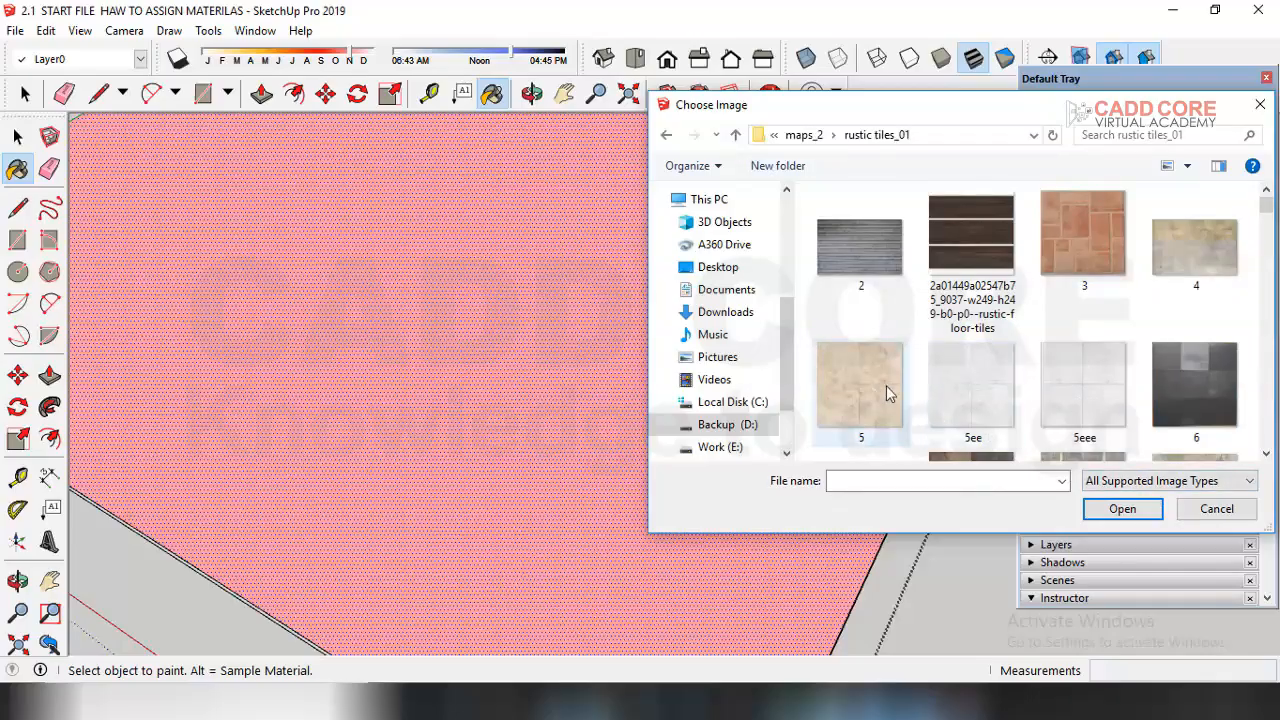
pyautogui.click(1082, 388)
pyautogui.click(1128, 513)
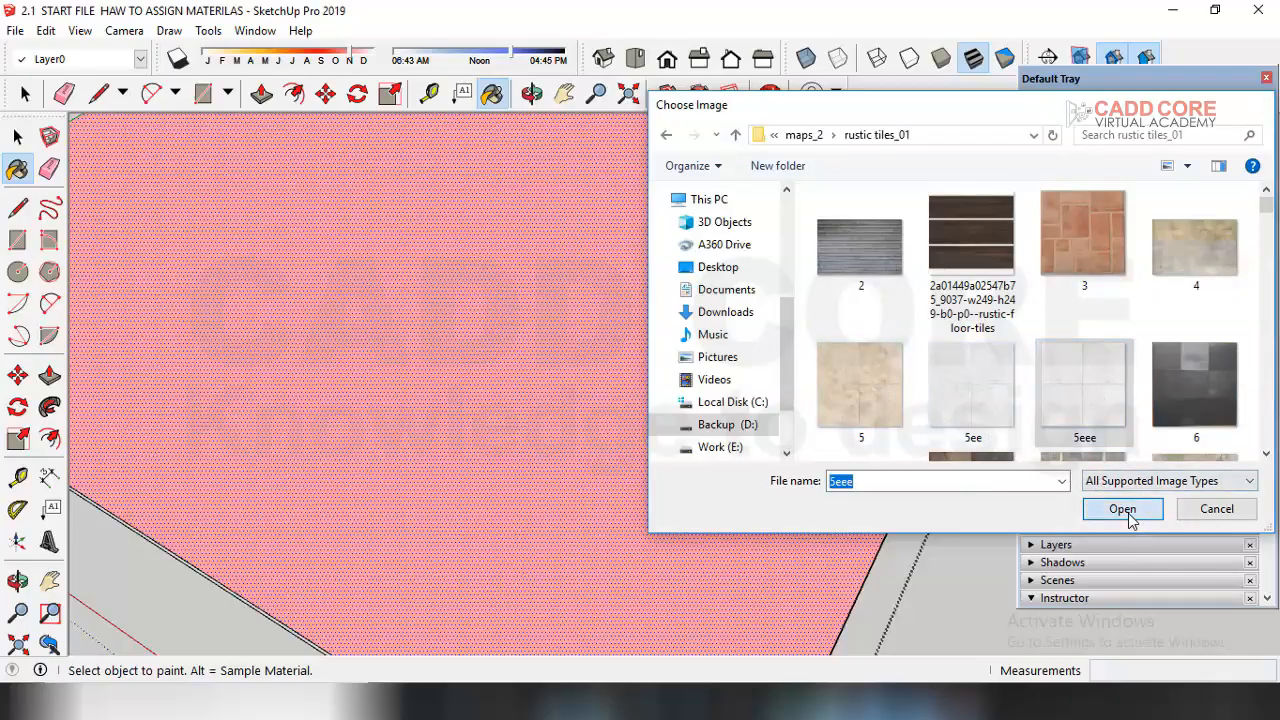
# Step: Set the floor texture's tile size to 36 inches
pyautogui.scroll(-5, 716, 450)
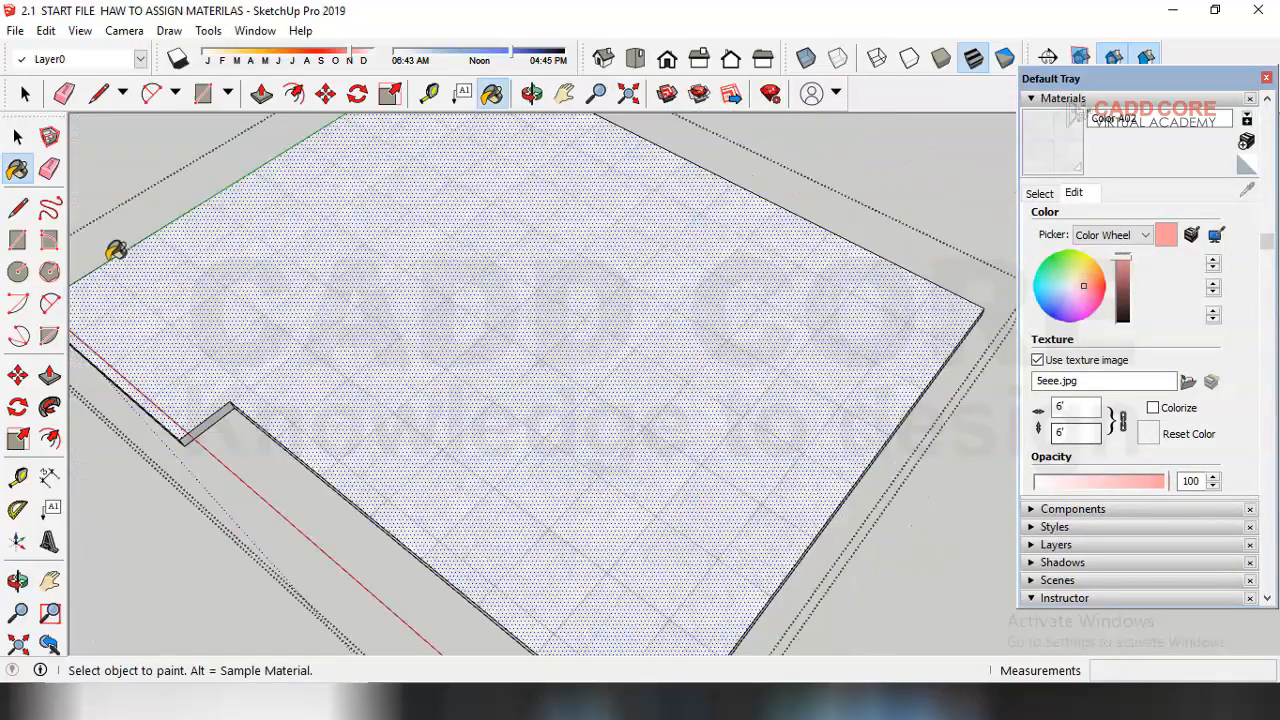
pyautogui.moveTo(614, 482); pyautogui.dragTo(737, 474, button='middle')
pyautogui.moveTo(818, 487); pyautogui.dragTo(866, 471, button='middle')
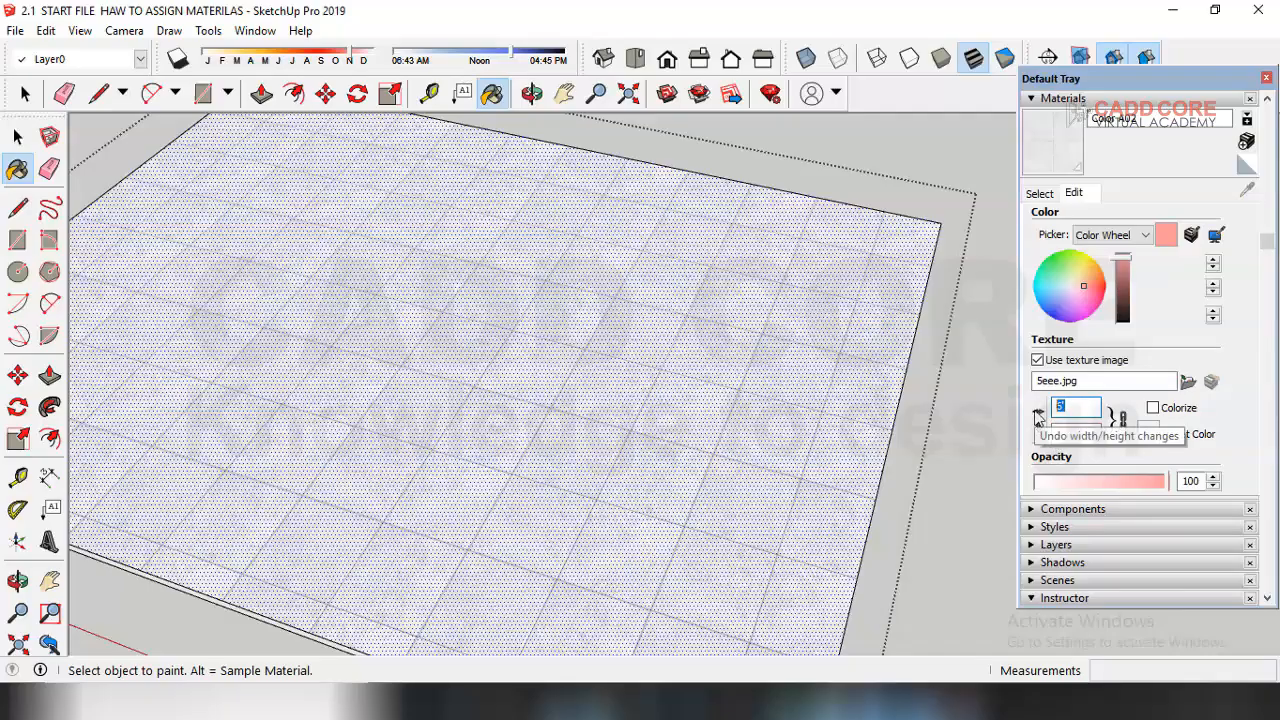
pyautogui.write('24')
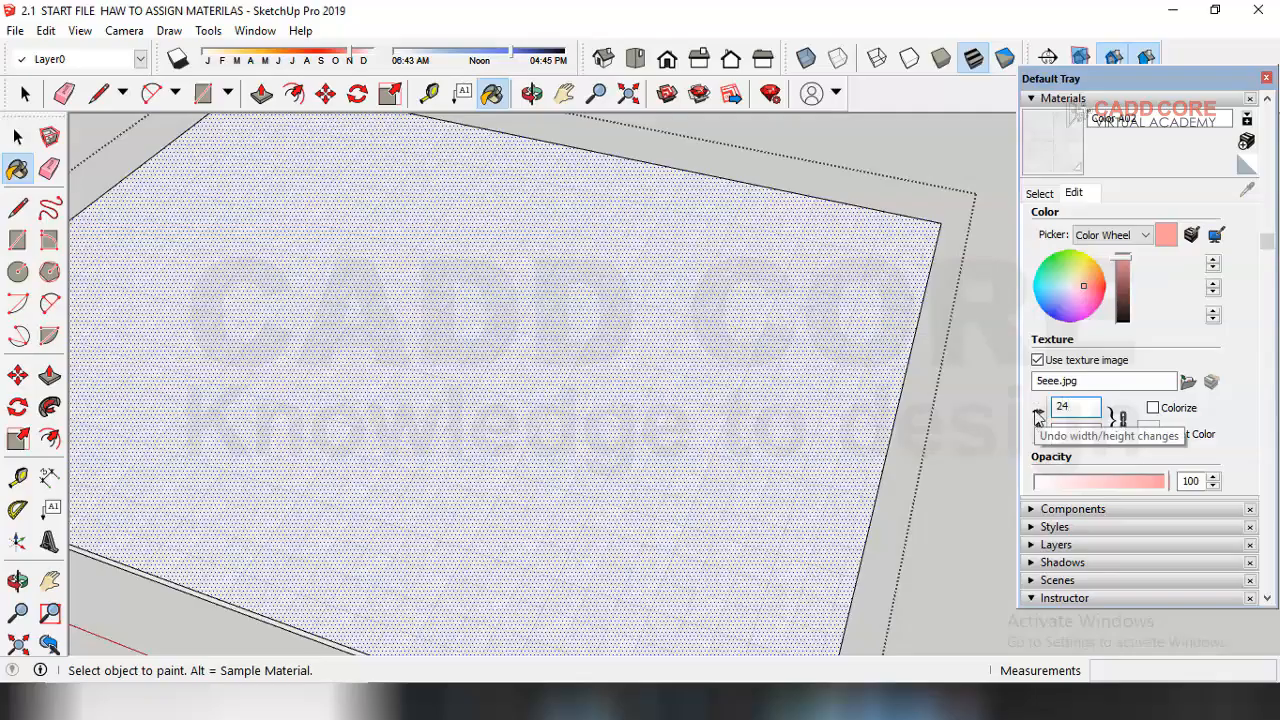
pyautogui.moveTo(776, 389); pyautogui.dragTo(732, 467, button='middle')
pyautogui.scroll(3, 848, 432)
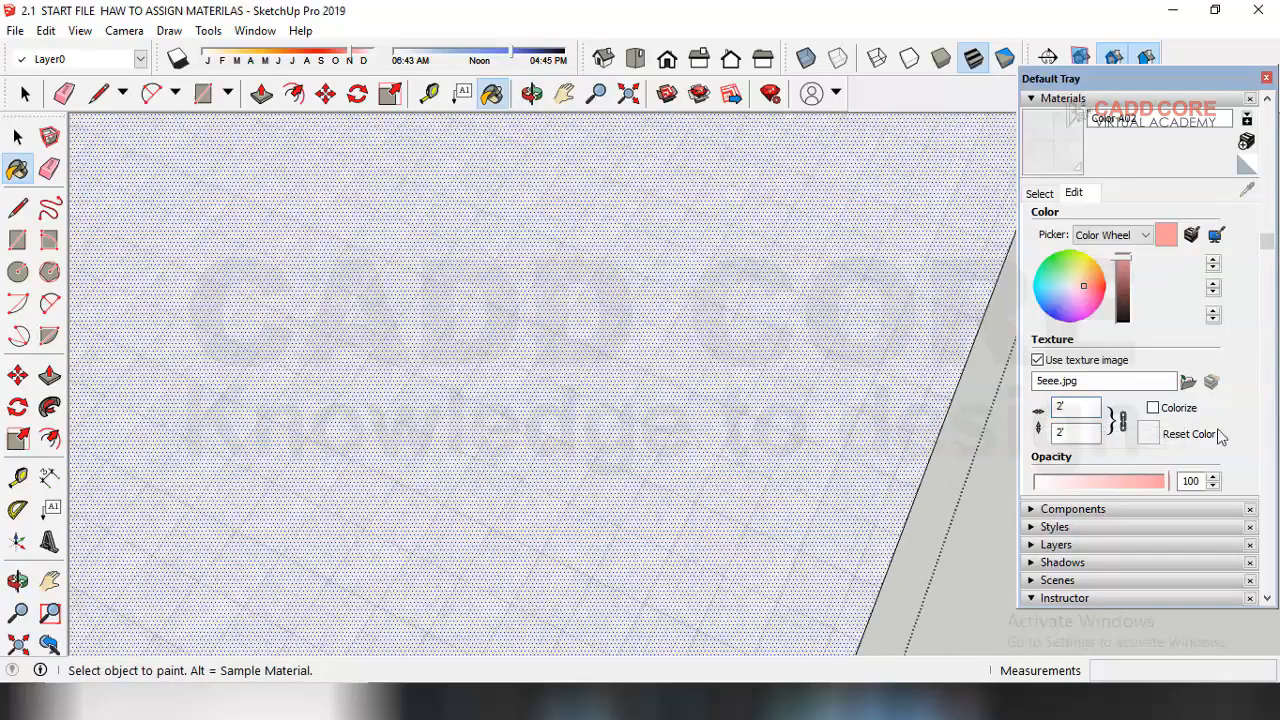
pyautogui.moveTo(1068, 407); pyautogui.dragTo(999, 403)
pyautogui.write('36')
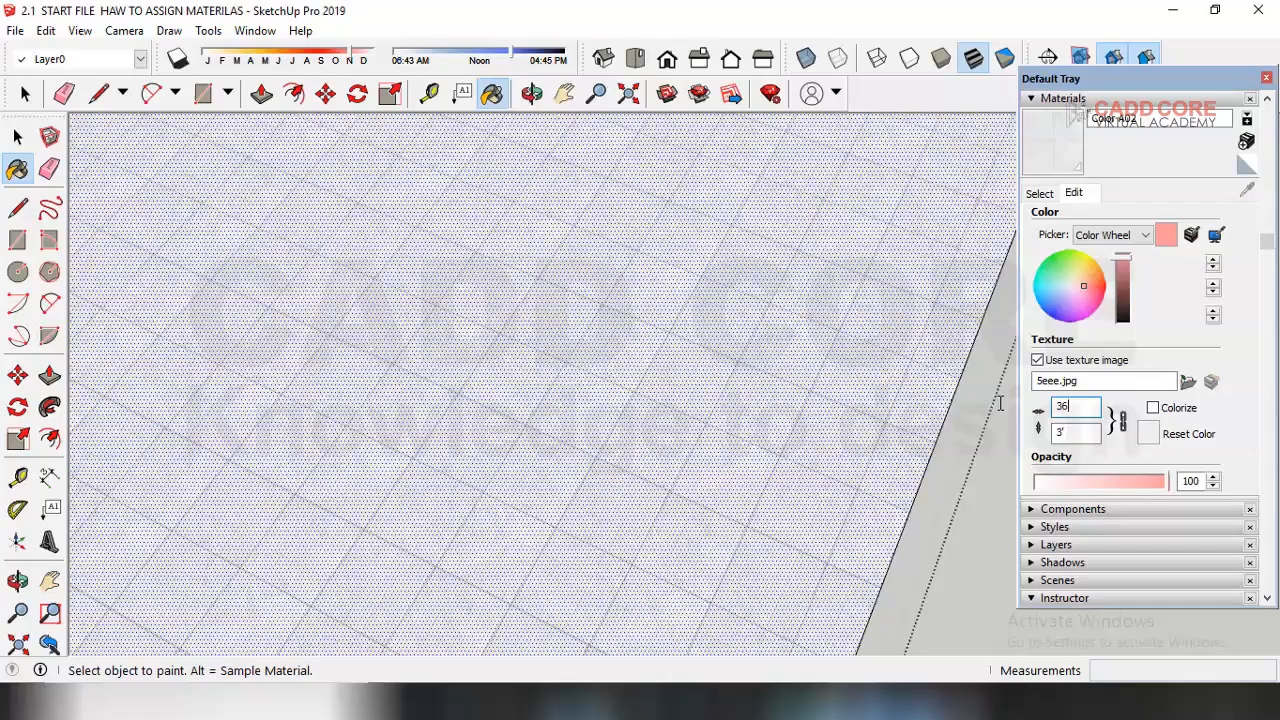
# Step: Inspect the tiled floor from around the room
pyautogui.scroll(-4, 717, 528)
pyautogui.moveTo(717, 528); pyautogui.dragTo(663, 534, button='middle')
pyautogui.scroll(1, 663, 534)
pyautogui.click(9, 136)
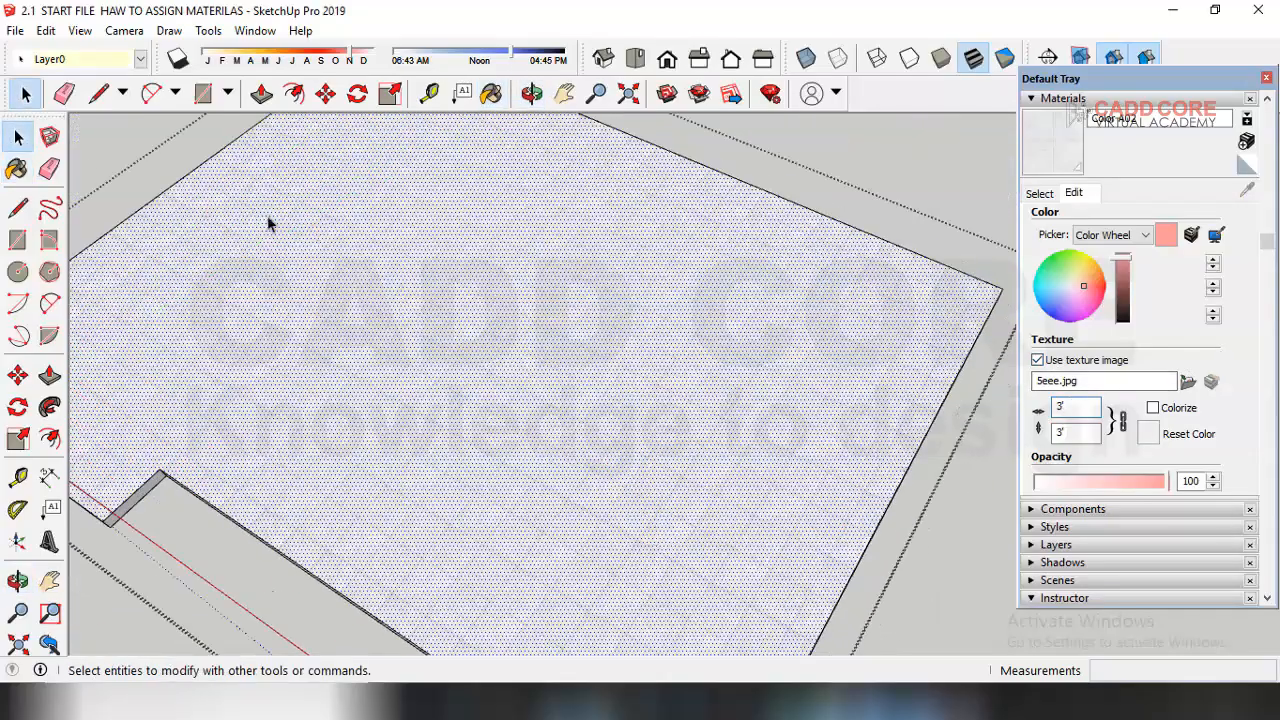
pyautogui.press('Escape')
pyautogui.scroll(-3, 654, 415)
pyautogui.moveTo(678, 420); pyautogui.dragTo(718, 386, button='middle')
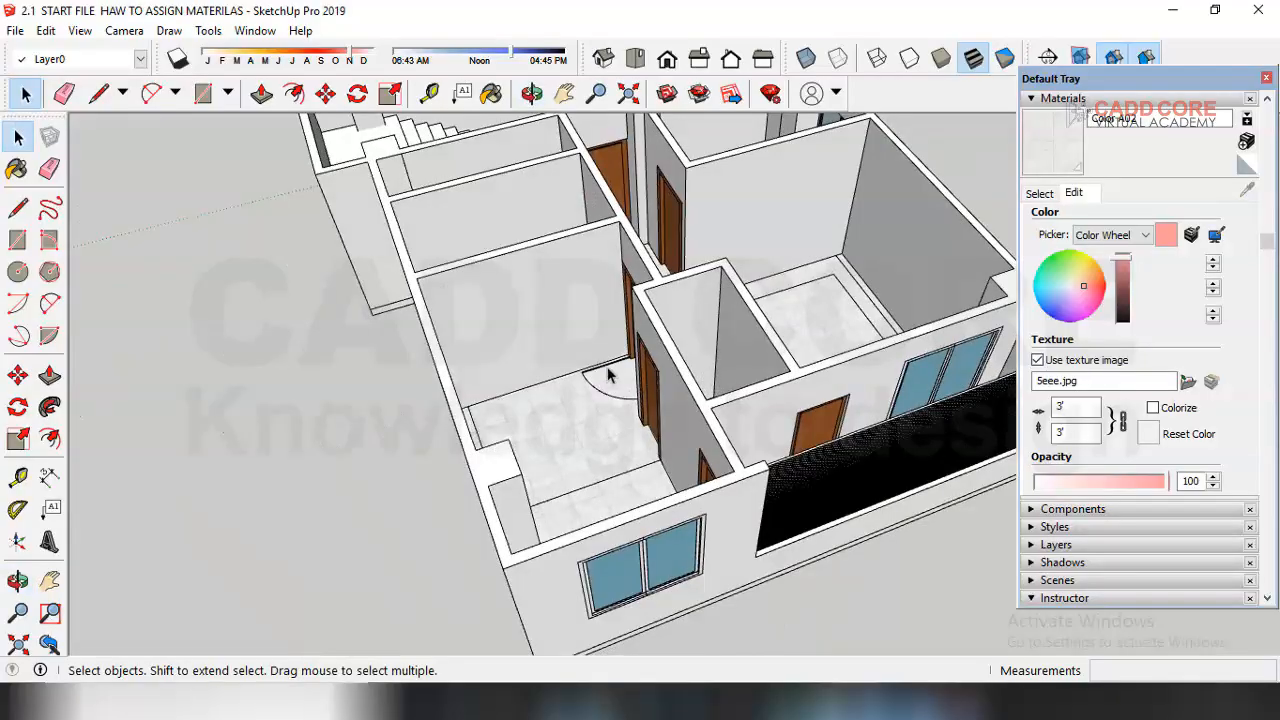
pyautogui.scroll(4, 600, 360)
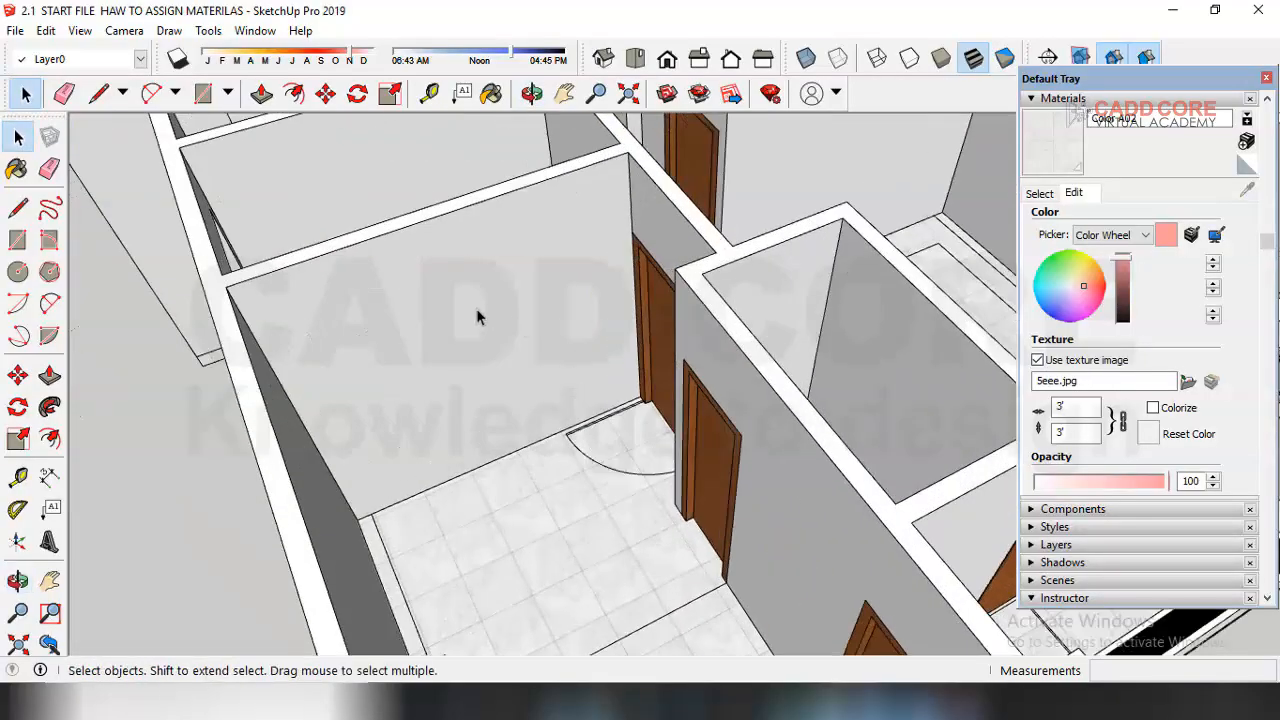
pyautogui.moveTo(476, 310); pyautogui.dragTo(529, 269, button='middle')
pyautogui.scroll(-1, 200, 363)
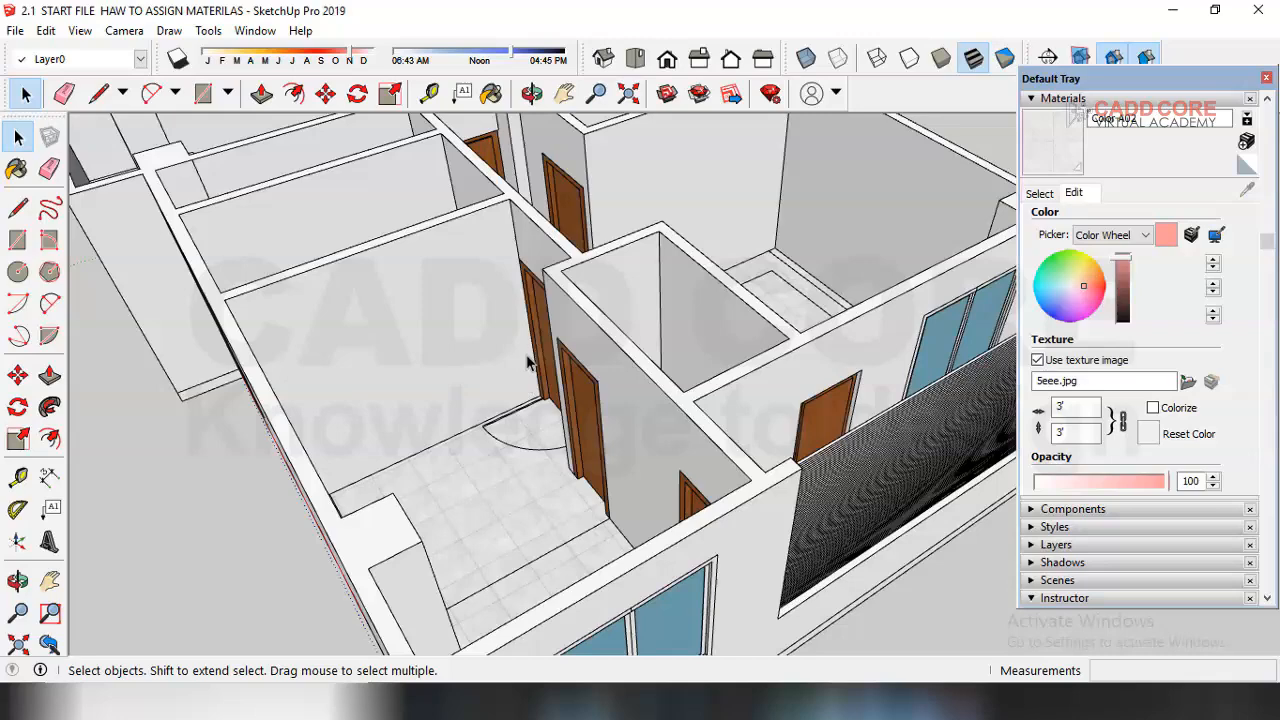
pyautogui.moveTo(482, 356); pyautogui.dragTo(526, 354, button='middle')
pyautogui.scroll(2, 374, 383)
pyautogui.moveTo(556, 425); pyautogui.dragTo(531, 423, button='middle')
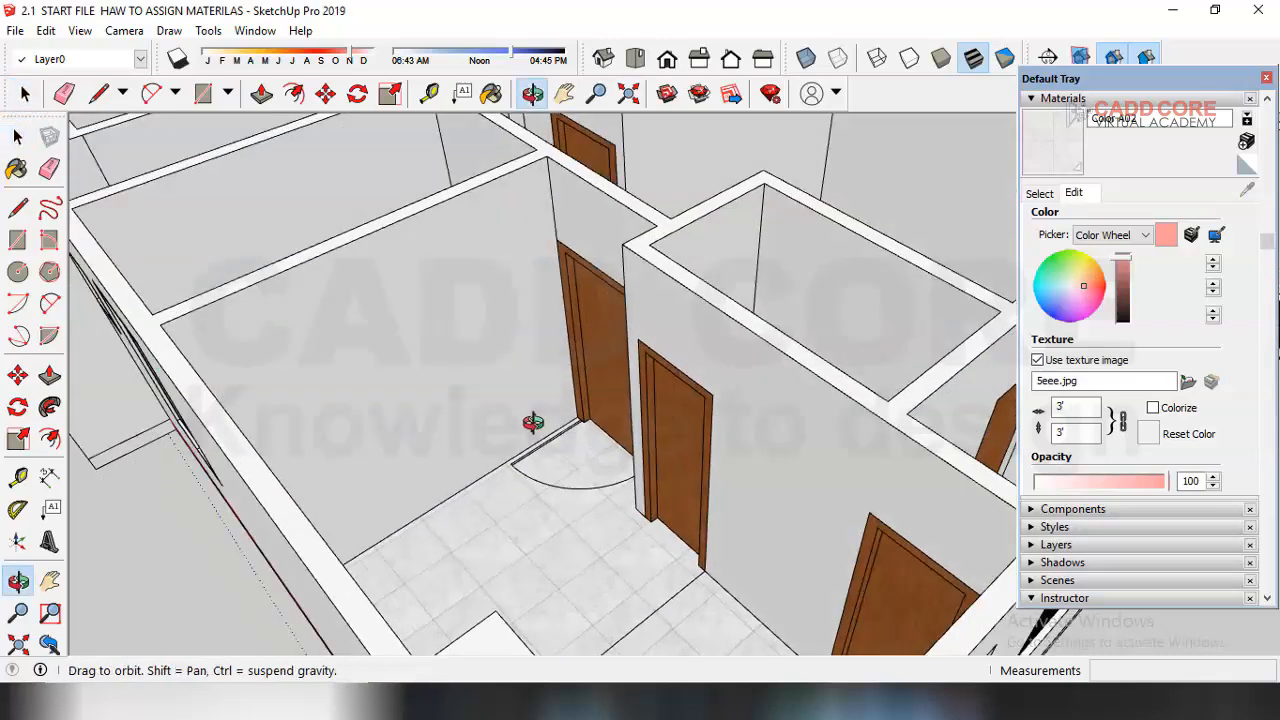
# Step: Paint the room's wall with a dark red colour from the Colors library
pyautogui.click(395, 340)
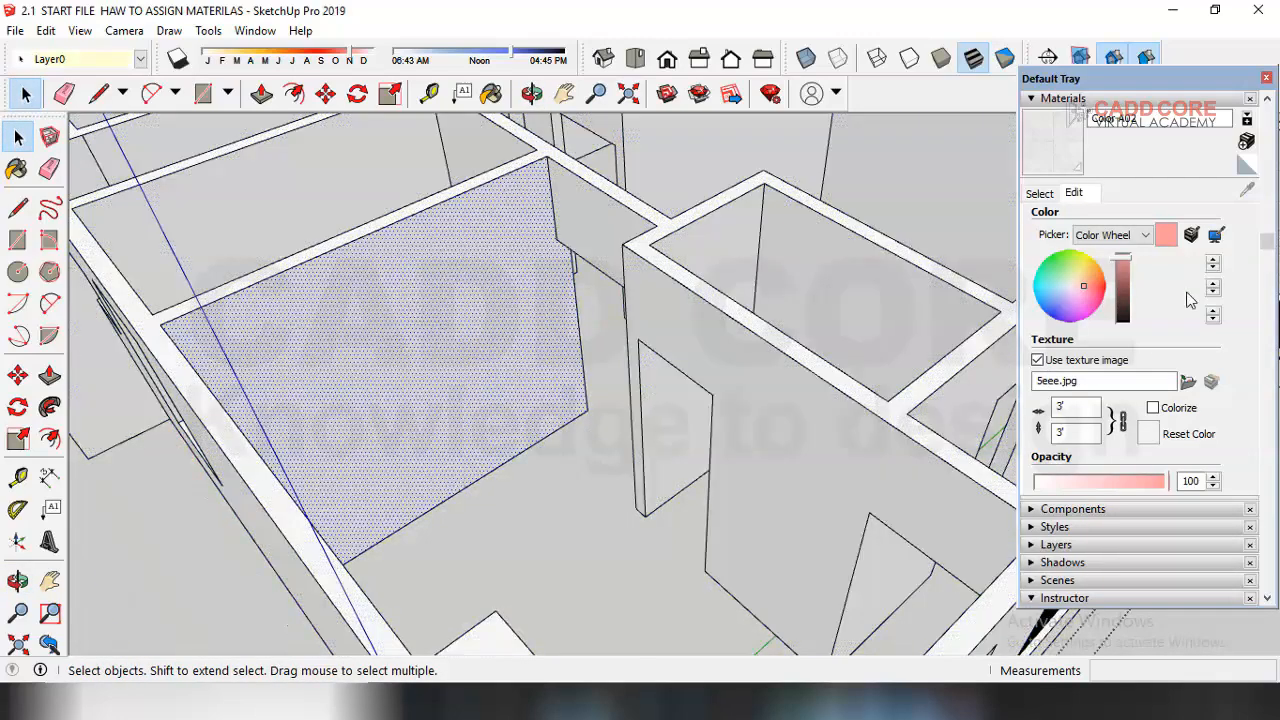
pyautogui.click(1040, 193)
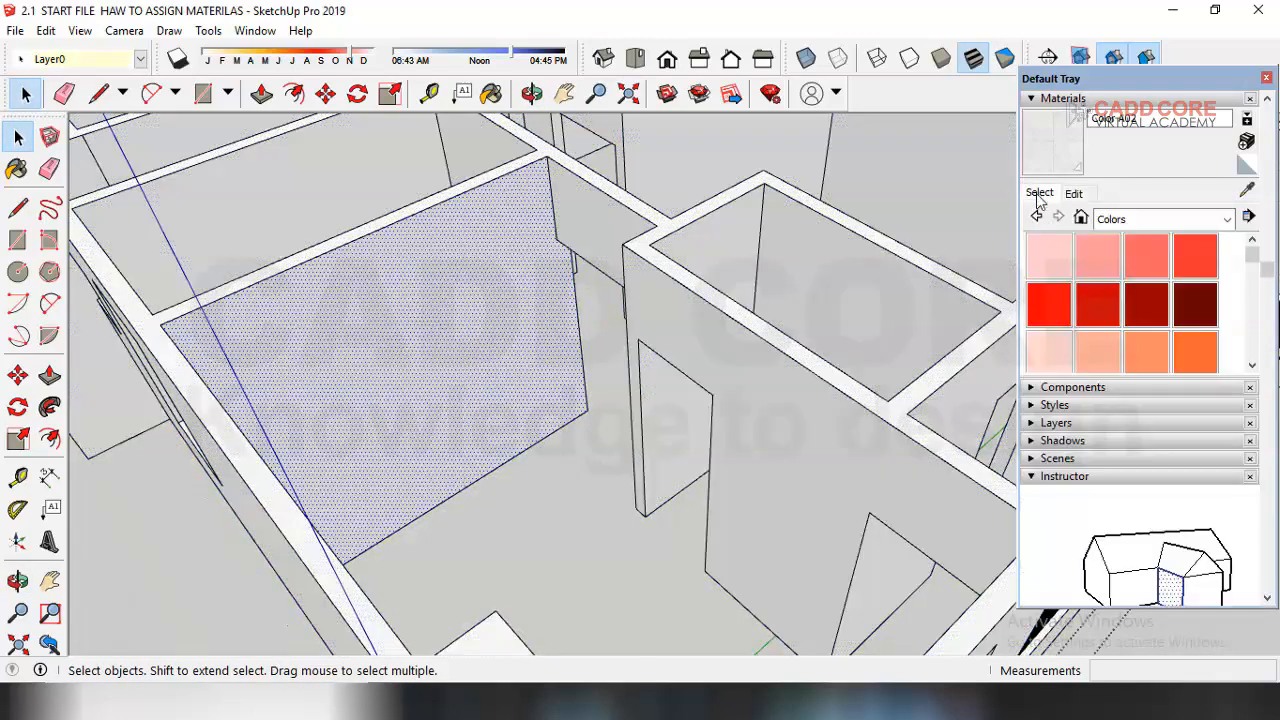
pyautogui.click(1177, 316)
pyautogui.click(505, 305)
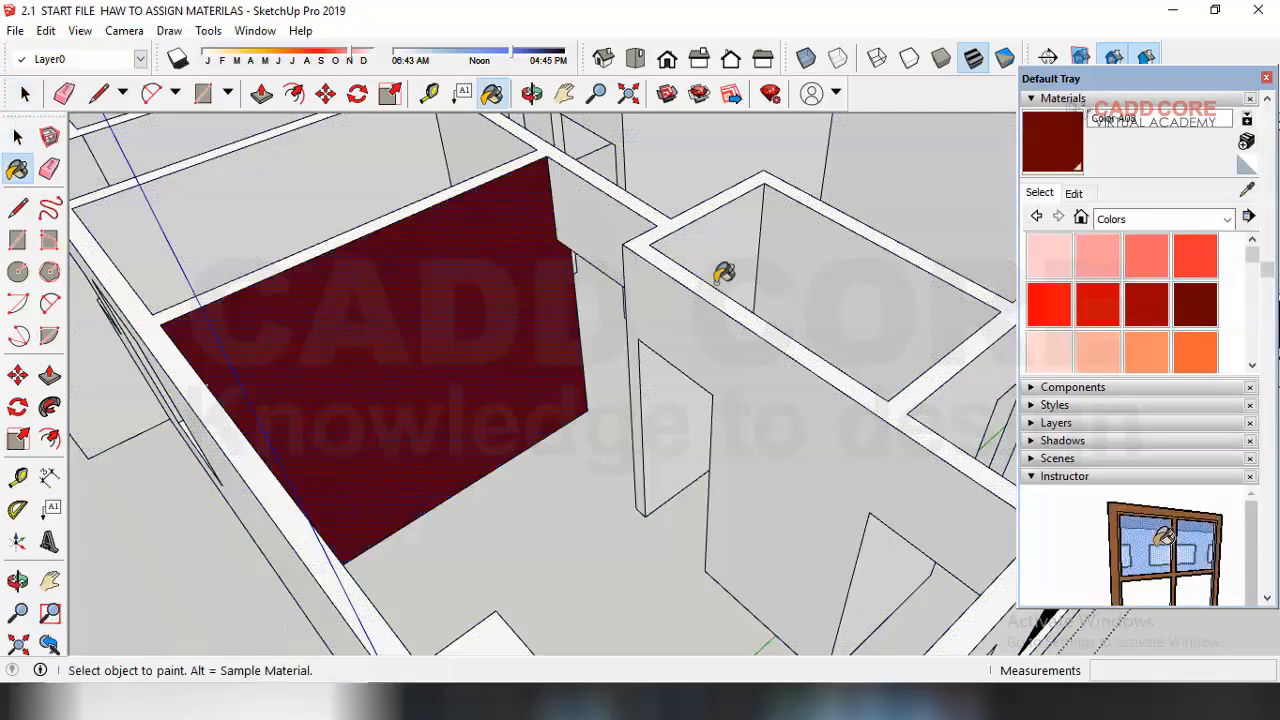
pyautogui.click(1073, 195)
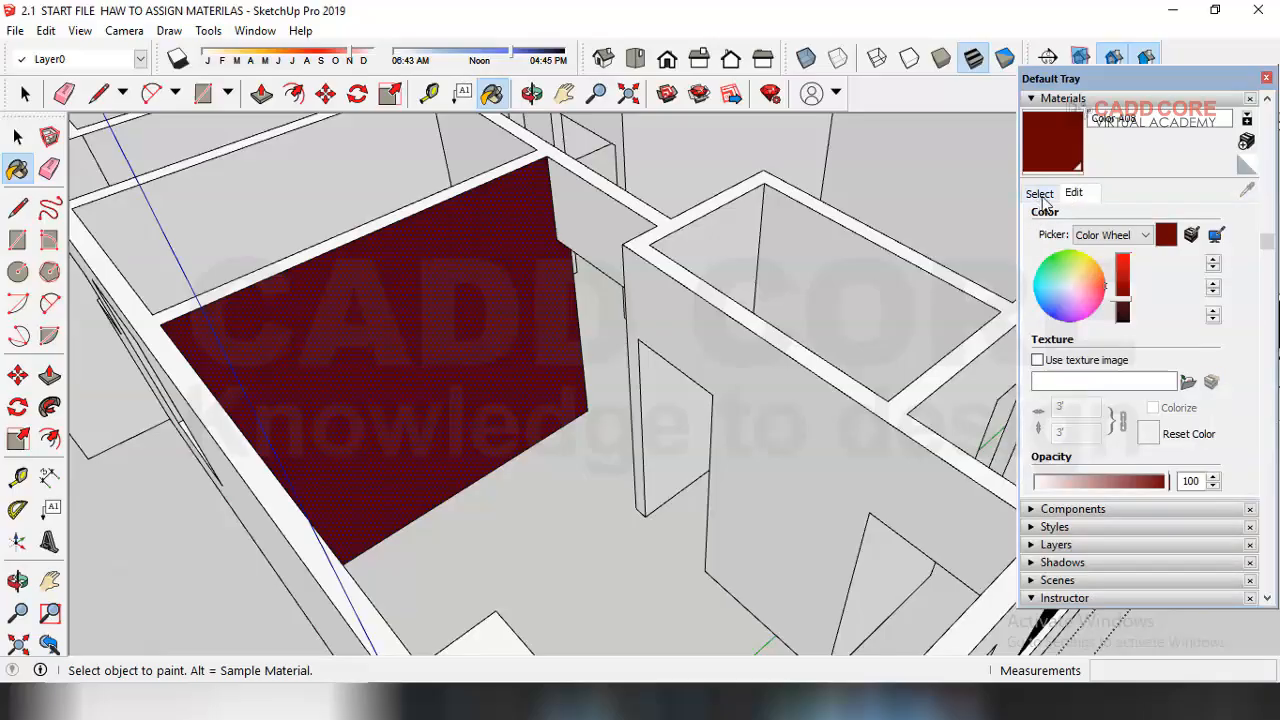
pyautogui.click(1040, 194)
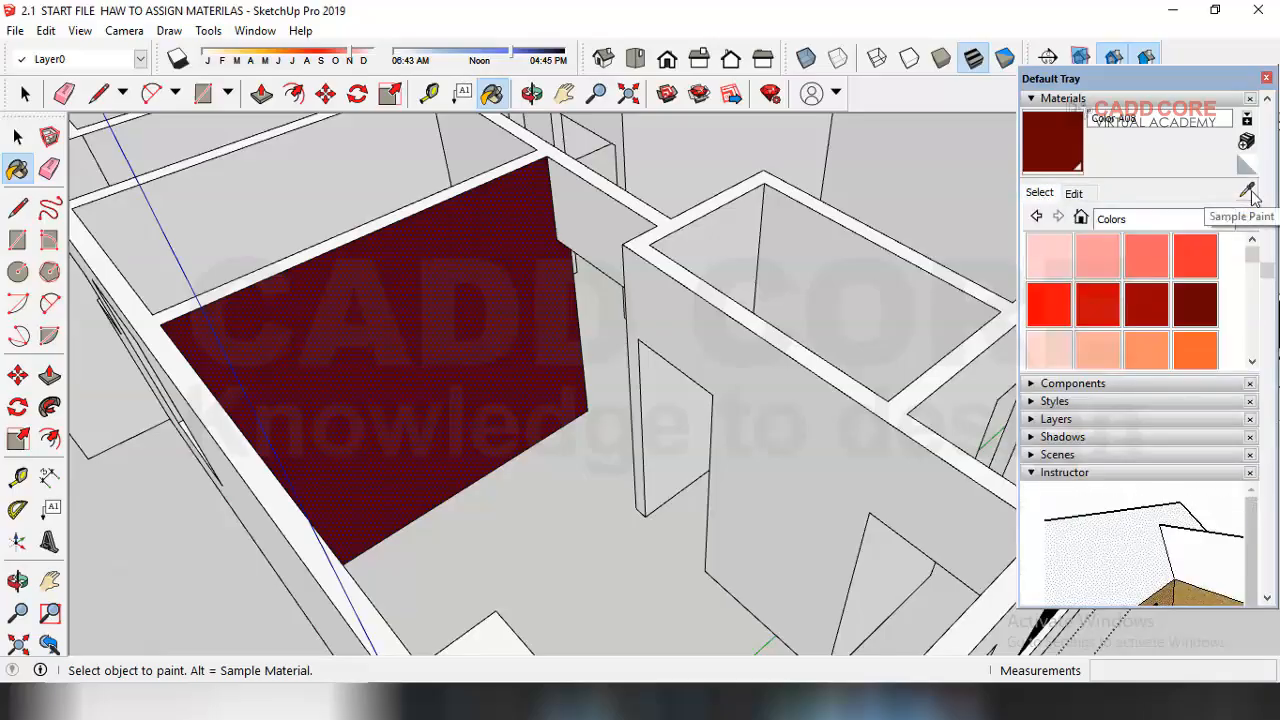
pyautogui.click(1250, 192)
pyautogui.click(343, 290)
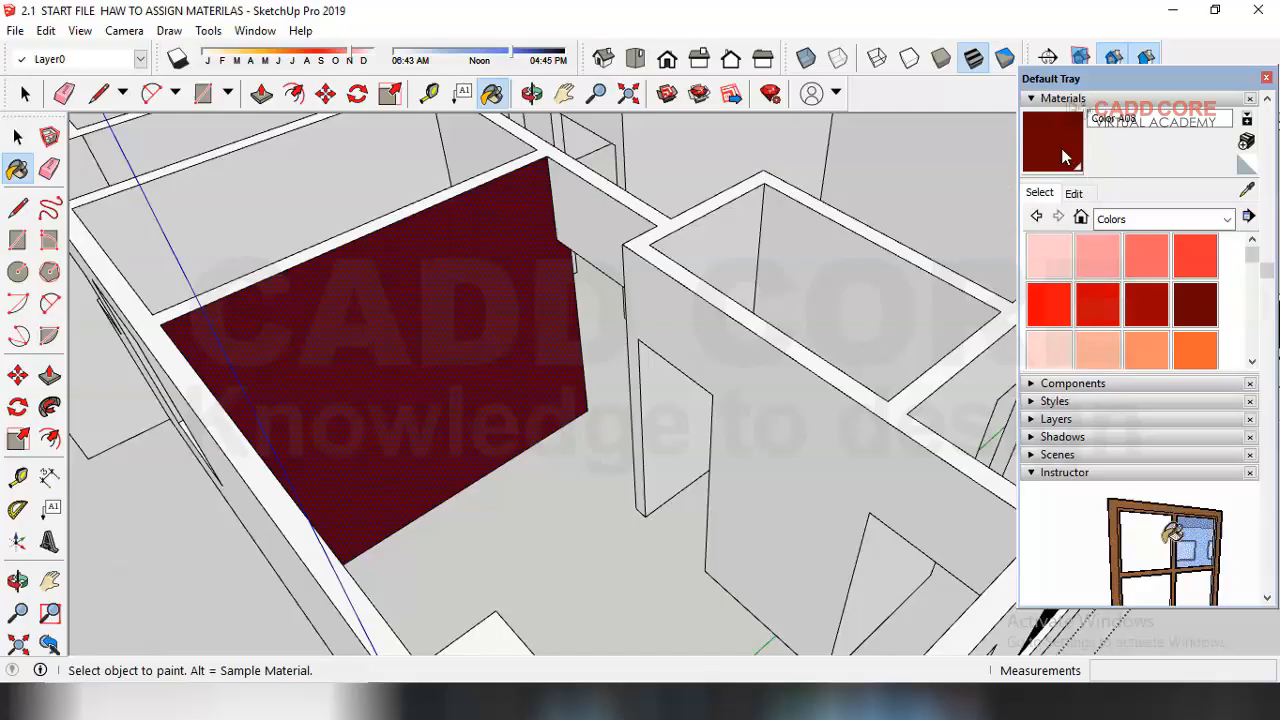
pyautogui.click(1076, 195)
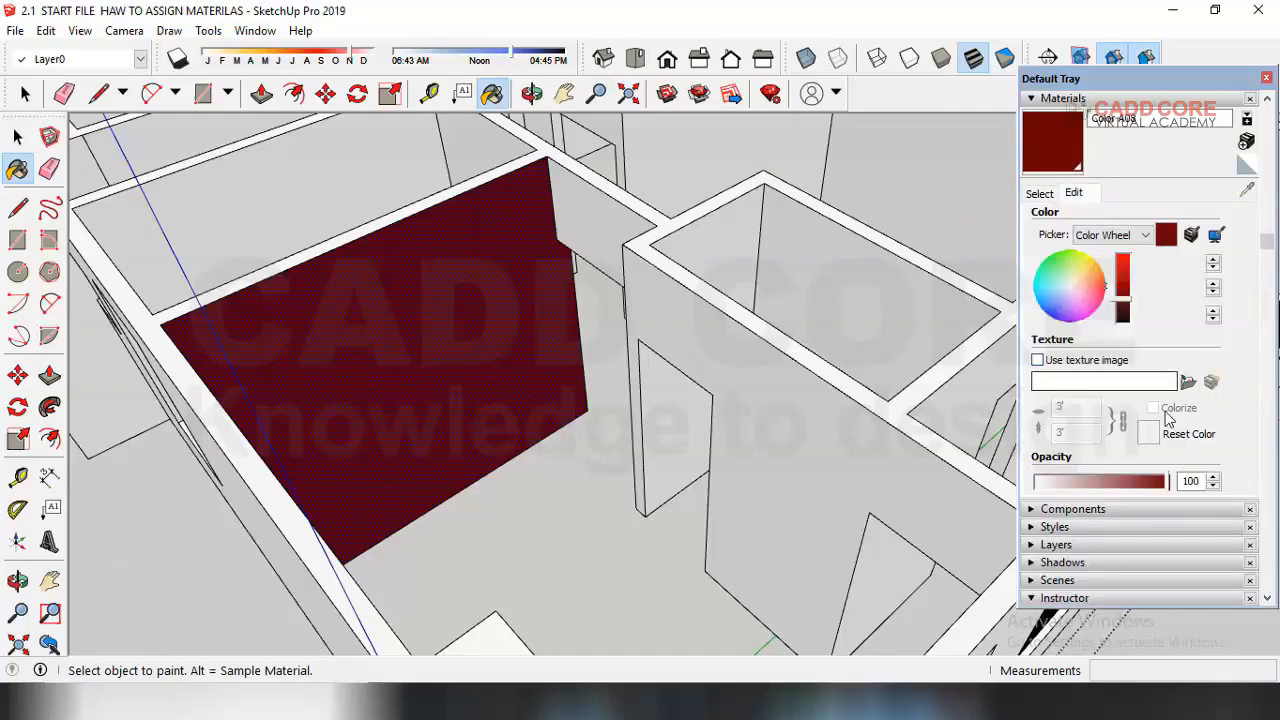
pyautogui.click(1188, 385)
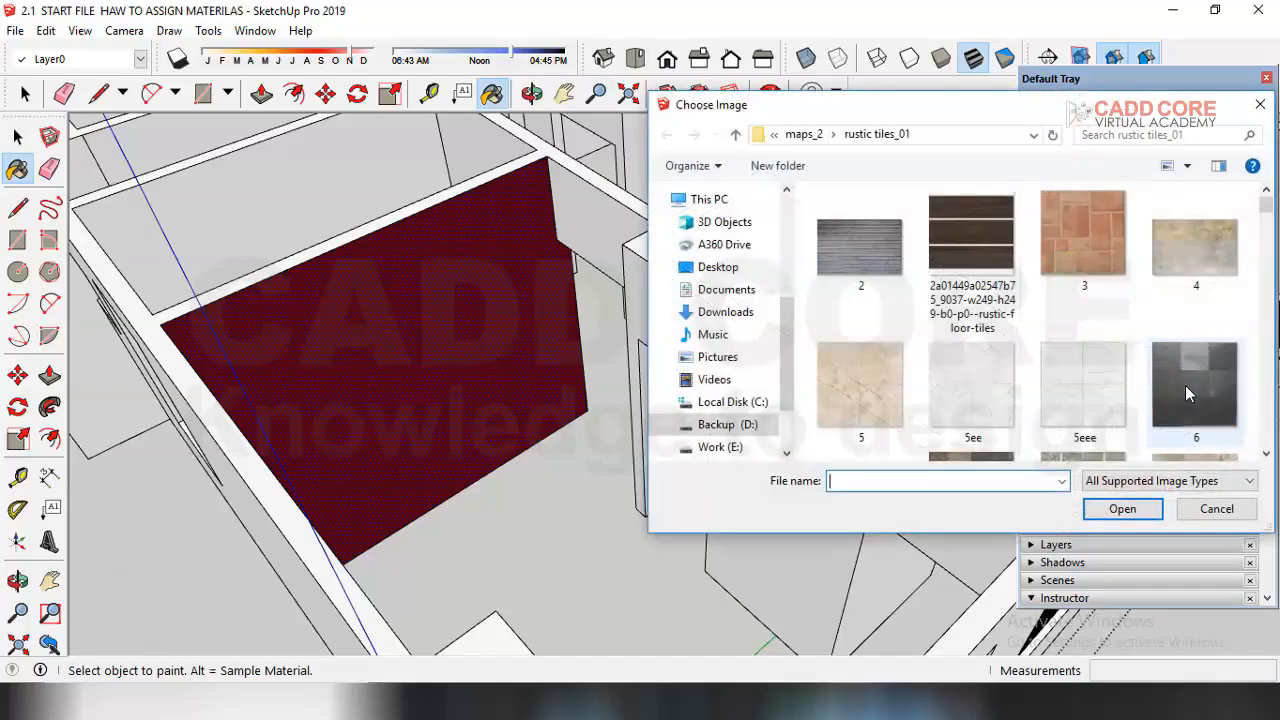
pyautogui.click(735, 136)
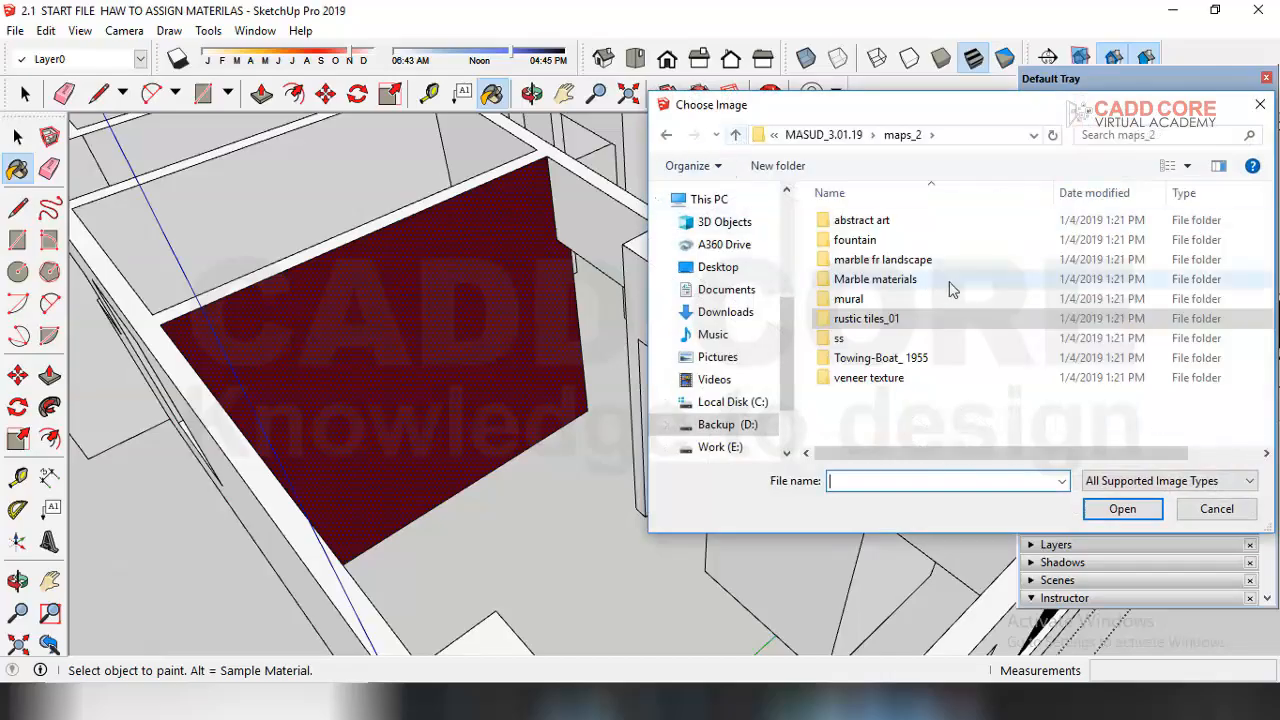
pyautogui.click(736, 134)
pyautogui.doubleClick(936, 285)
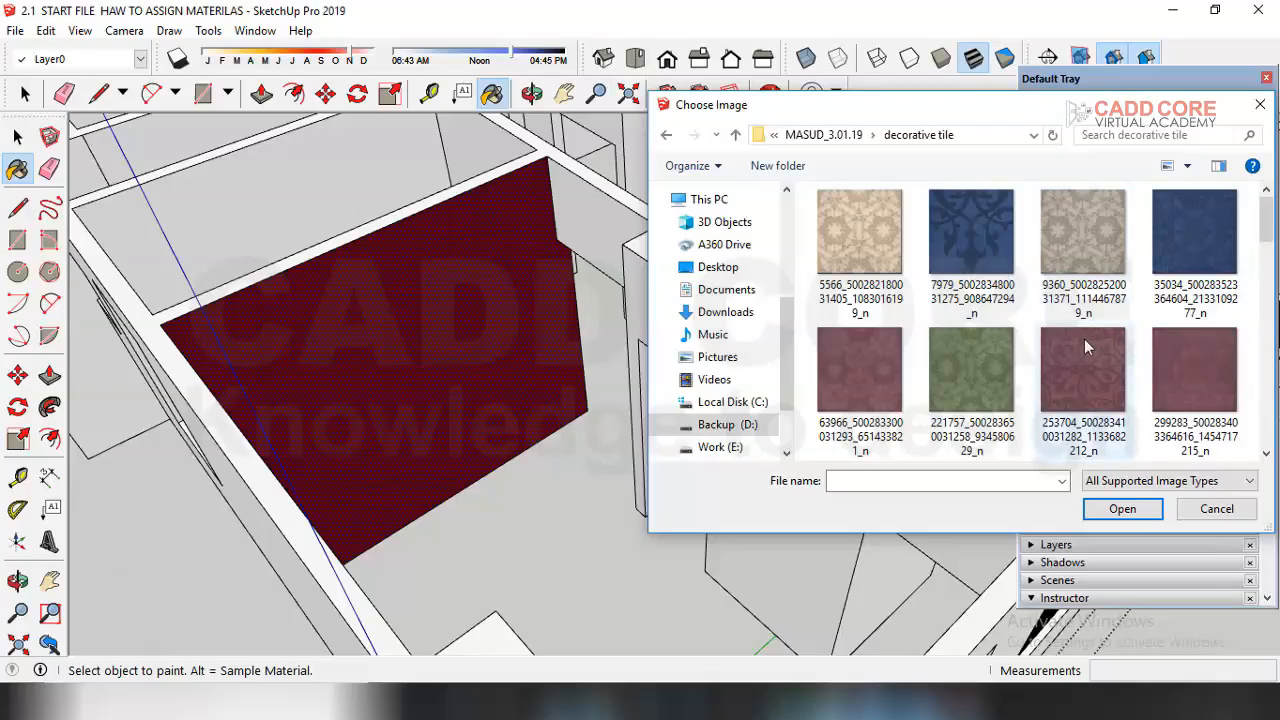
pyautogui.scroll(-1, 1084, 339)
pyautogui.click(1098, 367)
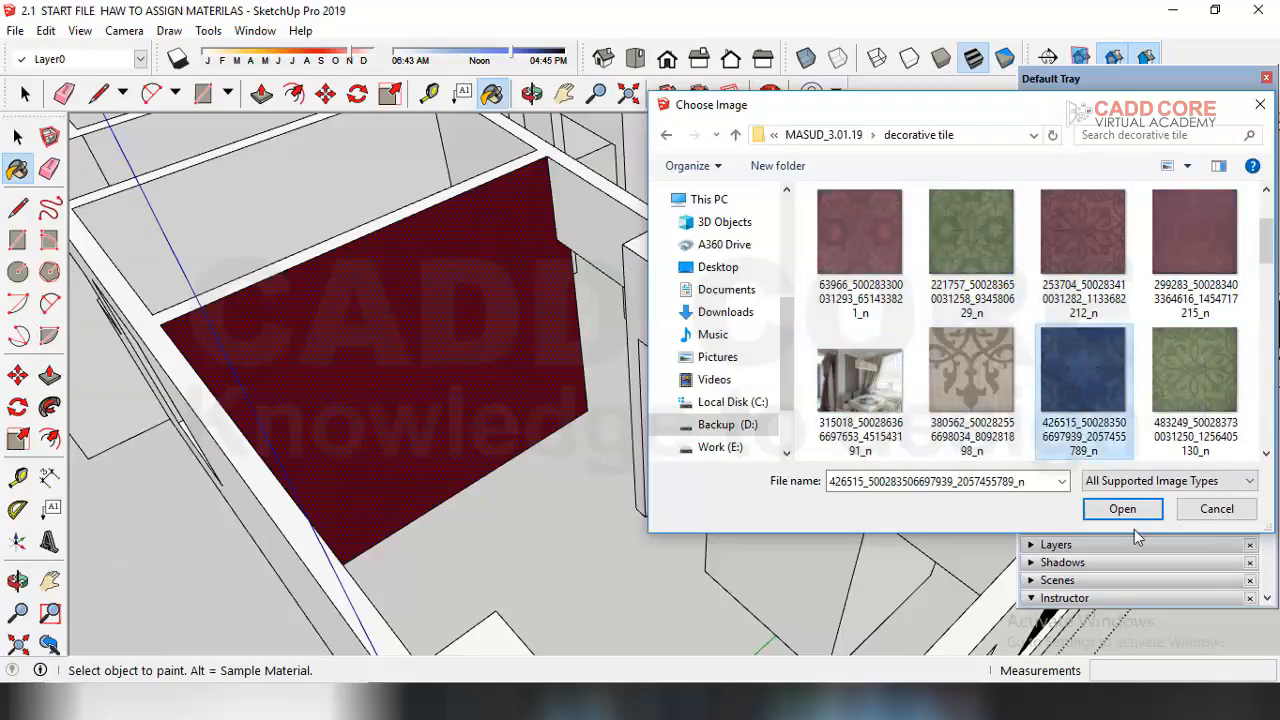
pyautogui.click(1127, 509)
# Step: Set the wall texture's tile size to 12 inches
pyautogui.moveTo(486, 380); pyautogui.dragTo(471, 343, button='middle')
pyautogui.scroll(2, 400, 268)
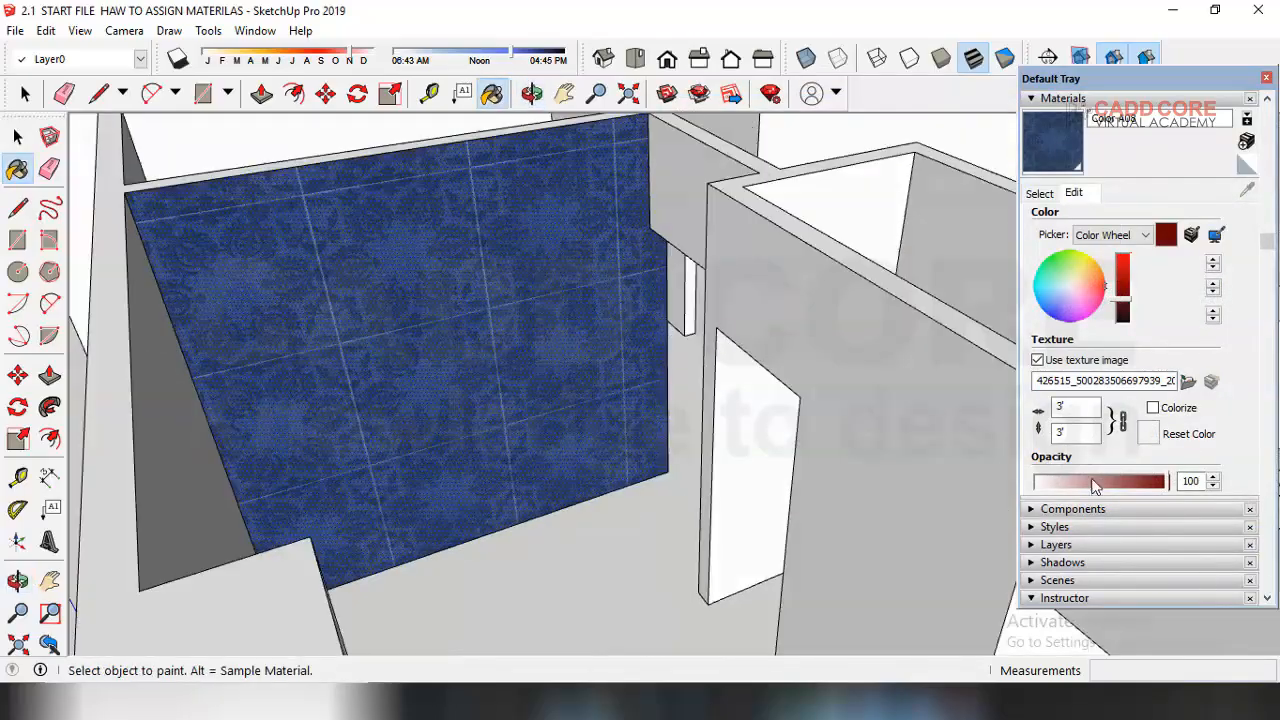
pyautogui.doubleClick(1068, 409)
pyautogui.write('12')
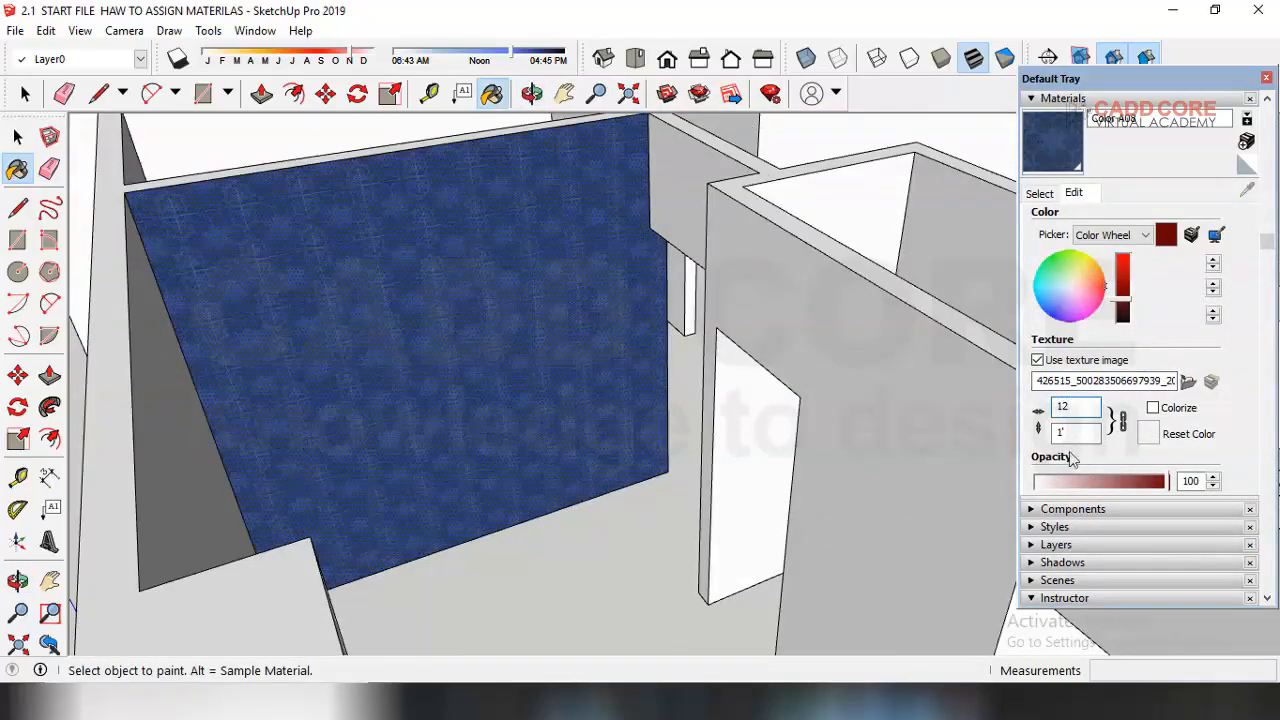
pyautogui.doubleClick(1062, 407)
pyautogui.write('24')
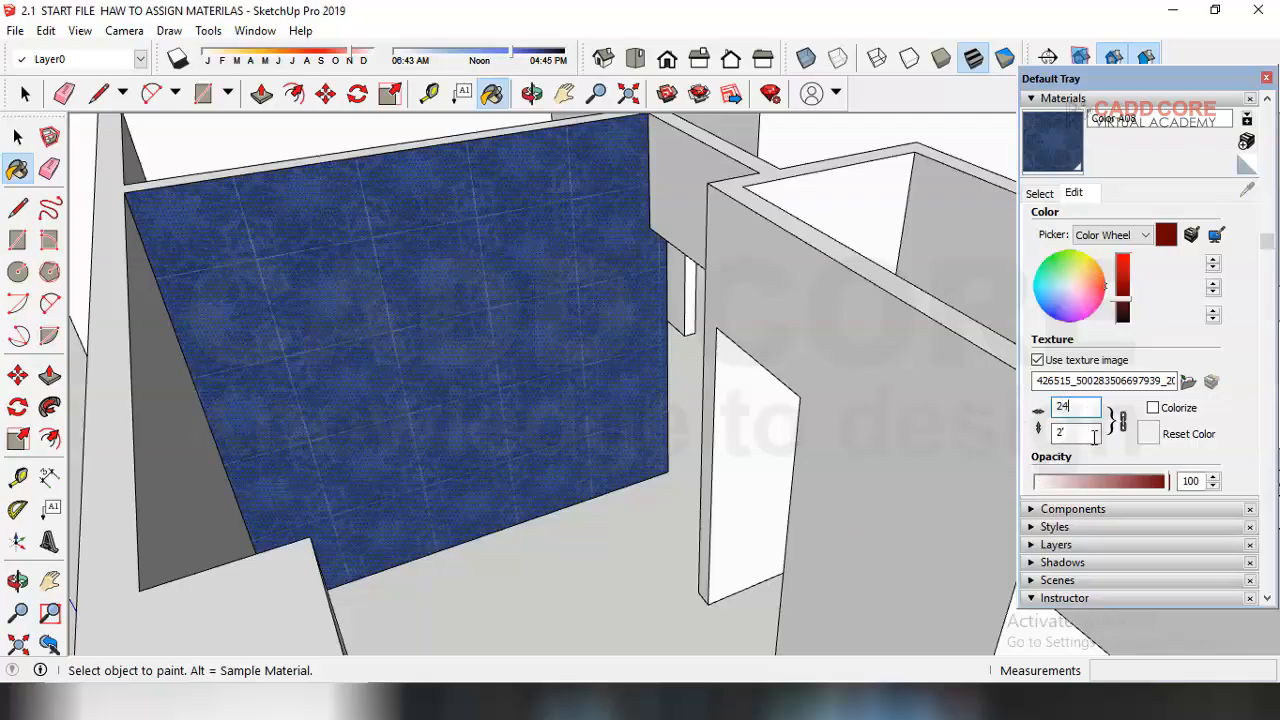
pyautogui.write('12')
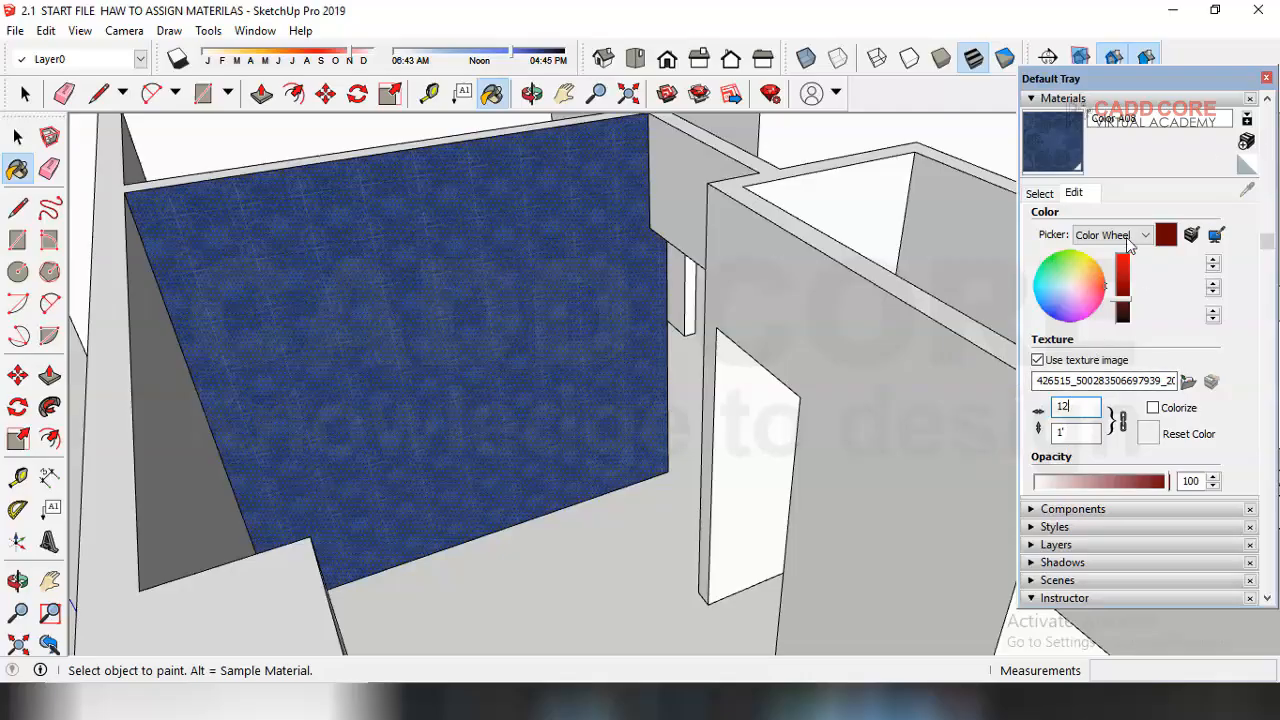
# Step: Paint the neighbouring wall of the room with a light green colour from the Colors library
pyautogui.click(17, 136)
pyautogui.scroll(-2, 512, 530)
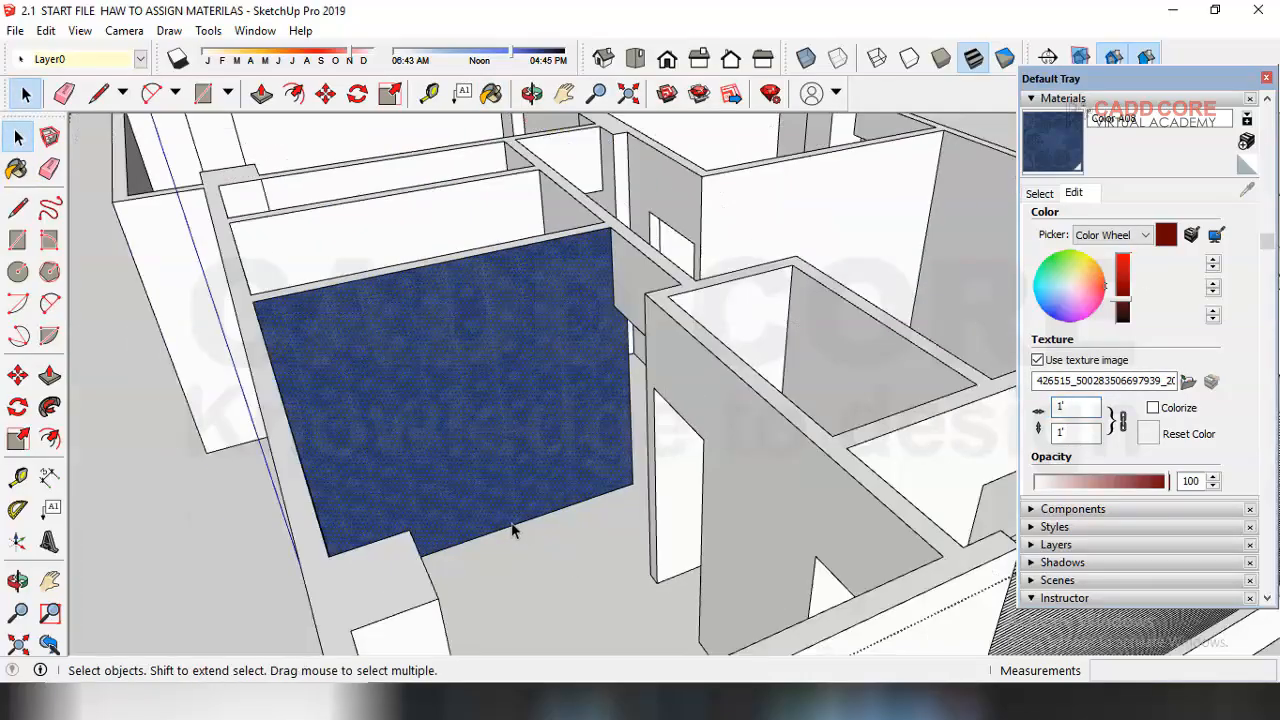
pyautogui.scroll(3, 686, 423)
pyautogui.moveTo(534, 477)
pyautogui.mouseDown(button='middle')
pyautogui.moveTo(595, 490)
pyautogui.moveTo(520, 545)
pyautogui.moveTo(205, 552)
pyautogui.mouseUp(button='middle')
pyautogui.scroll(-3, 597, 497)
pyautogui.scroll(-1, 971, 557)
pyautogui.scroll(5, 567, 382)
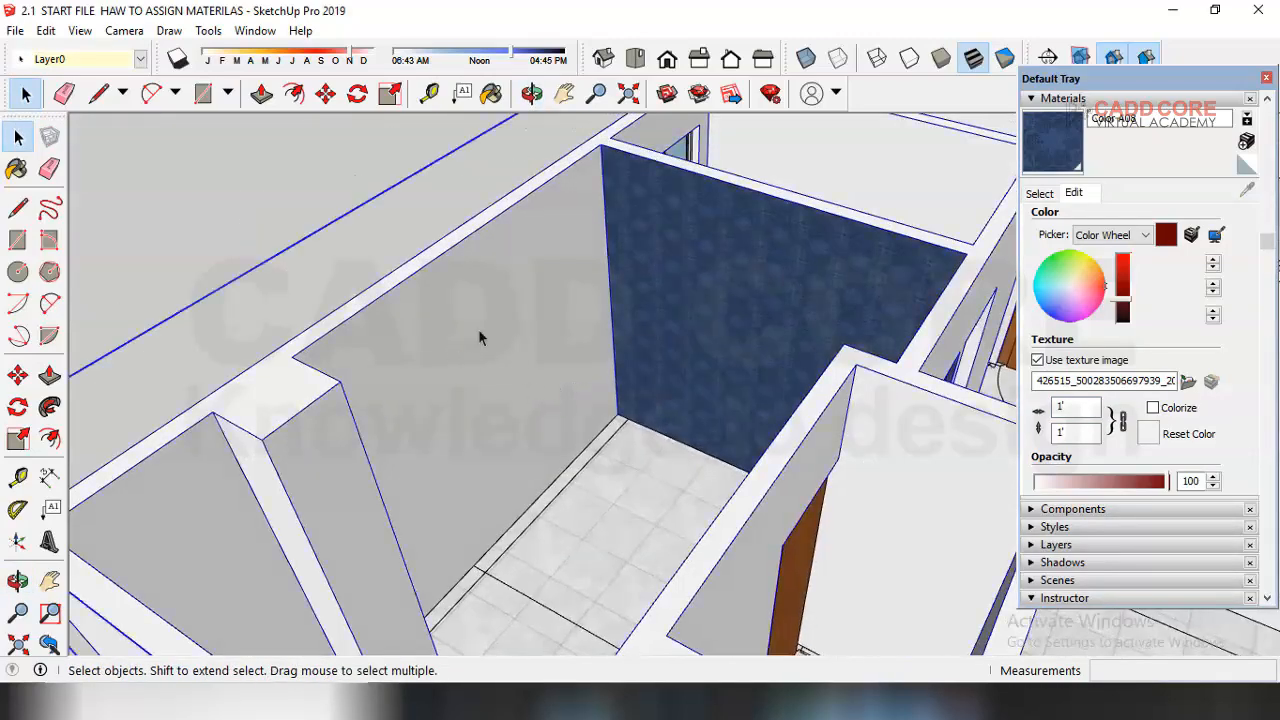
pyautogui.click(481, 294)
pyautogui.click(1039, 193)
pyautogui.moveTo(1251, 256); pyautogui.dragTo(1247, 298)
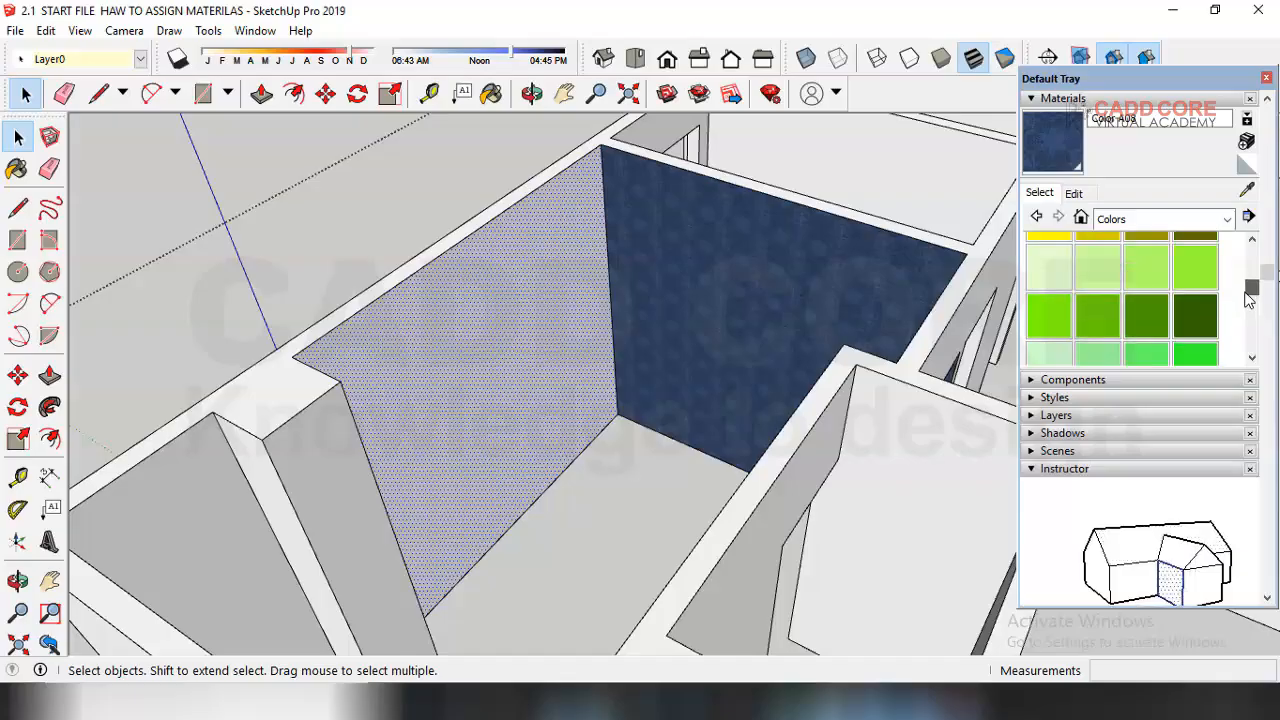
pyautogui.click(1092, 267)
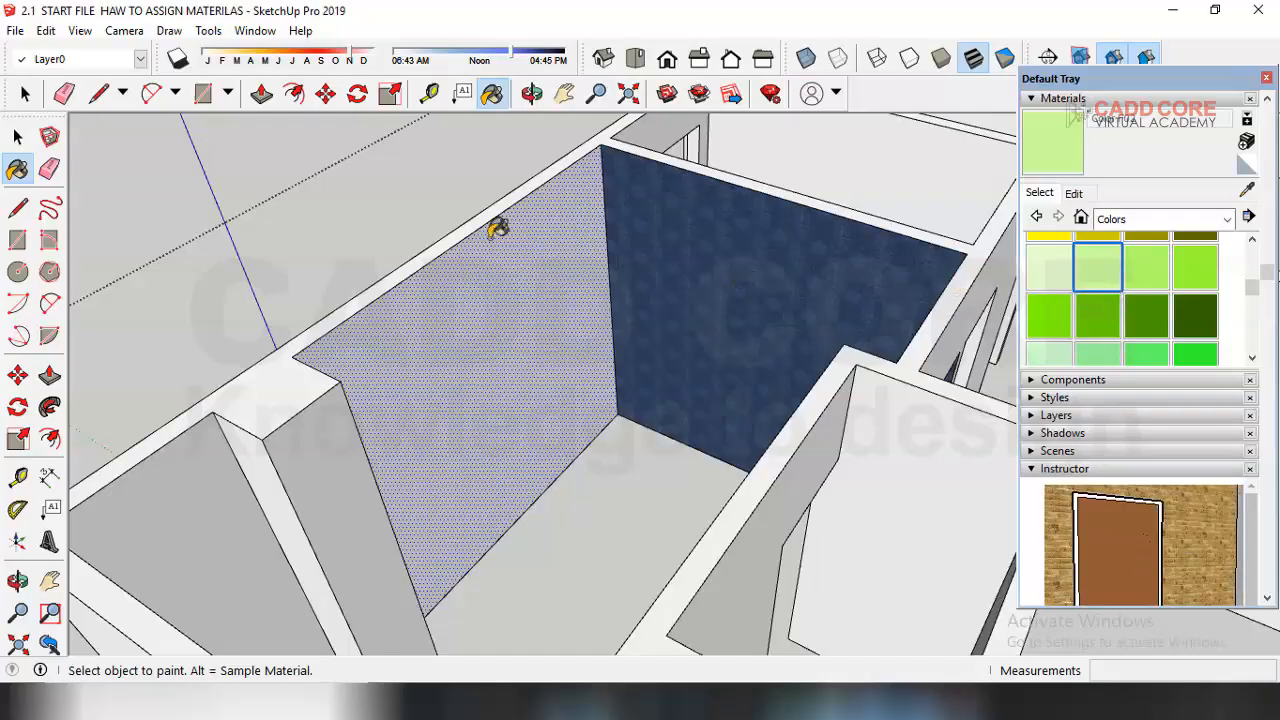
pyautogui.click(451, 309)
pyautogui.moveTo(451, 309)
pyautogui.mouseDown(button='middle')
pyautogui.moveTo(440, 318)
pyautogui.moveTo(640, 249)
pyautogui.mouseUp(button='middle')
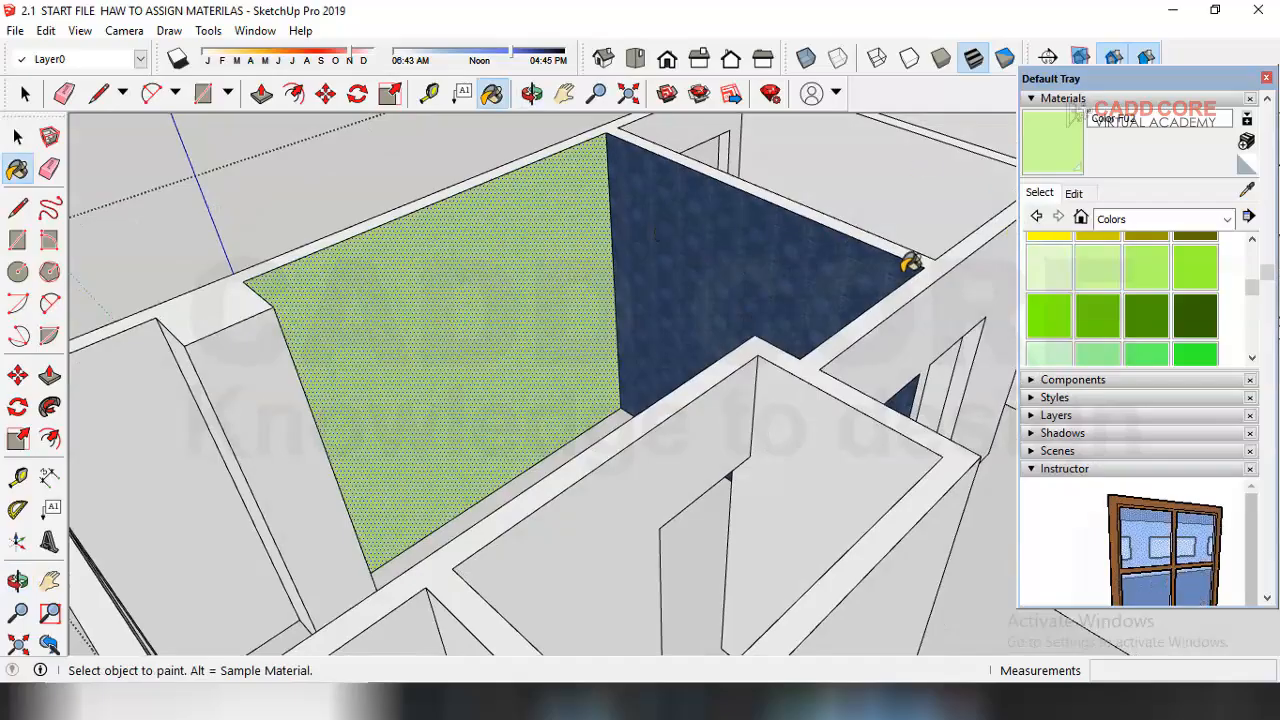
pyautogui.click(1073, 193)
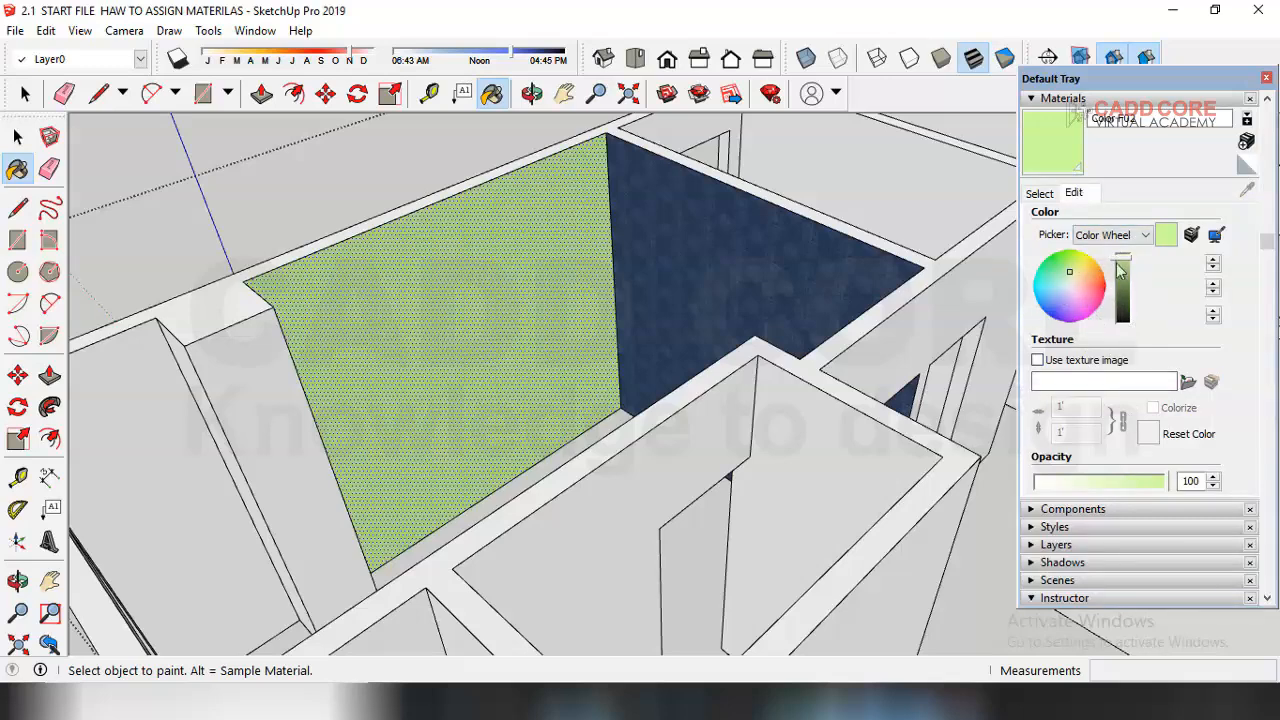
pyautogui.moveTo(1124, 262)
pyautogui.mouseDown()
pyautogui.moveTo(1123, 300)
pyautogui.moveTo(1123, 262)
pyautogui.mouseUp()
pyautogui.click(1038, 300)
pyautogui.moveTo(1036, 294)
pyautogui.mouseDown()
pyautogui.moveTo(1097, 280)
pyautogui.moveTo(1075, 303)
pyautogui.moveTo(1062, 265)
pyautogui.moveTo(1079, 290)
pyautogui.mouseUp()
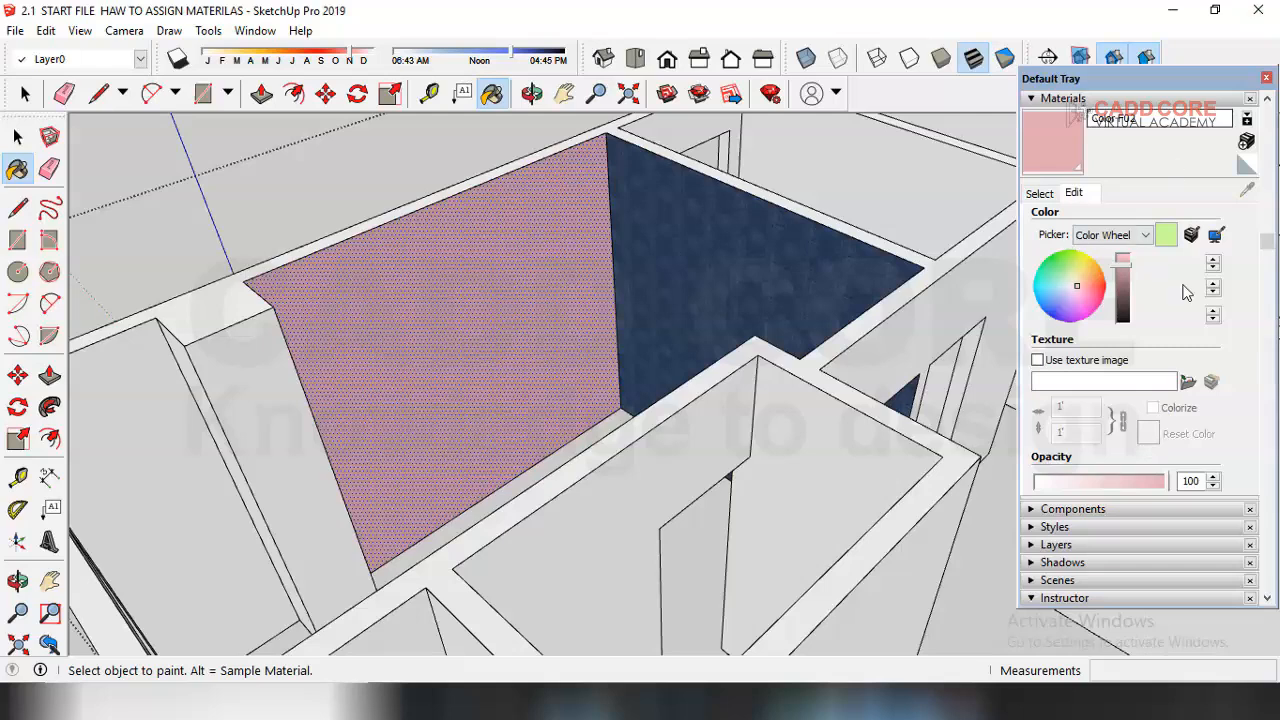
pyautogui.click(1166, 235)
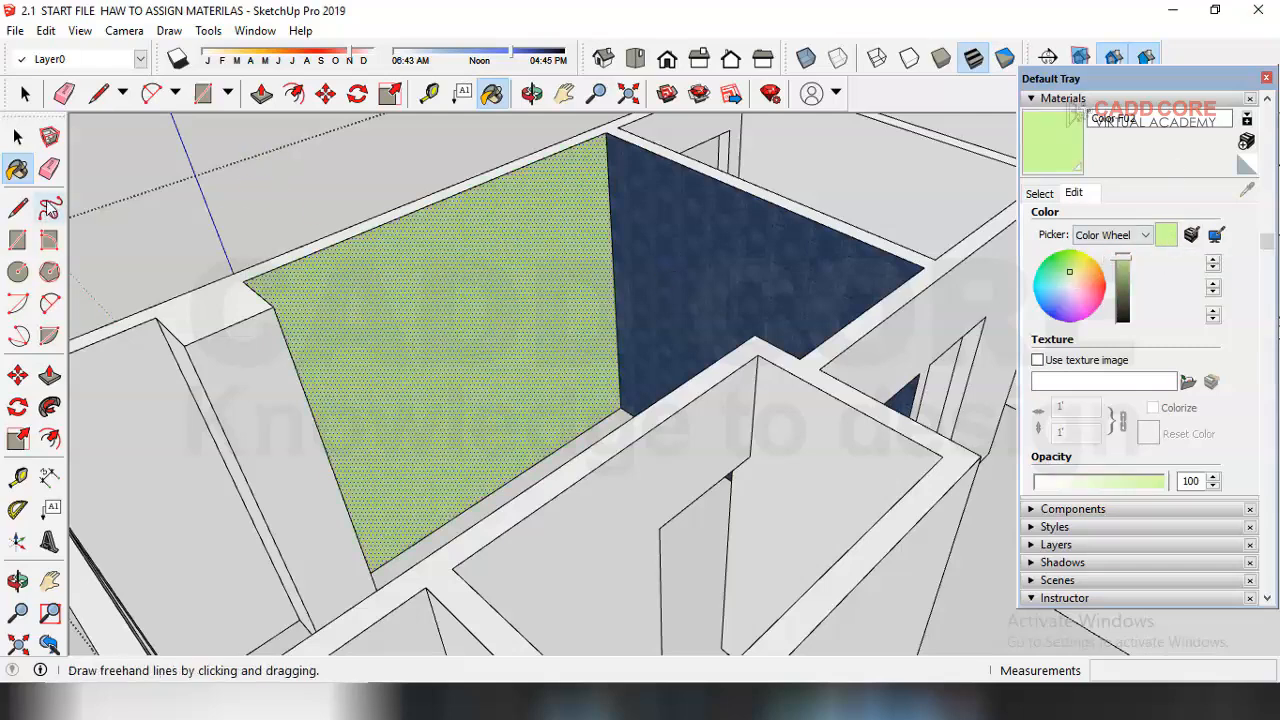
# Step: Draw a rectangle on the wall between the two doors with the Rectangle tool
pyautogui.click(18, 137)
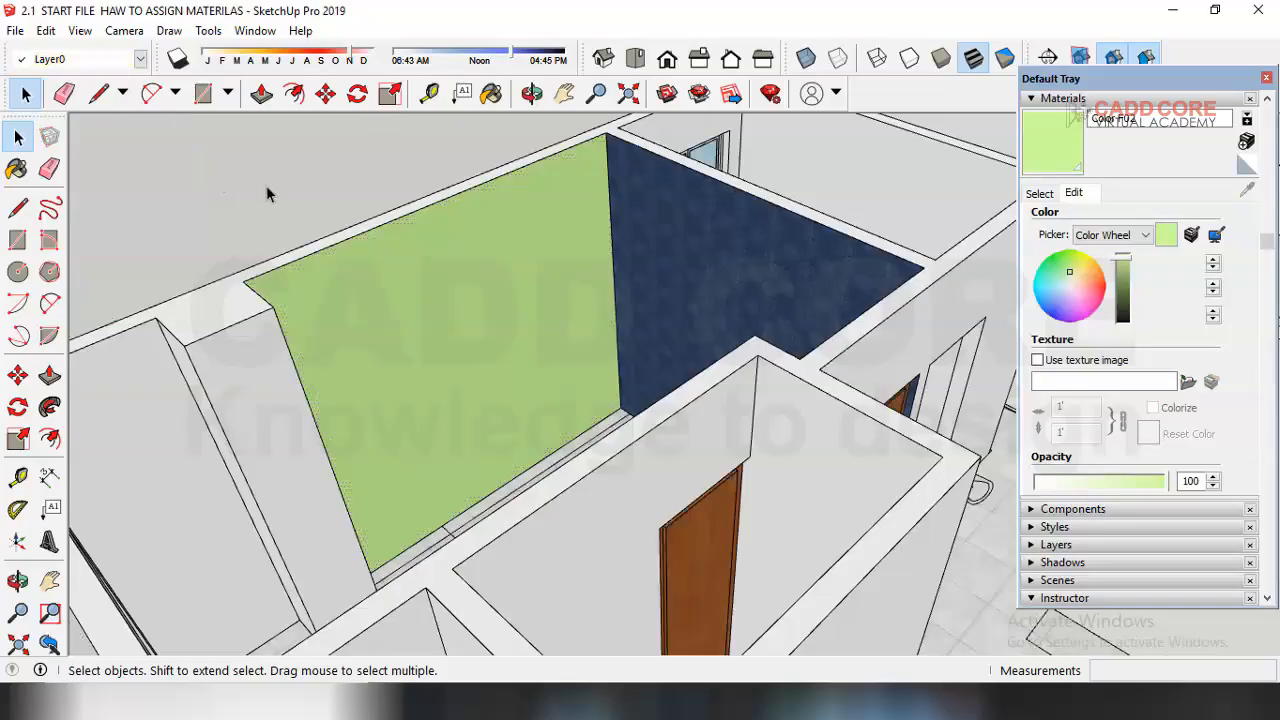
pyautogui.scroll(-5, 513, 376)
pyautogui.moveTo(480, 349); pyautogui.dragTo(233, 408, button='middle')
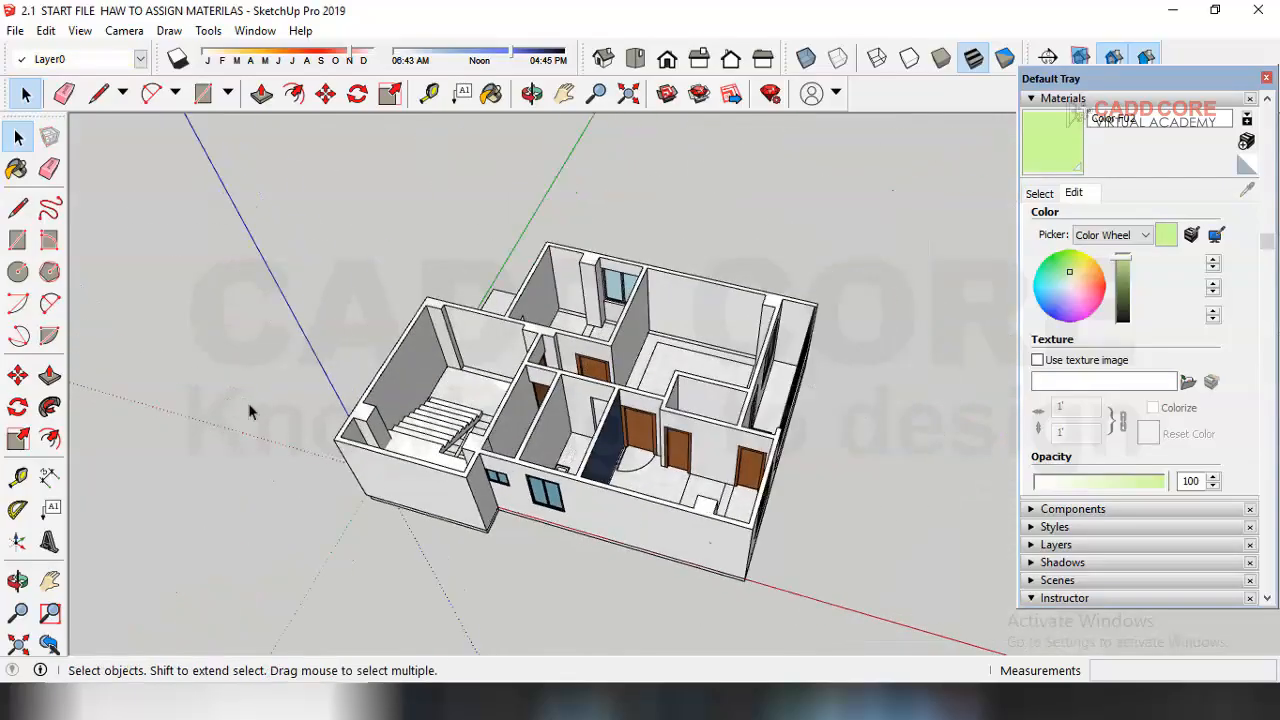
pyautogui.scroll(8, 380, 403)
pyautogui.scroll(8, 380, 403)
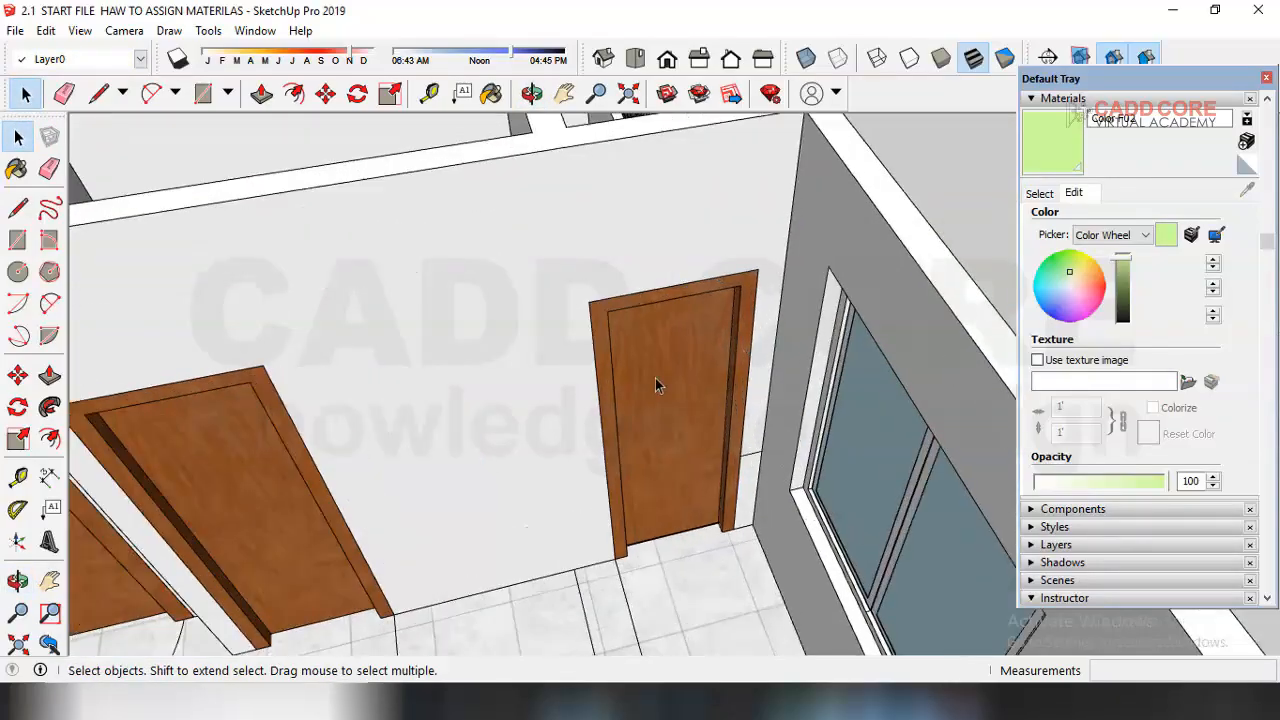
pyautogui.moveTo(655, 378); pyautogui.dragTo(471, 440, button='middle')
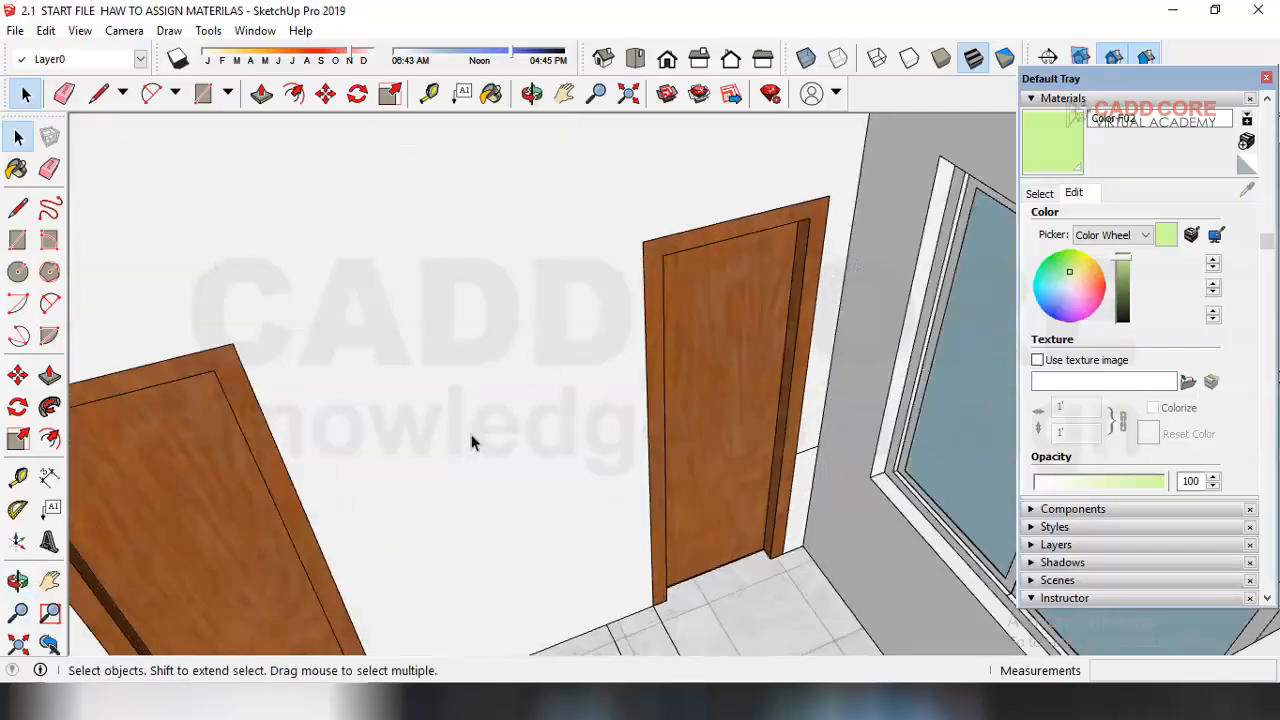
pyautogui.scroll(6, 480, 406)
pyautogui.press('r')
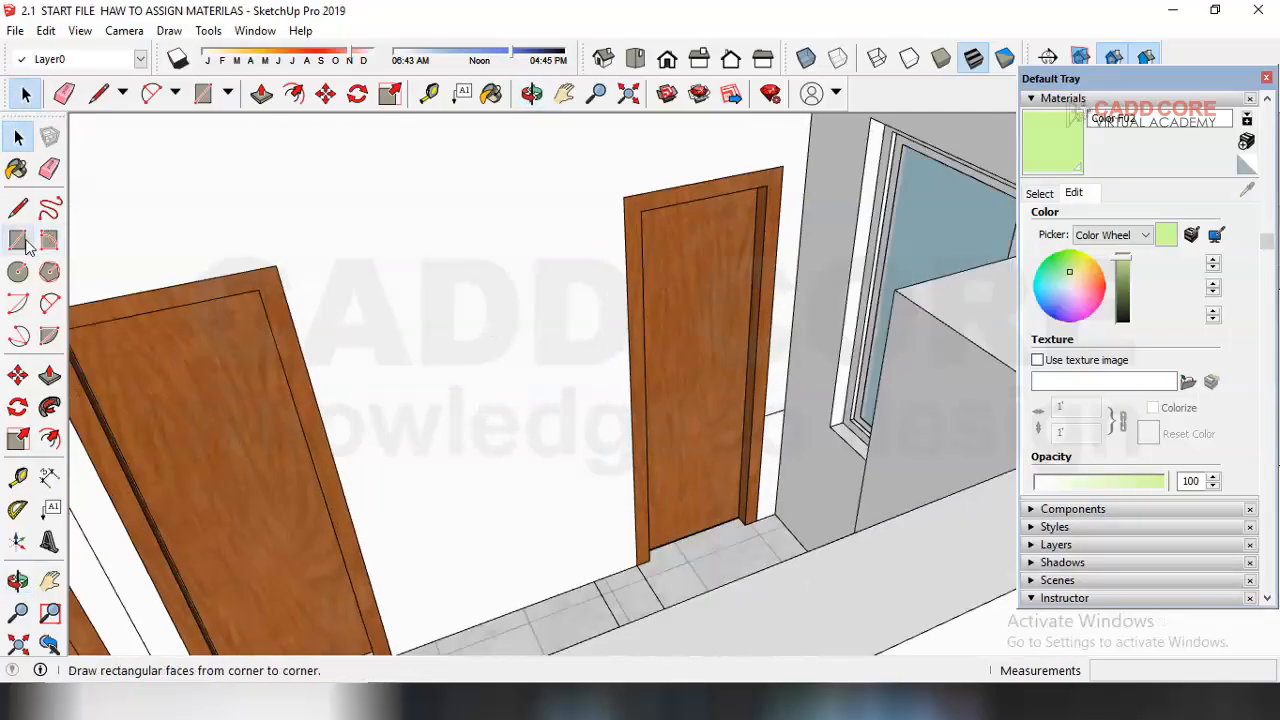
pyautogui.click(362, 301)
pyautogui.click(571, 463)
pyautogui.moveTo(586, 449); pyautogui.dragTo(482, 392, button='middle')
# Step: Select the rectangle's face and edges and make them into a group
pyautogui.click(17, 137)
pyautogui.moveTo(430, 300); pyautogui.dragTo(440, 389, button='middle')
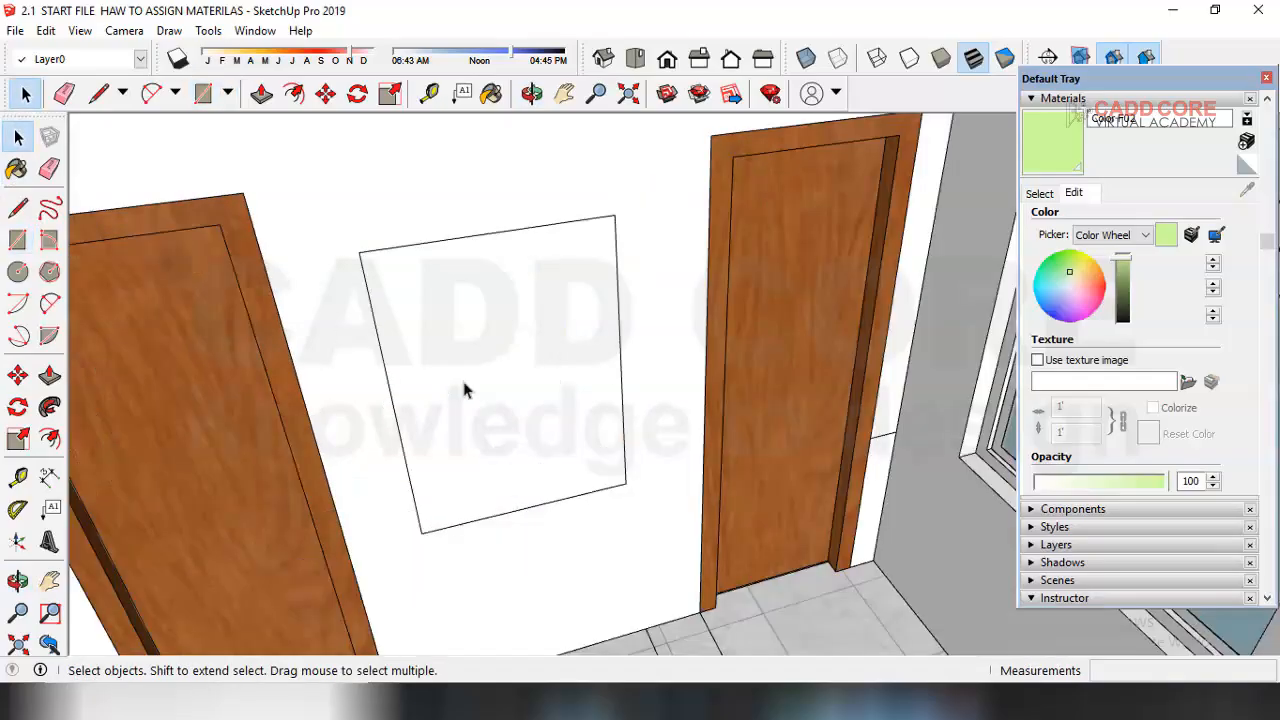
pyautogui.doubleClick(543, 343)
pyautogui.rightClick(541, 340)
pyautogui.click(606, 500)
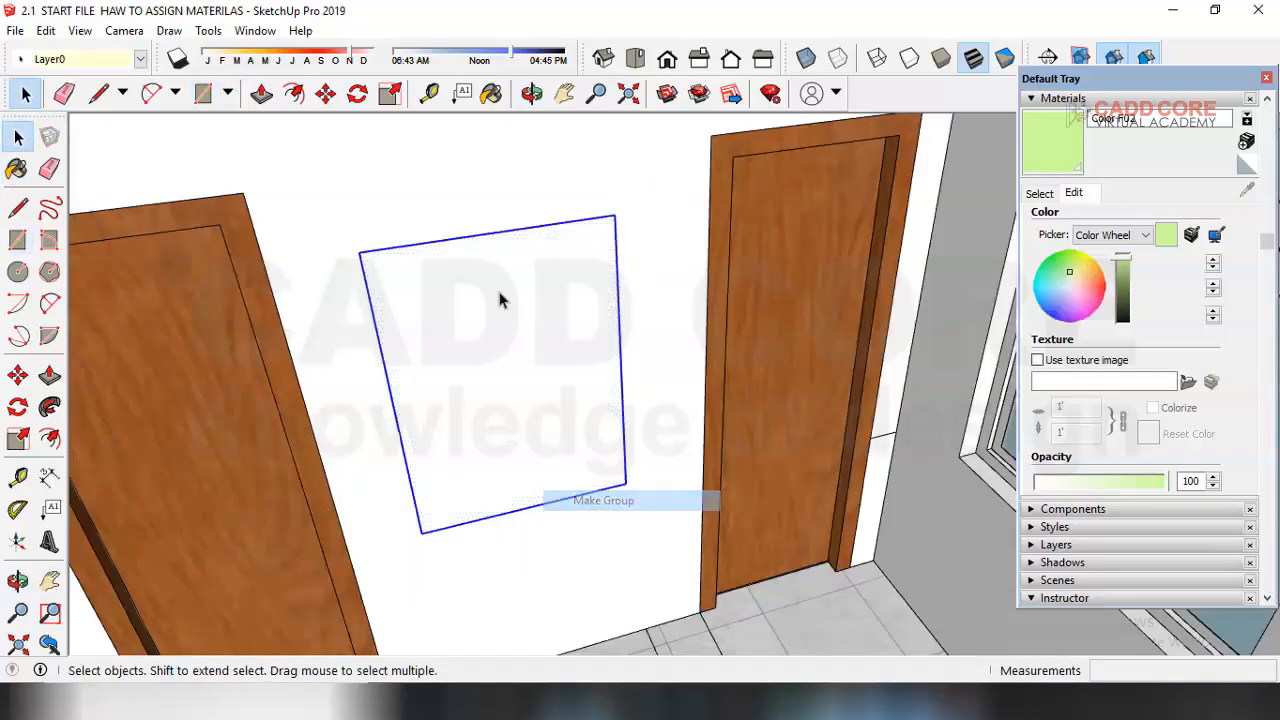
# Step: Inside the group, offset the rectangle's edge inward by 2 inches
pyautogui.doubleClick(495, 305)
pyautogui.click(50, 438)
pyautogui.click(619, 329)
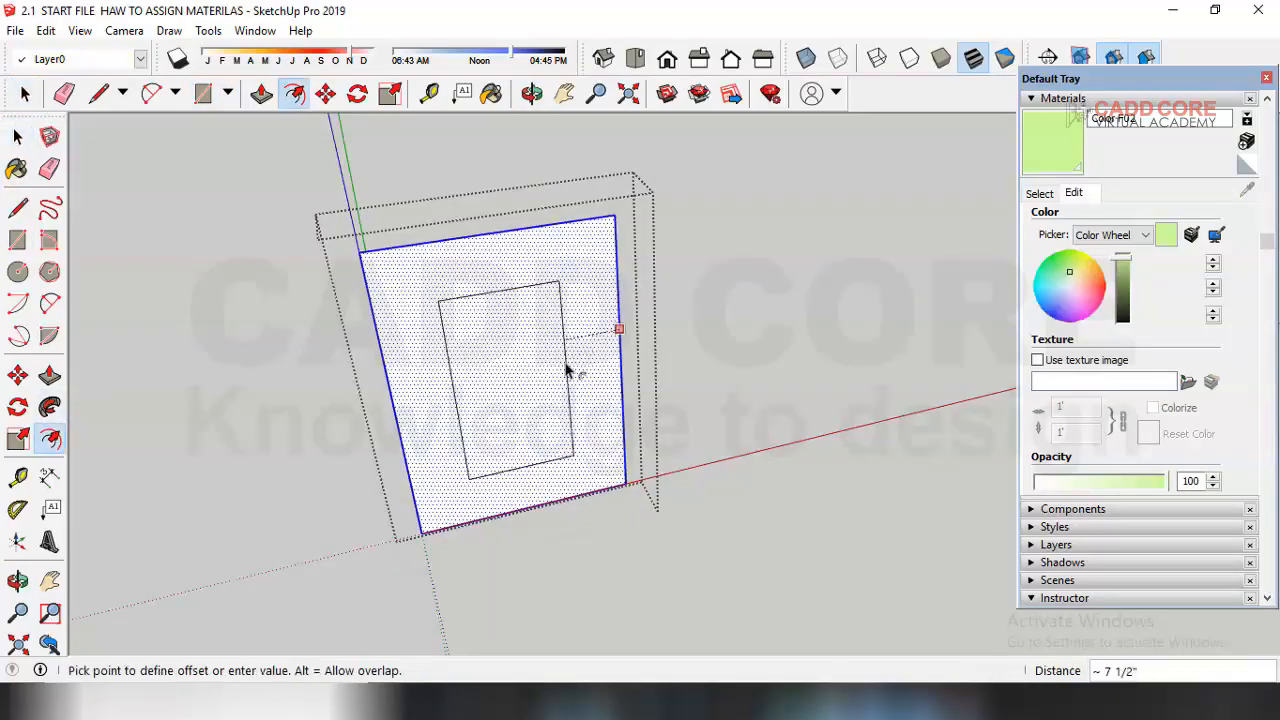
pyautogui.write('2')
pyautogui.press('Return')
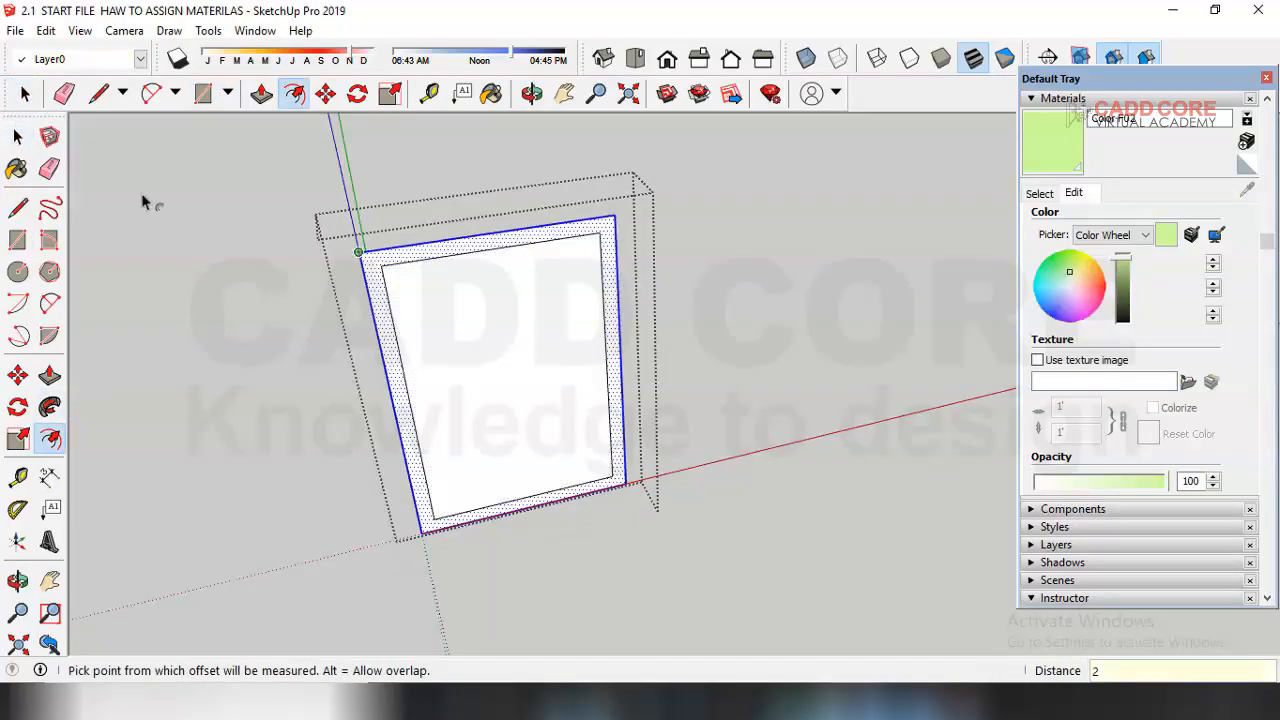
# Step: Push/pull the outer border of the rectangle out by 1 inch to form a frame
pyautogui.click(17, 136)
pyautogui.scroll(1, 488, 370)
pyautogui.click(490, 345)
pyautogui.moveTo(490, 345); pyautogui.dragTo(471, 391, button='middle')
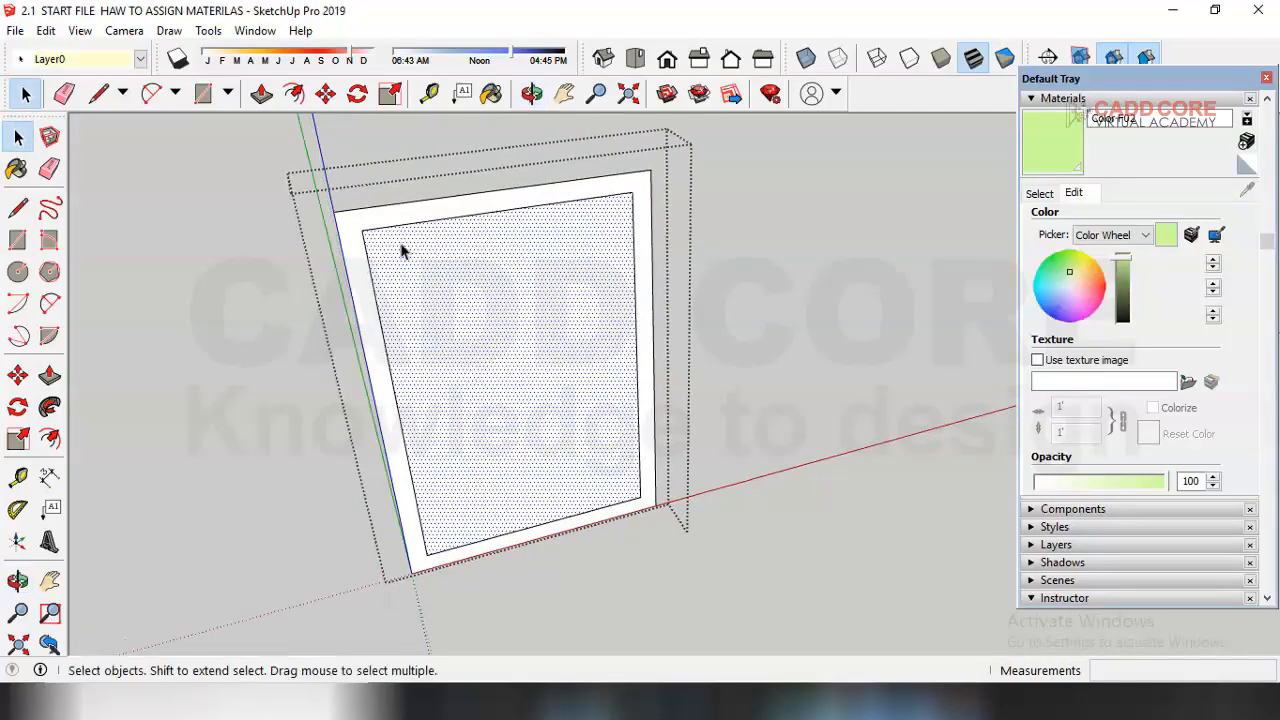
pyautogui.click(400, 208)
pyautogui.click(50, 375)
pyautogui.click(500, 258)
pyautogui.write('1')
pyautogui.press('Return')
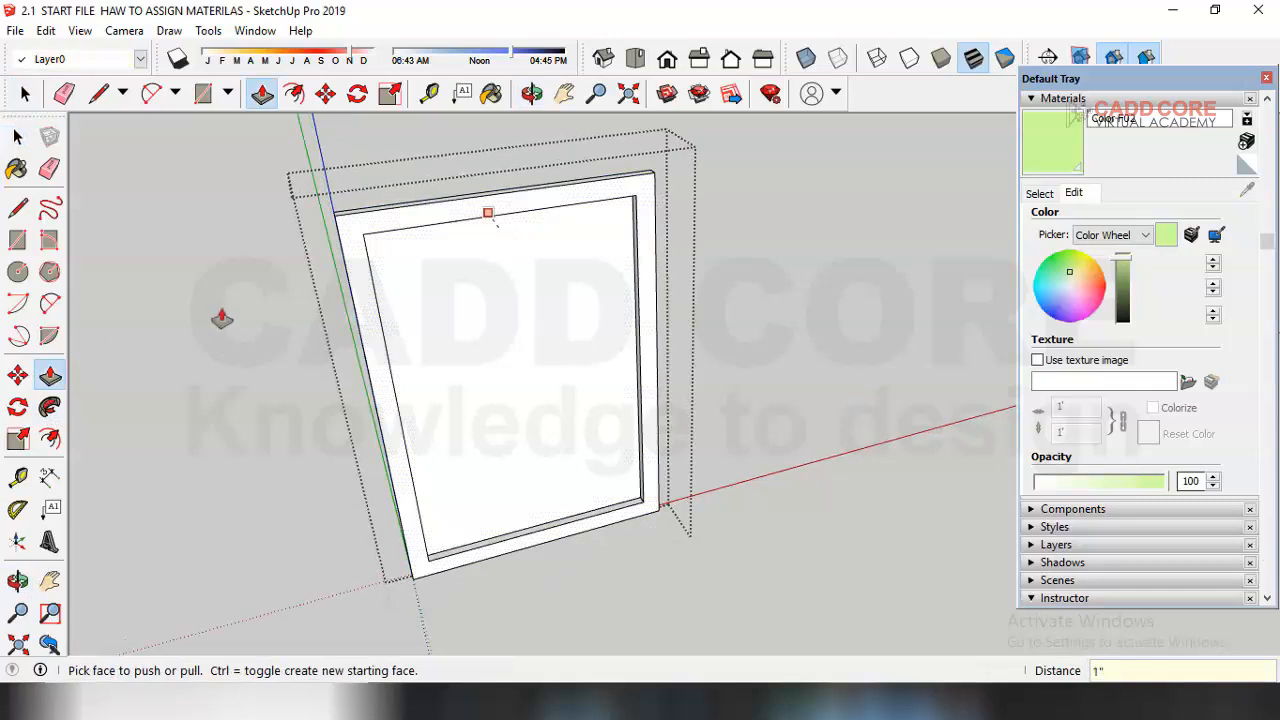
# Step: Push/pull the frame's inner panel by 0.5 inch
pyautogui.click(18, 137)
pyautogui.scroll(3, 514, 323)
pyautogui.click(514, 323)
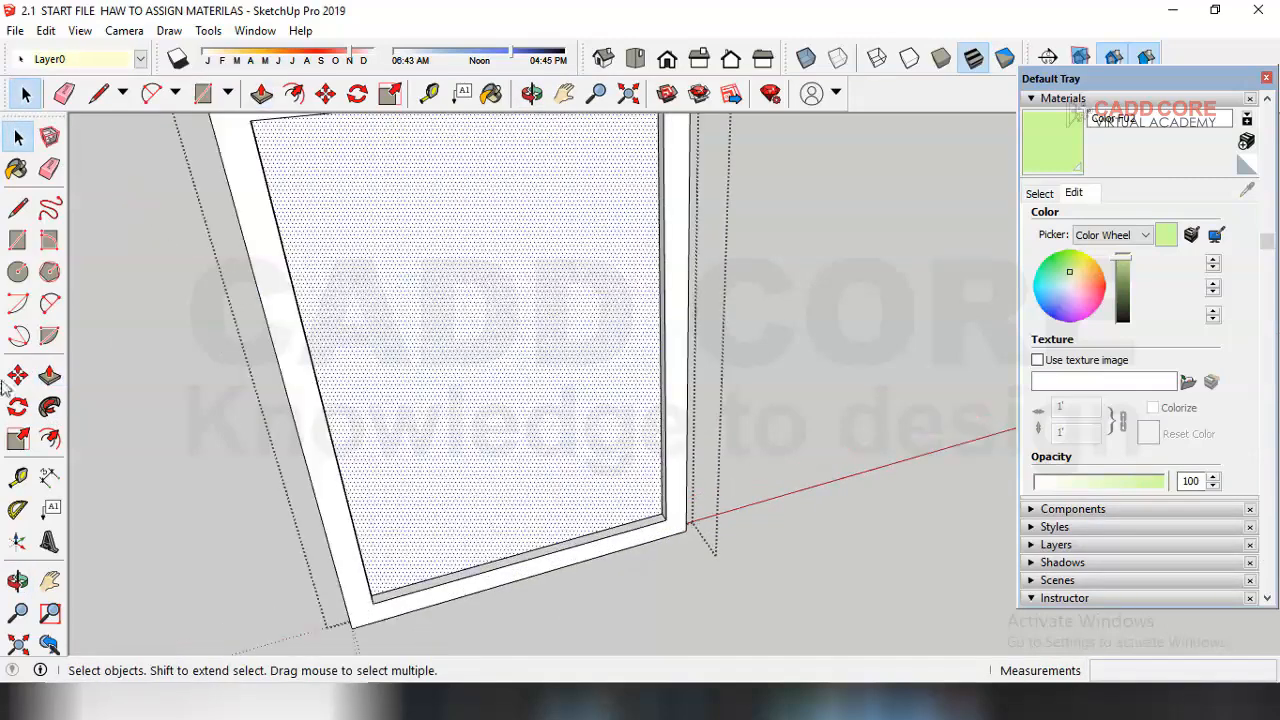
pyautogui.click(50, 375)
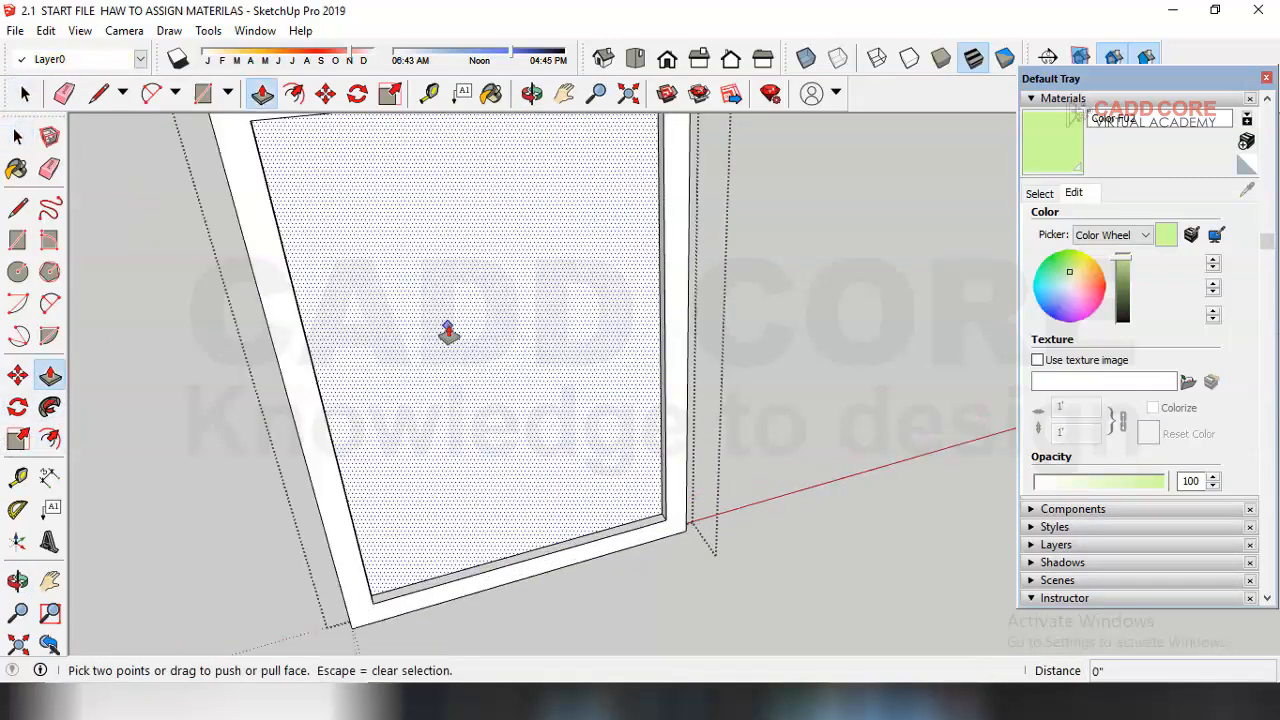
pyautogui.click(445, 333)
pyautogui.click(453, 345)
pyautogui.moveTo(446, 506); pyautogui.dragTo(573, 497, button='middle')
pyautogui.click(573, 500)
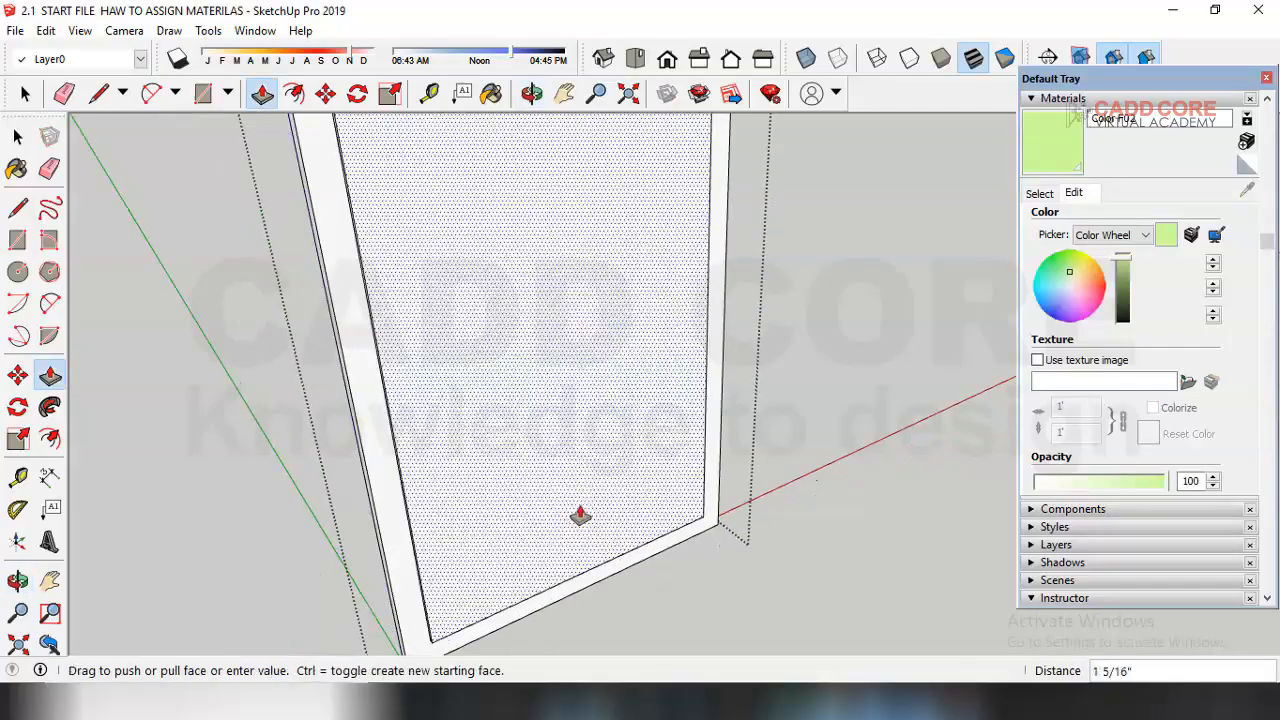
pyautogui.write('.5')
pyautogui.press('Return')
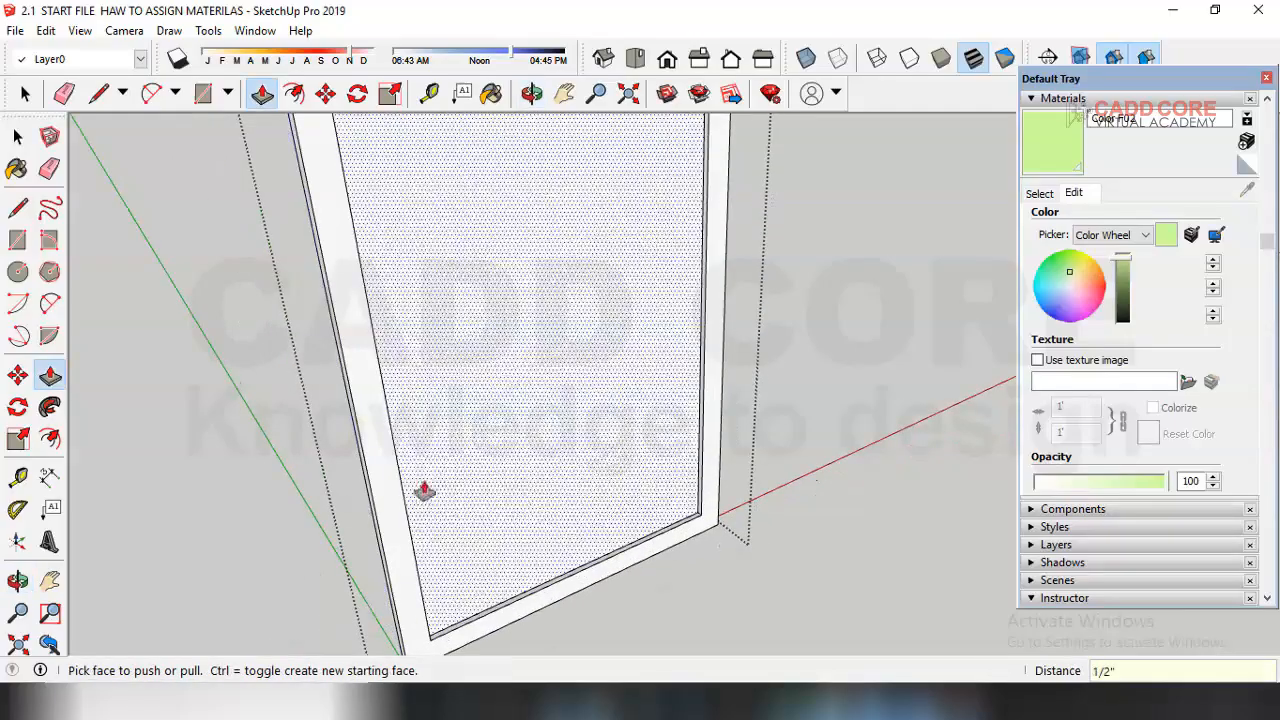
# Step: Paint the frame's inner panel with a green color from the Colors library
pyautogui.click(17, 137)
pyautogui.click(593, 336)
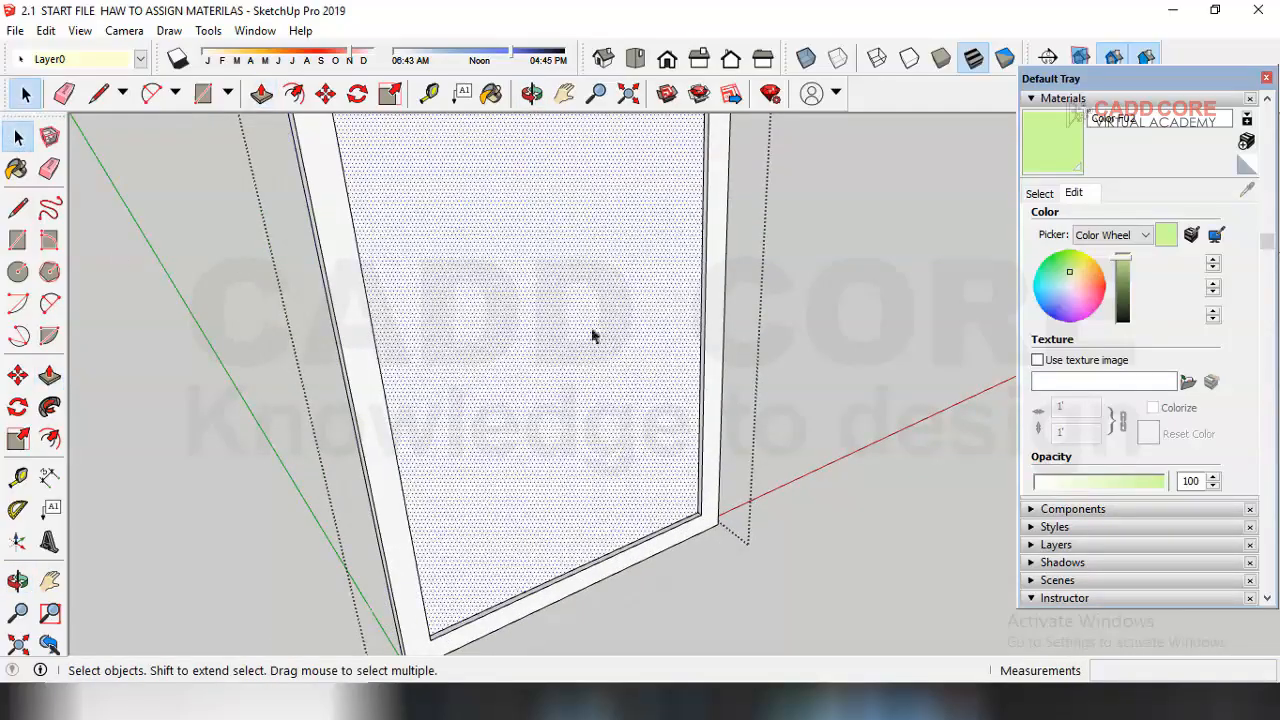
pyautogui.click(1040, 193)
pyautogui.click(1146, 316)
pyautogui.click(700, 368)
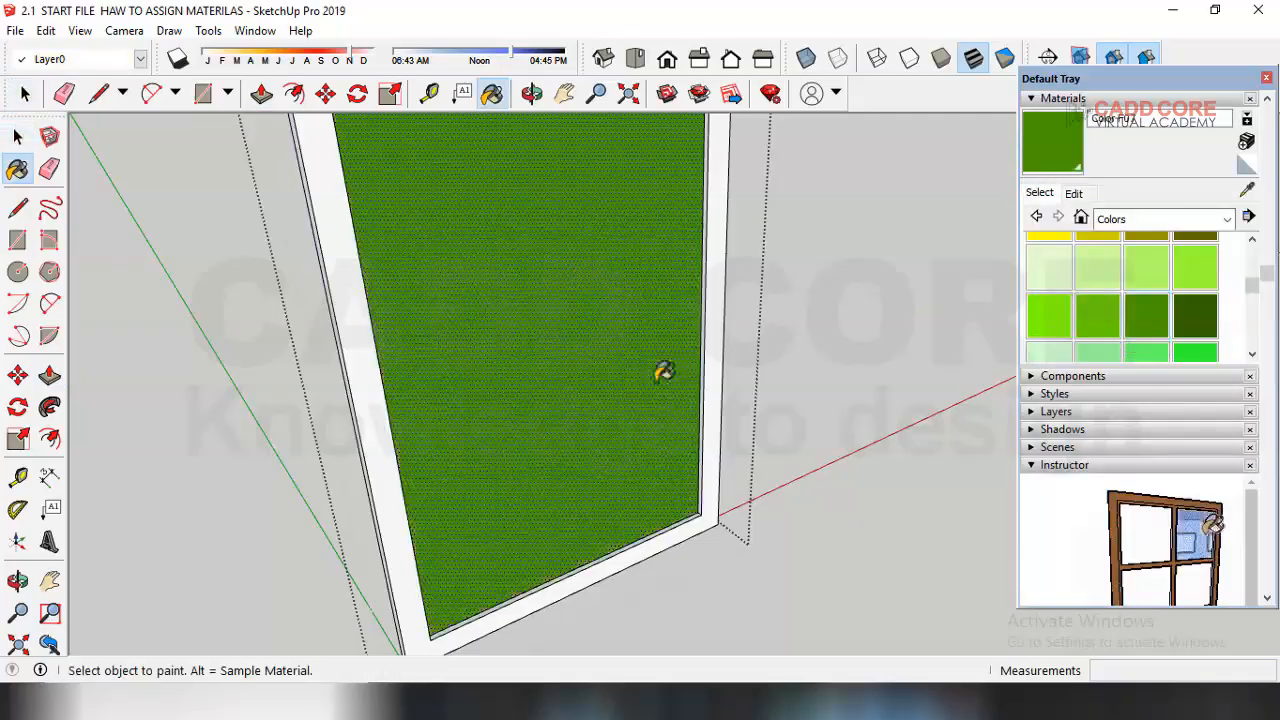
# Step: Browse the mural and abstract art folders and load 9K51D00Z - Copy as the panel material's texture image
pyautogui.click(17, 137)
pyautogui.moveTo(520, 490); pyautogui.dragTo(491, 423, button='middle')
pyautogui.scroll(1, 527, 408)
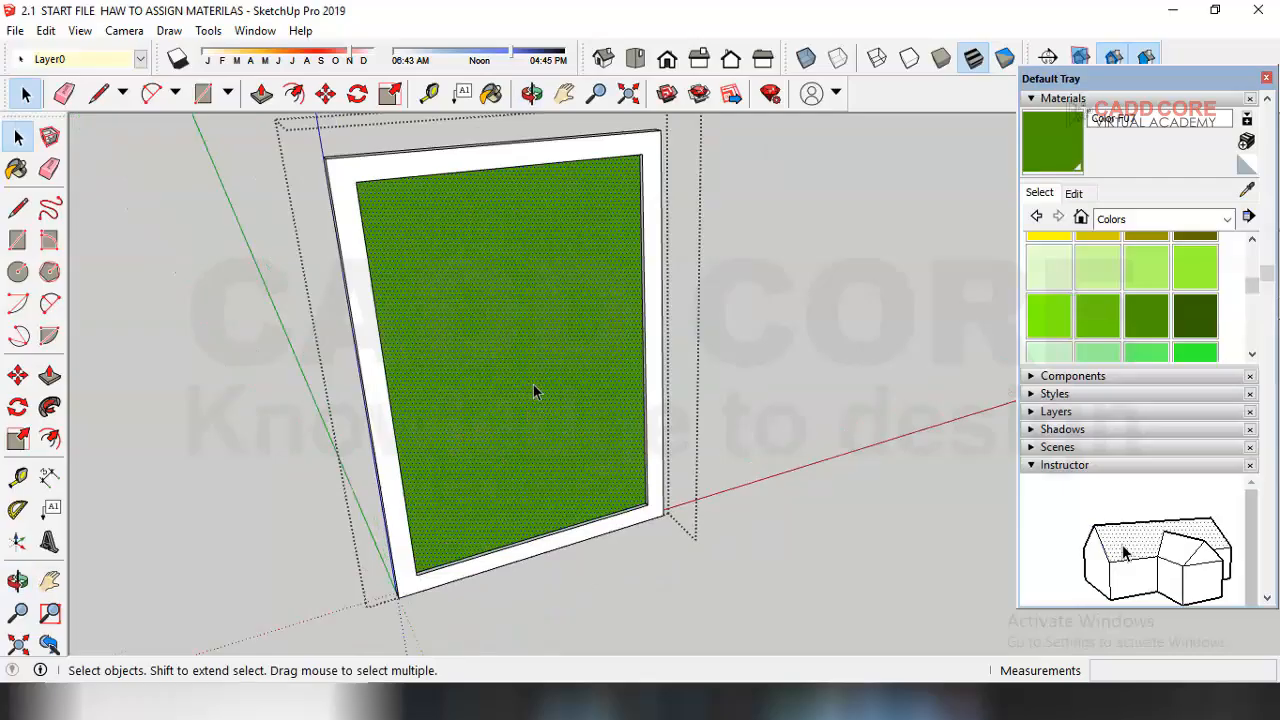
pyautogui.click(1073, 193)
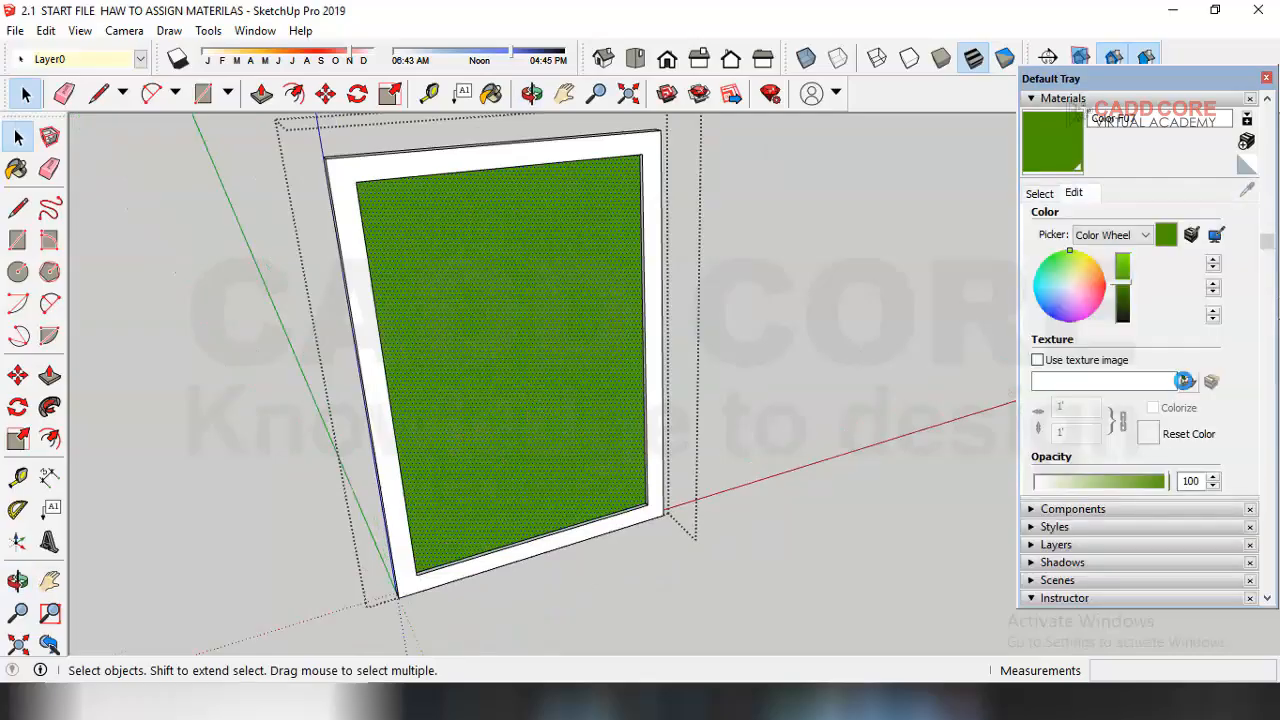
pyautogui.click(1186, 383)
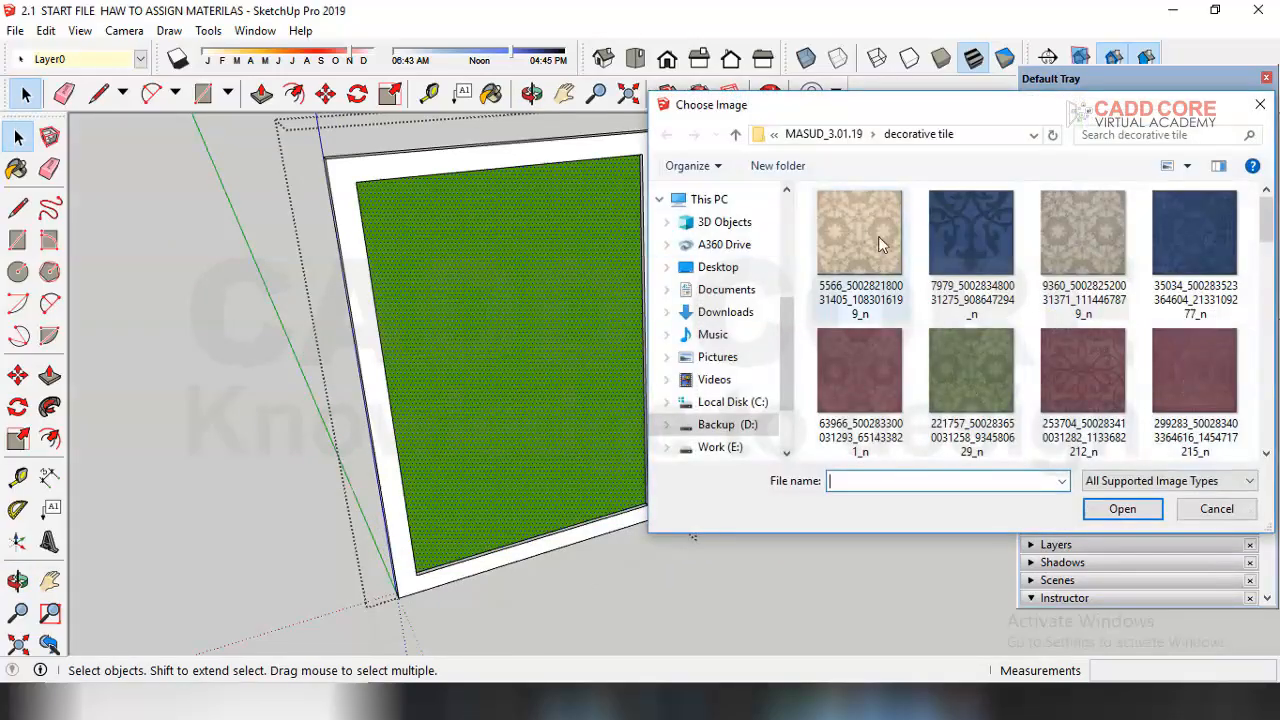
pyautogui.click(736, 135)
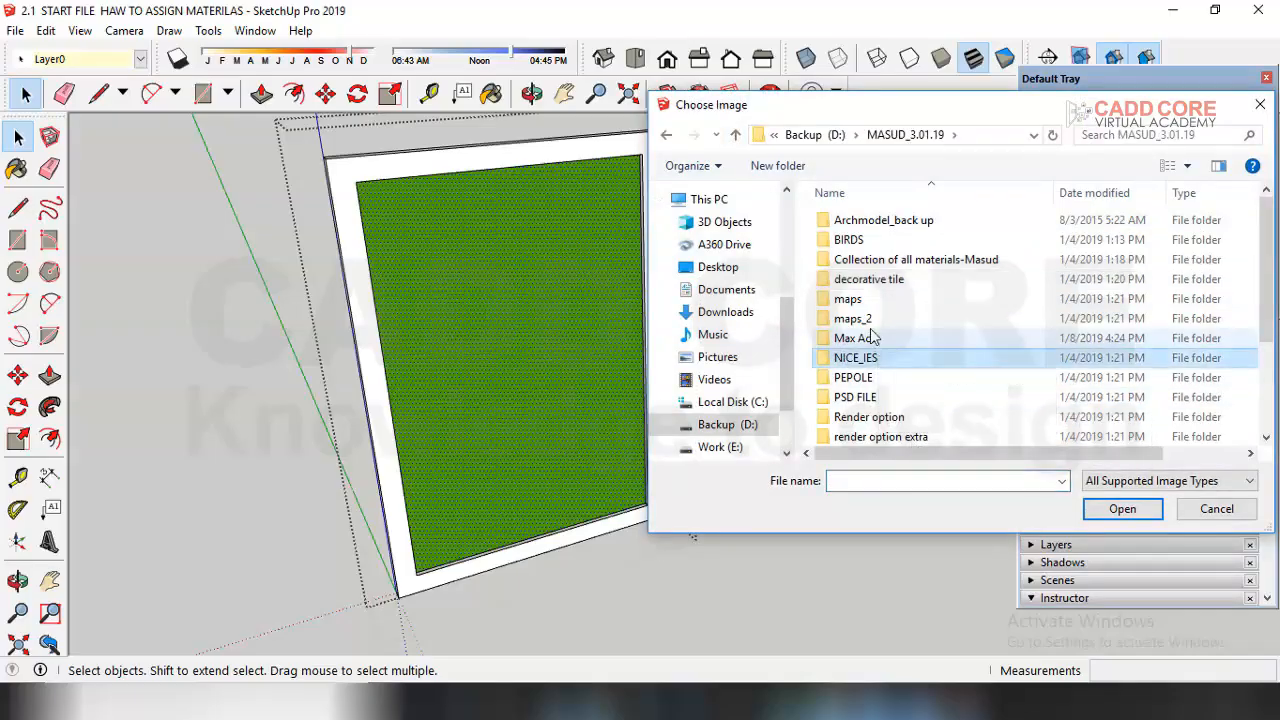
pyautogui.doubleClick(906, 318)
pyautogui.doubleClick(906, 319)
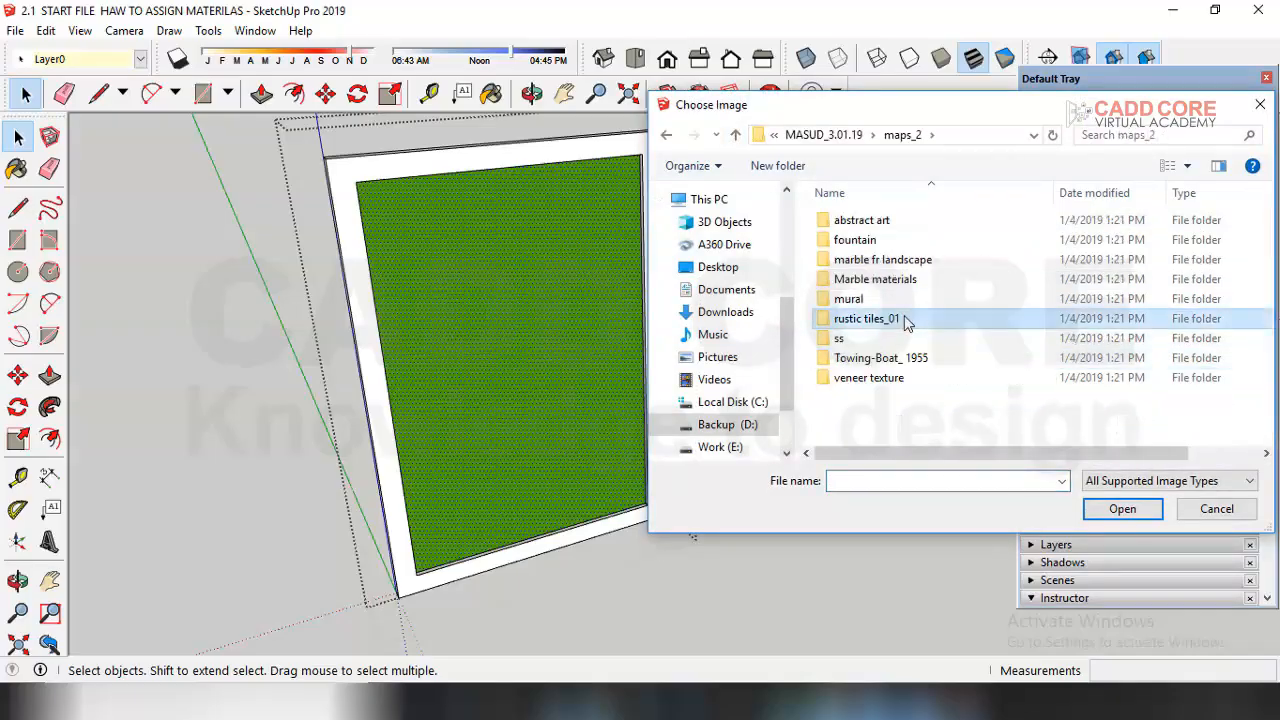
pyautogui.click(736, 135)
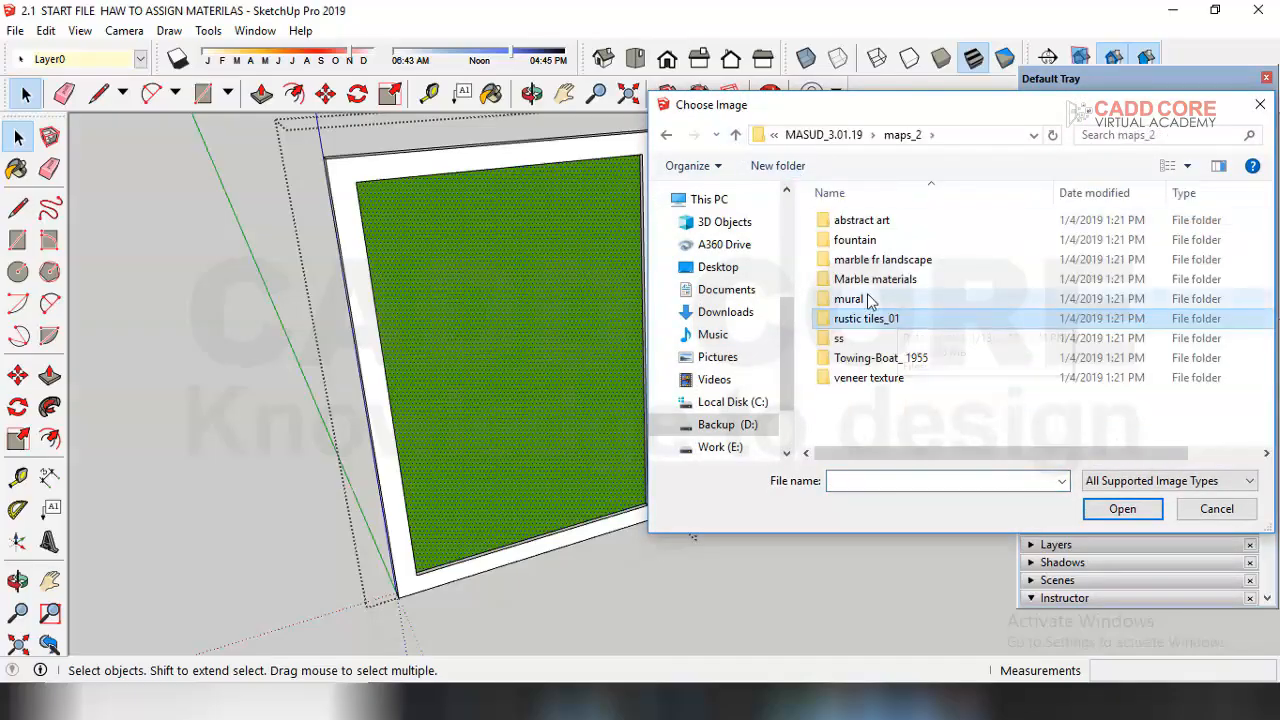
pyautogui.doubleClick(867, 293)
pyautogui.scroll(-5, 960, 330)
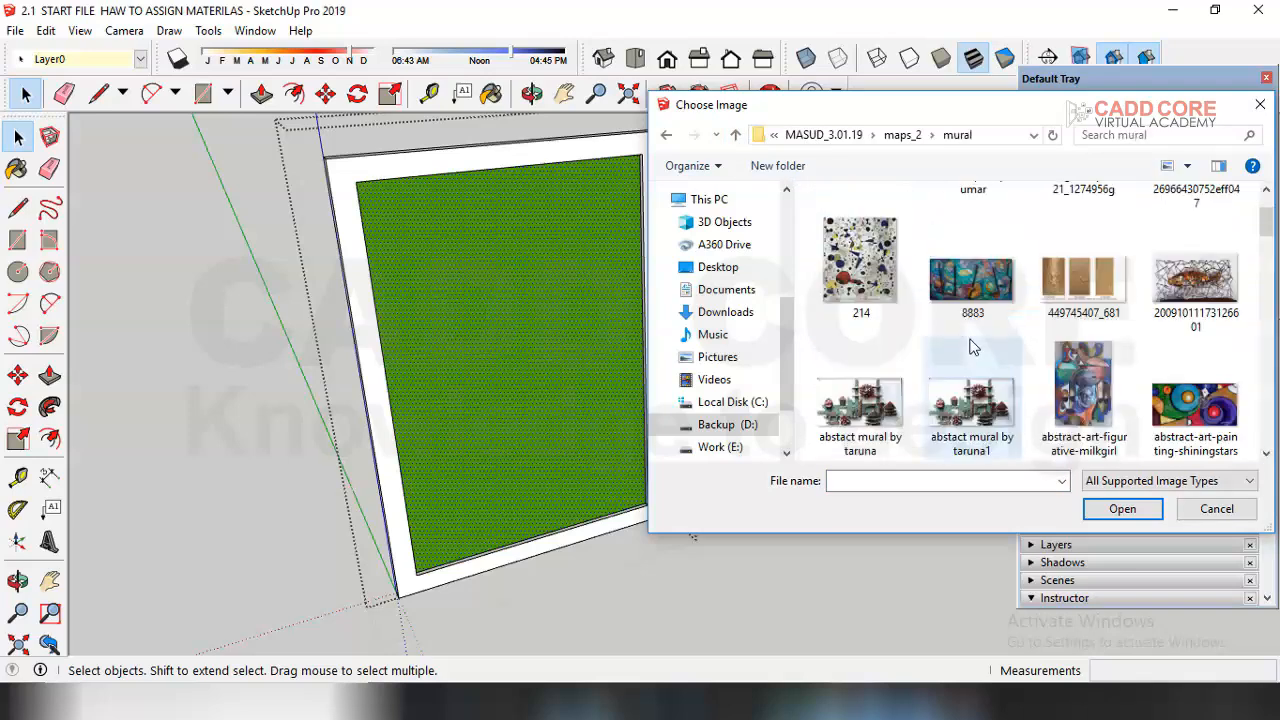
pyautogui.scroll(-6, 1003, 398)
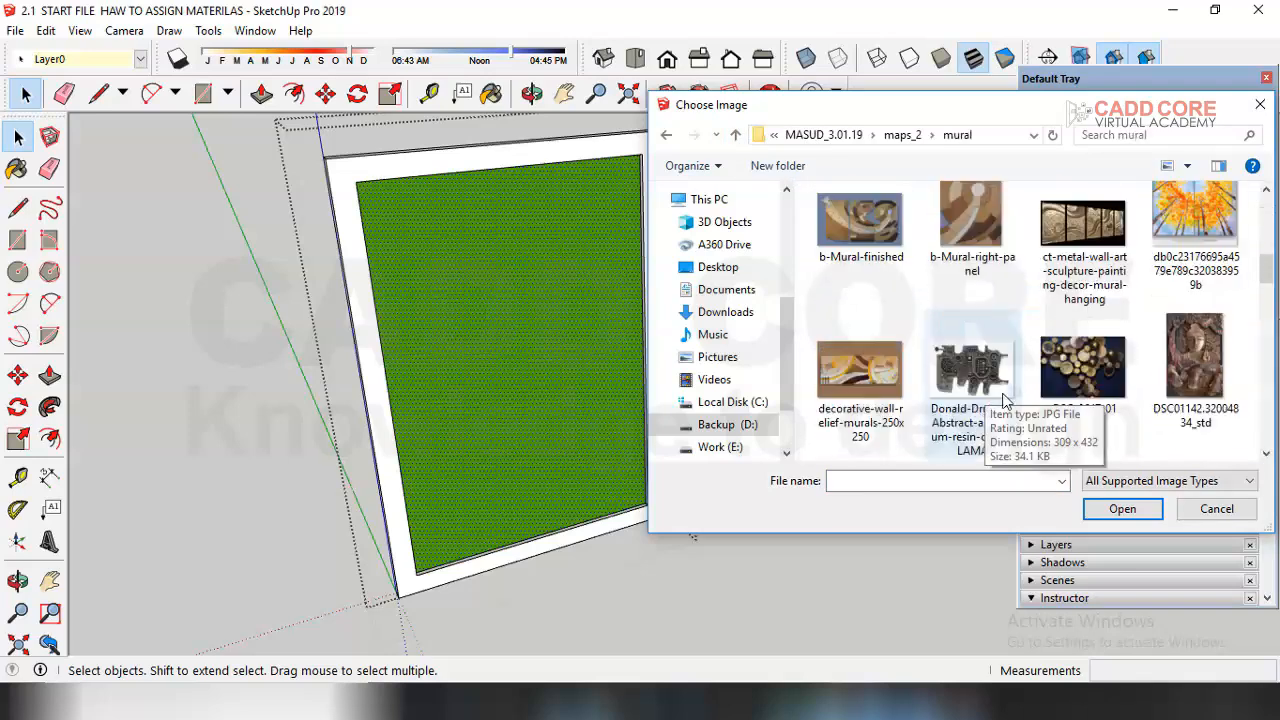
pyautogui.scroll(-3, 995, 400)
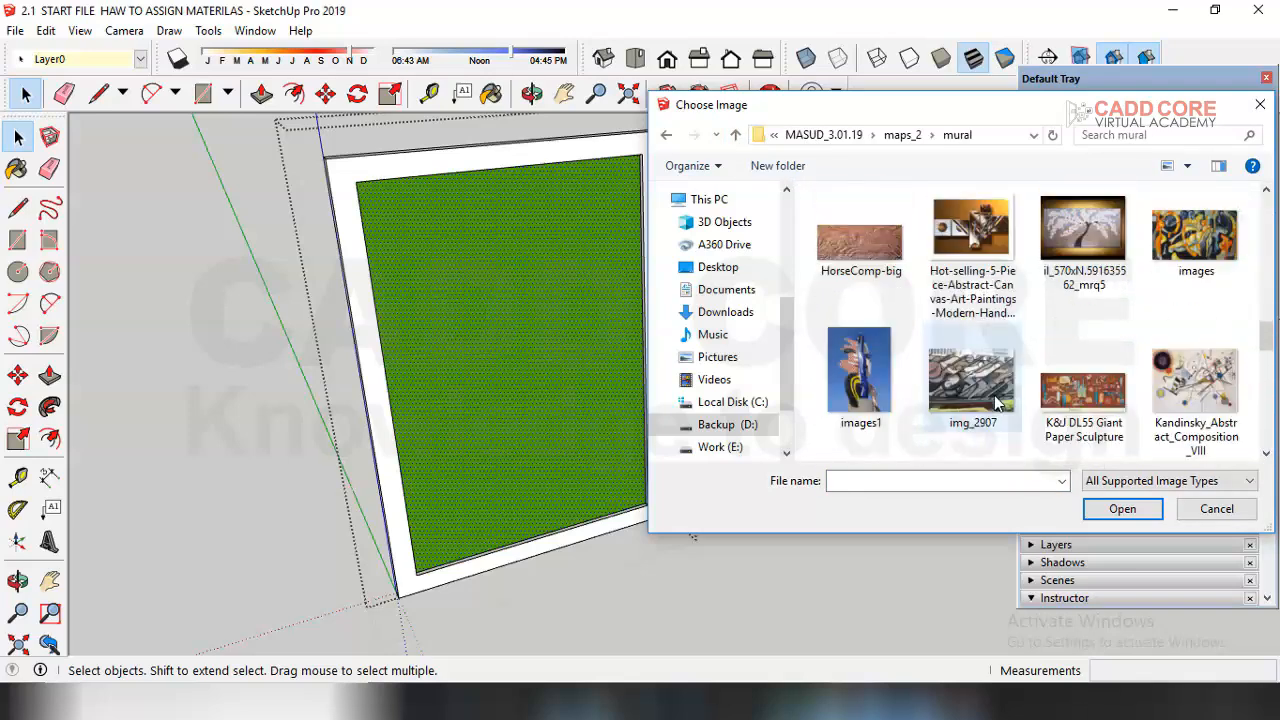
pyautogui.scroll(2, 990, 402)
pyautogui.scroll(5, 990, 402)
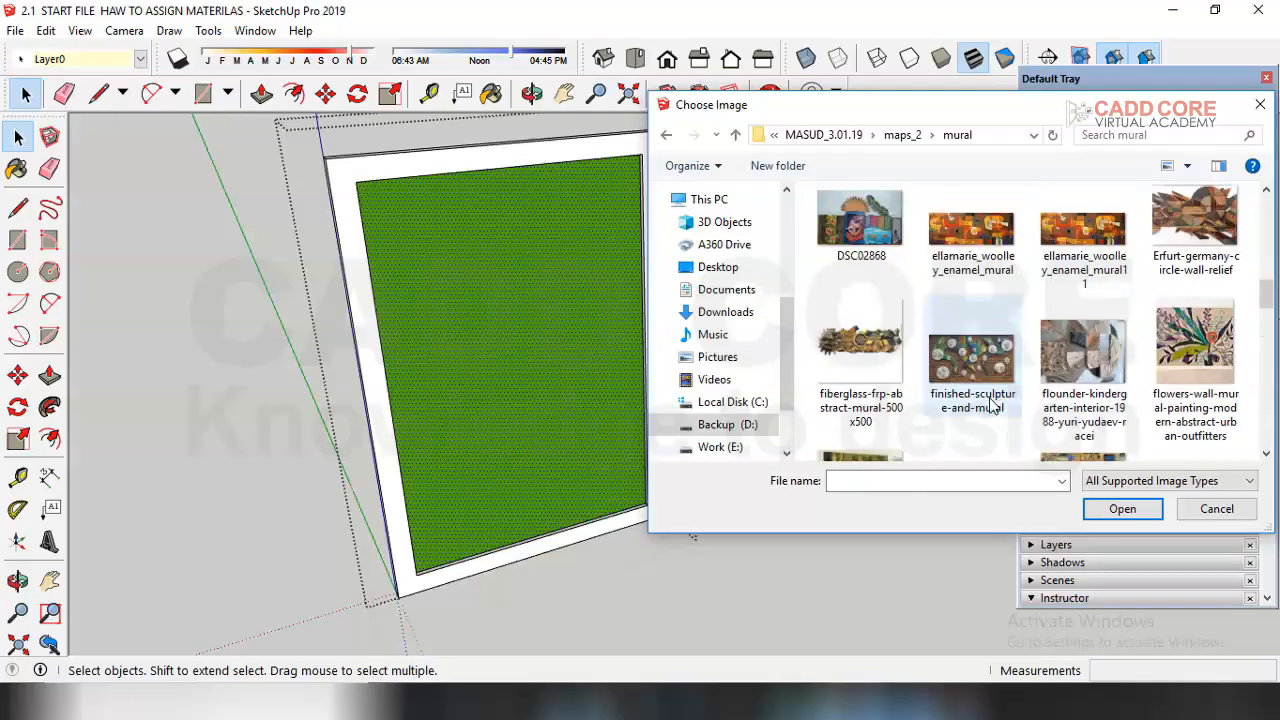
pyautogui.scroll(5, 990, 402)
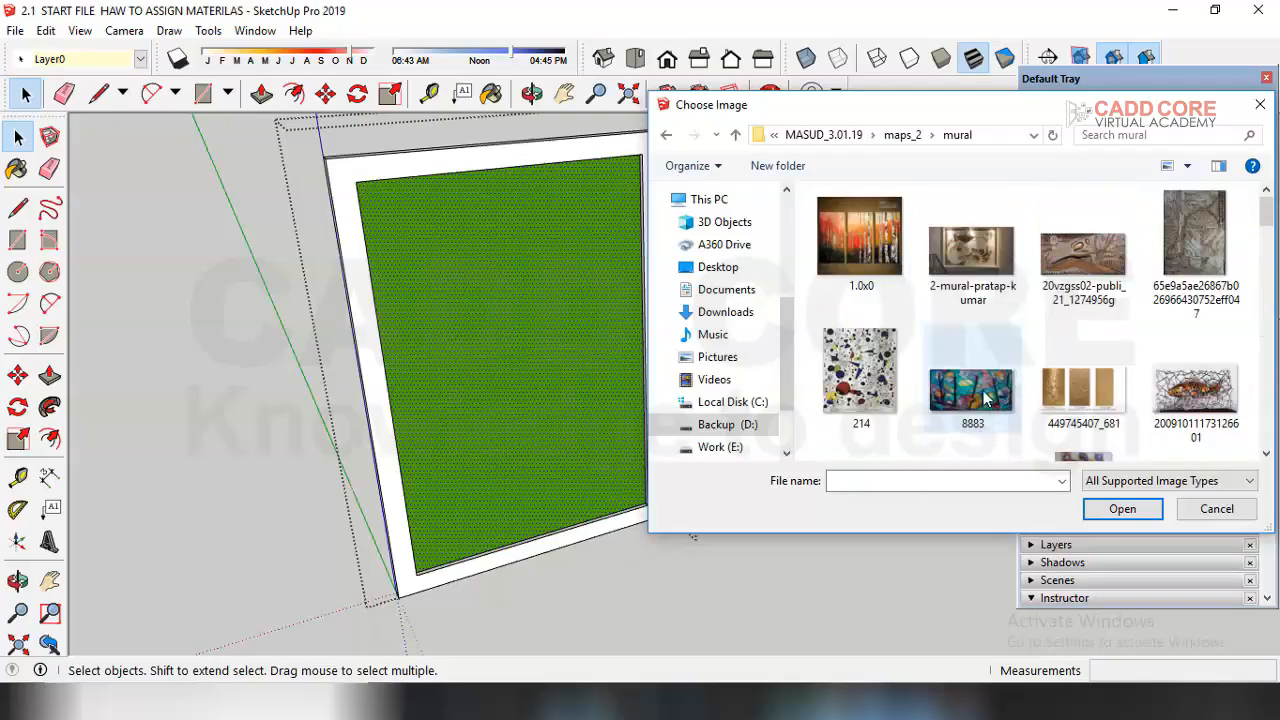
pyautogui.click(737, 135)
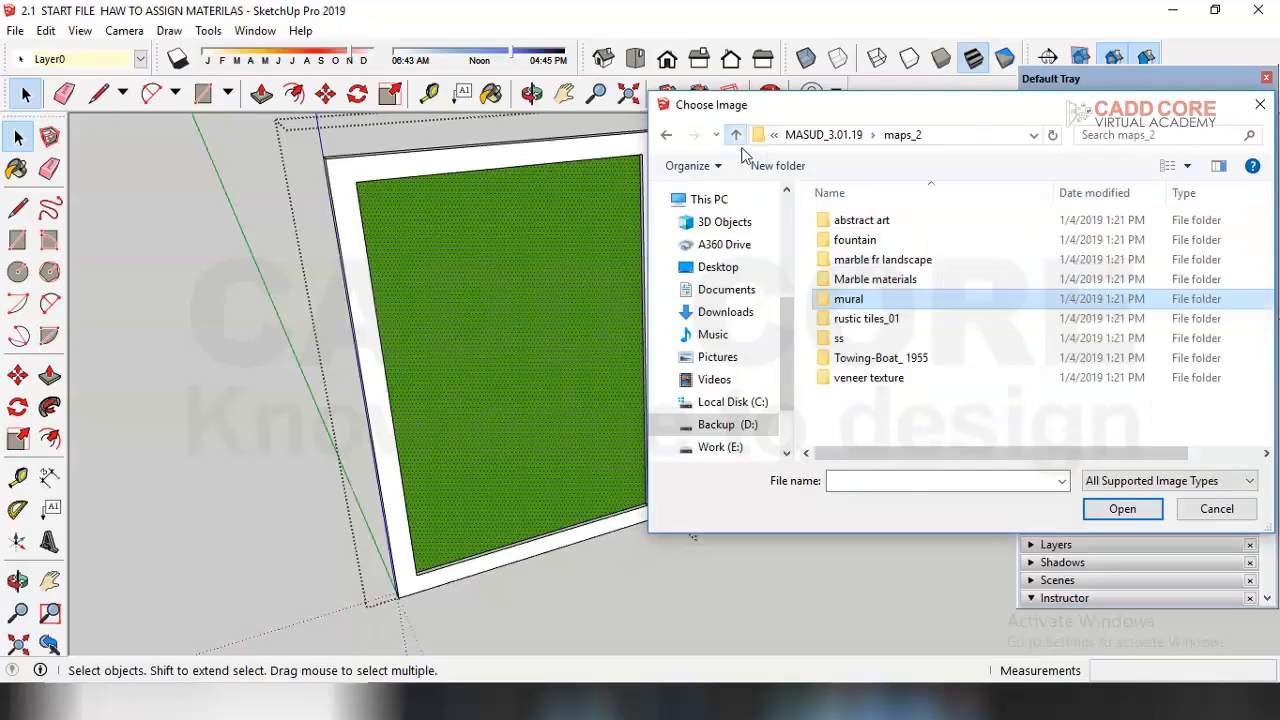
pyautogui.doubleClick(858, 222)
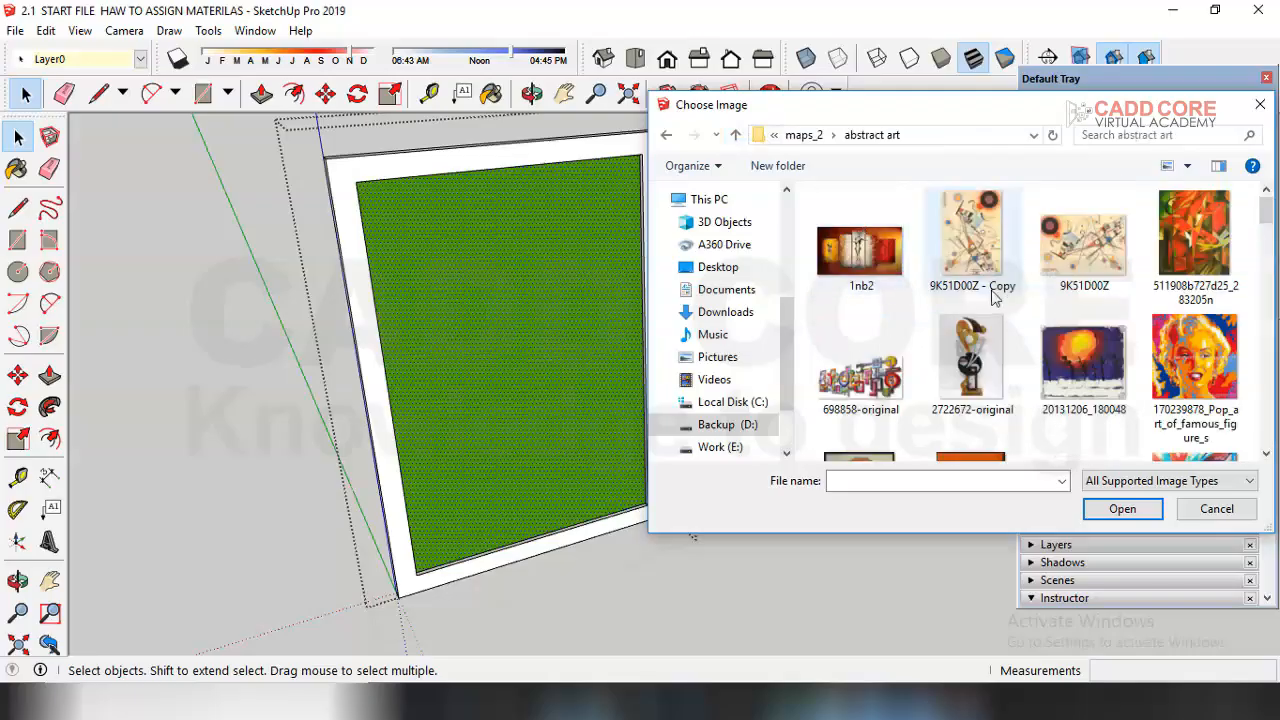
pyautogui.scroll(-3, 990, 318)
pyautogui.scroll(-8, 1008, 392)
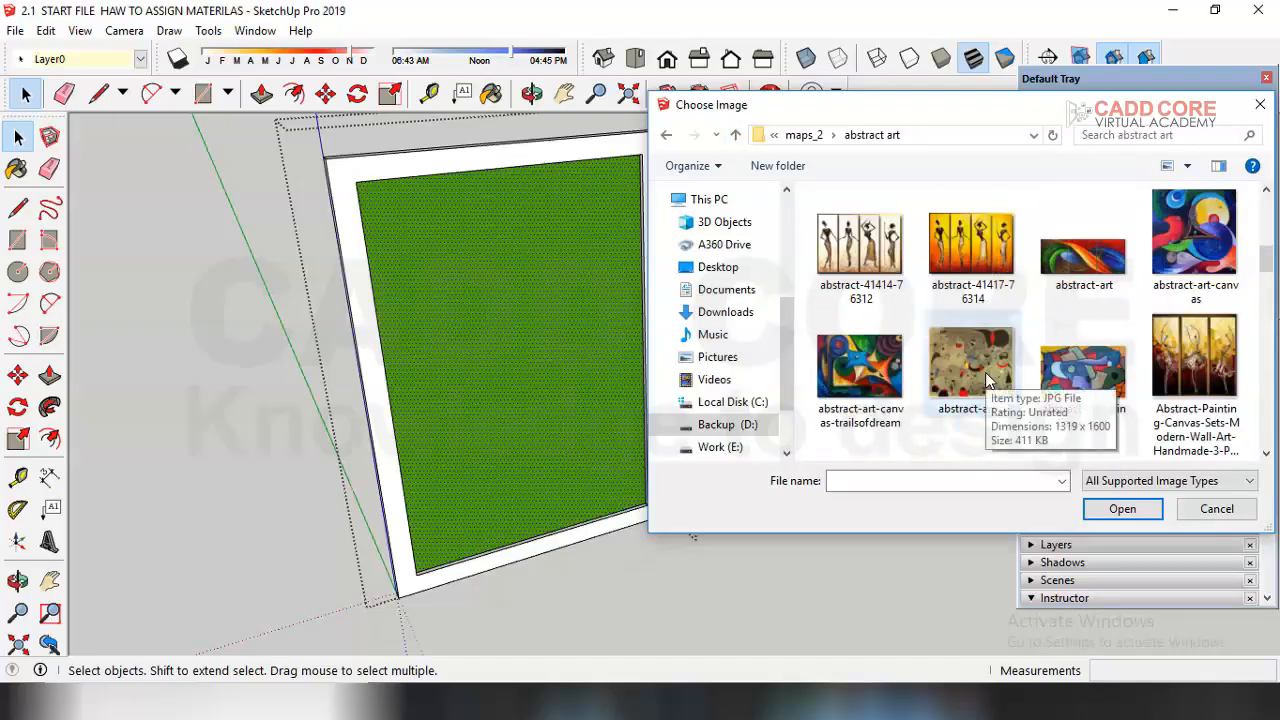
pyautogui.scroll(-3, 988, 380)
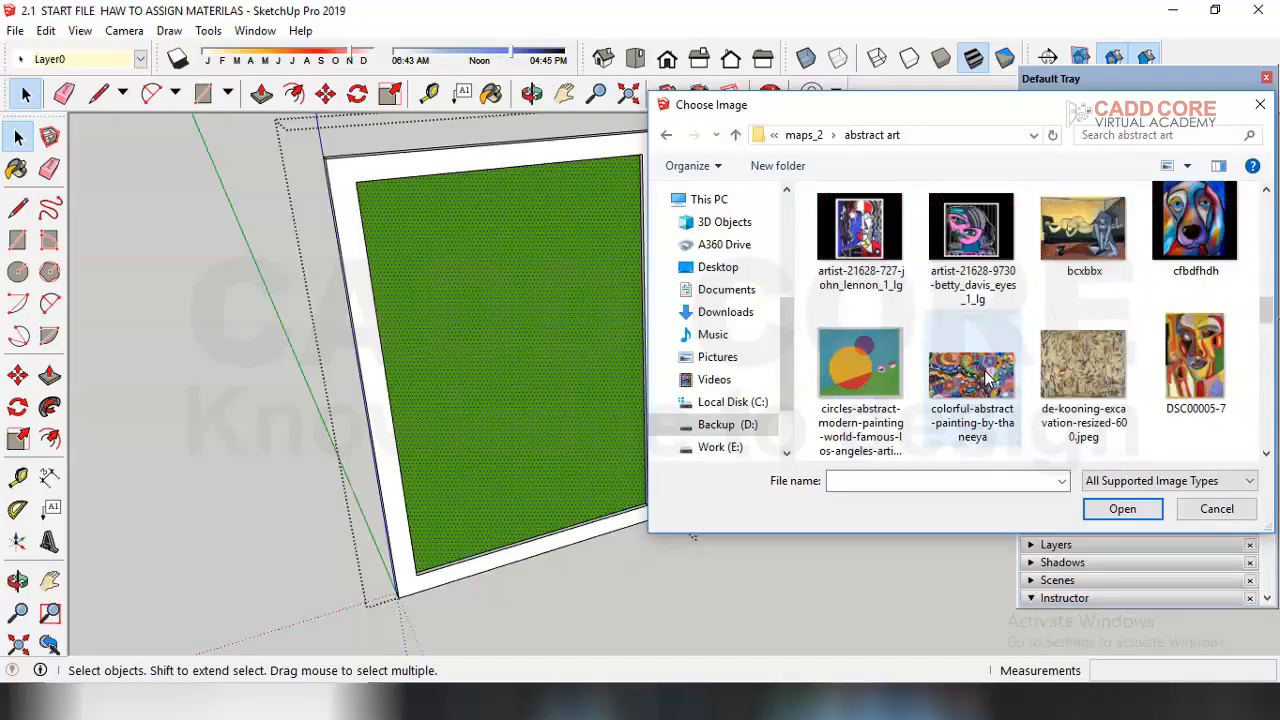
pyautogui.scroll(-3, 988, 378)
pyautogui.scroll(-3, 978, 380)
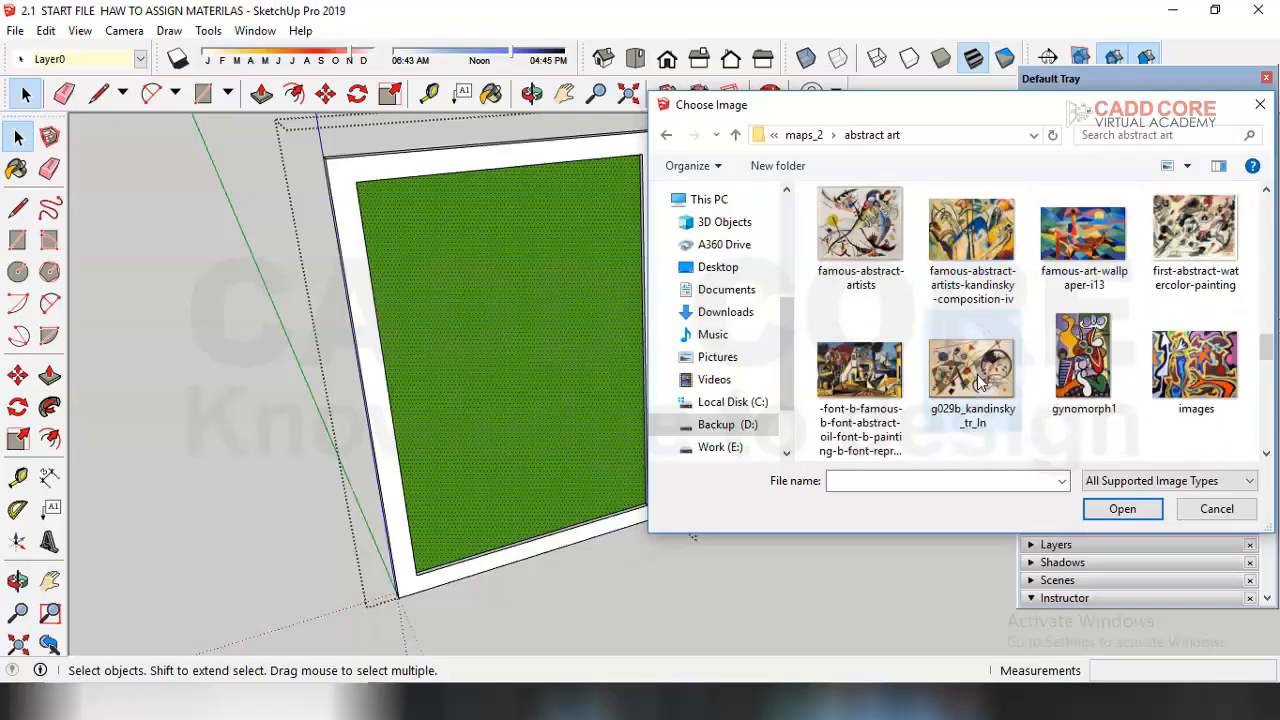
pyautogui.scroll(4, 995, 365)
pyautogui.scroll(8, 997, 360)
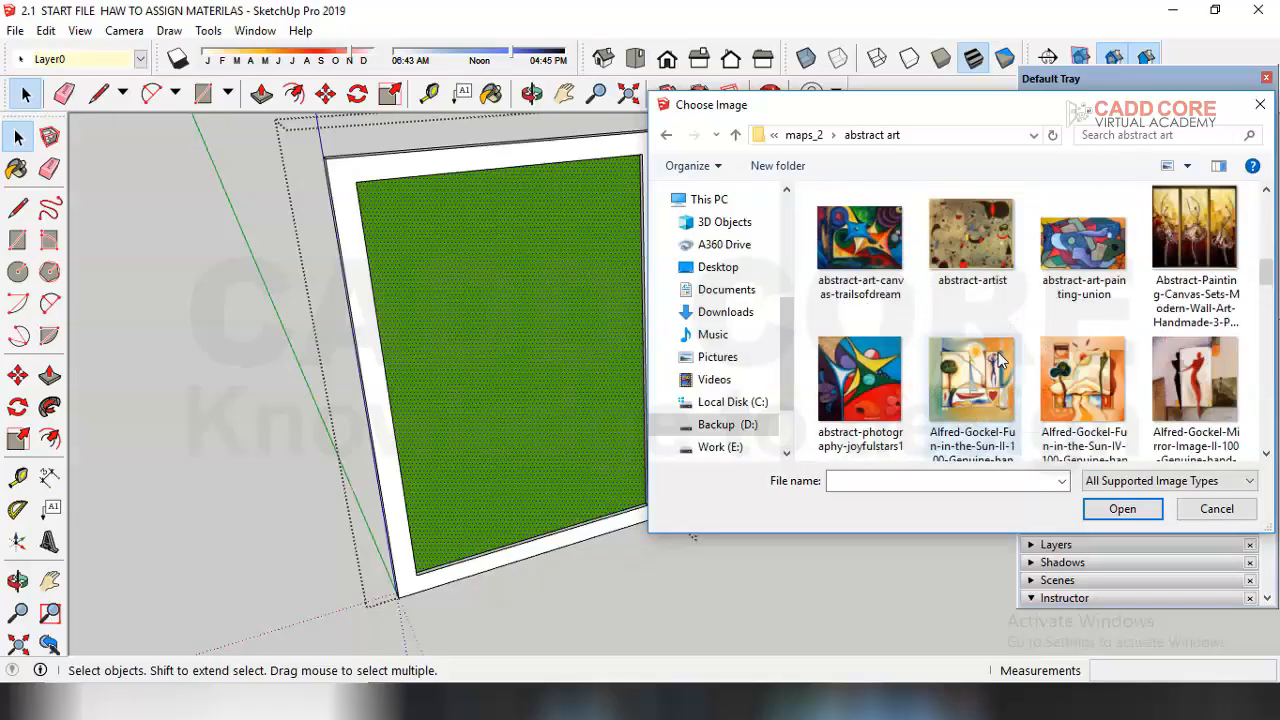
pyautogui.scroll(3, 1000, 360)
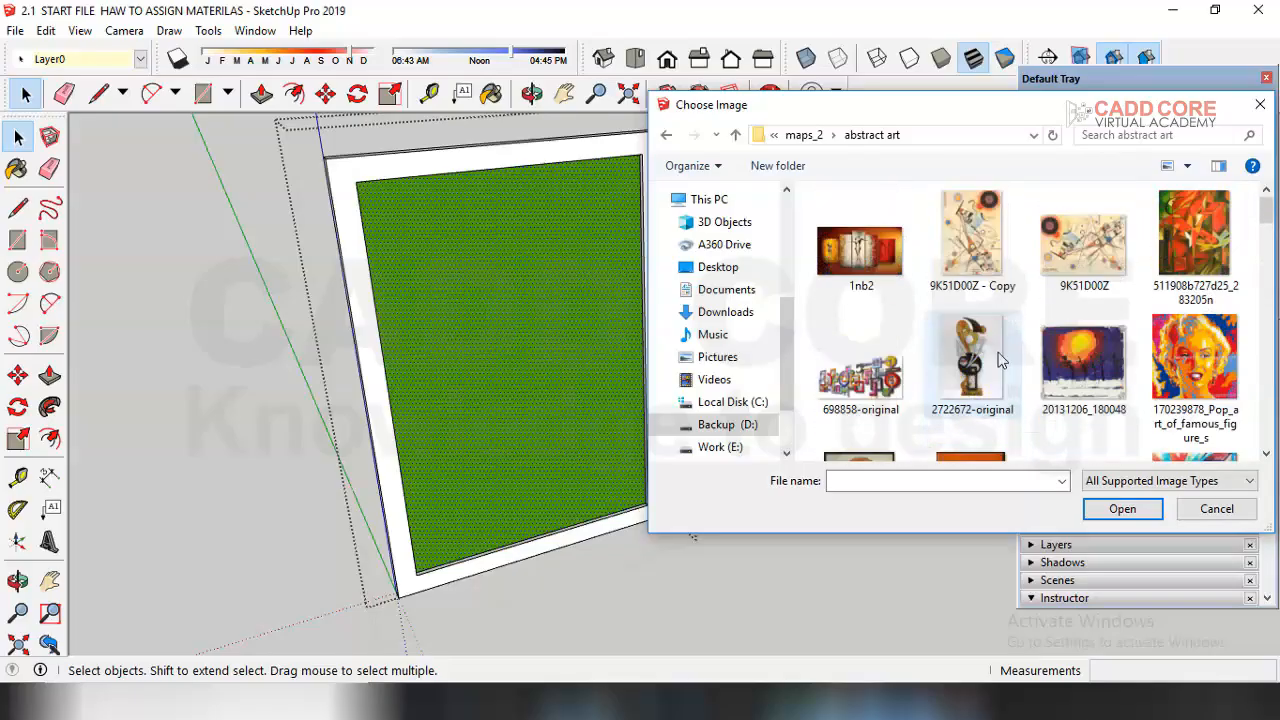
pyautogui.click(975, 245)
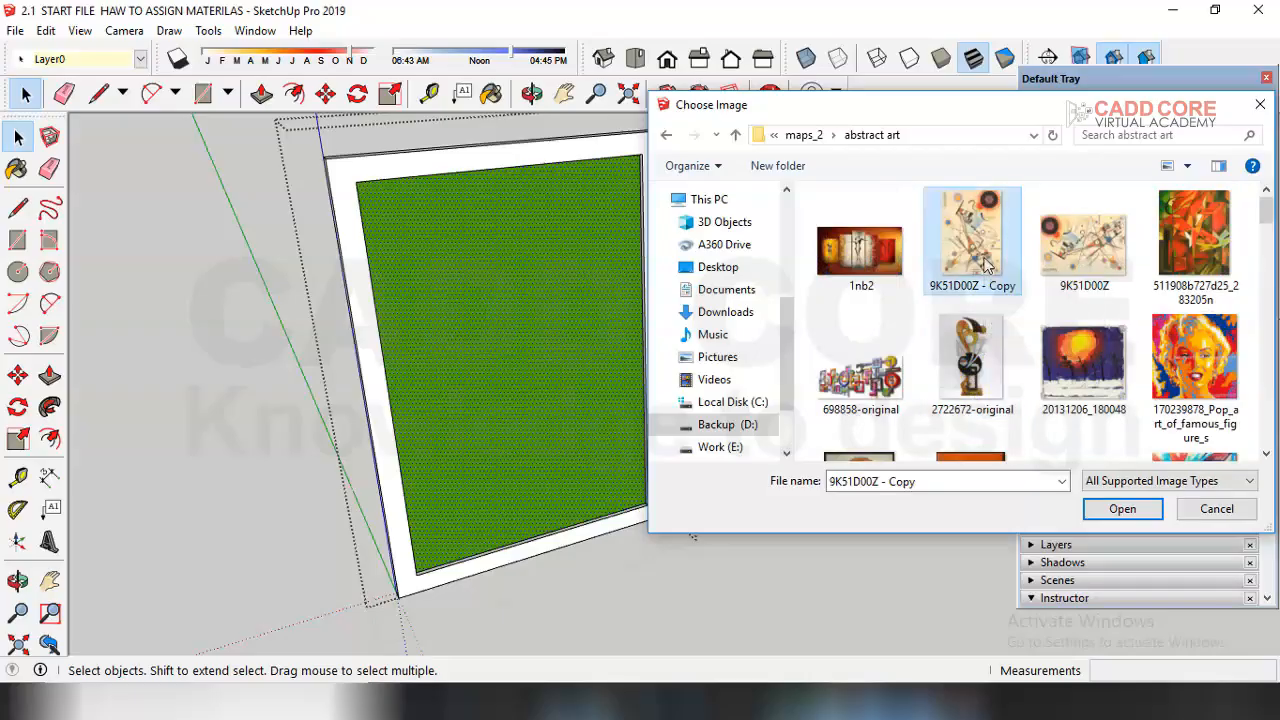
pyautogui.click(1116, 508)
# Step: Replace the panel material's texture image with 170239878_Pop_art_of_famous_figure_s
pyautogui.moveTo(660, 437); pyautogui.dragTo(578, 402, button='middle')
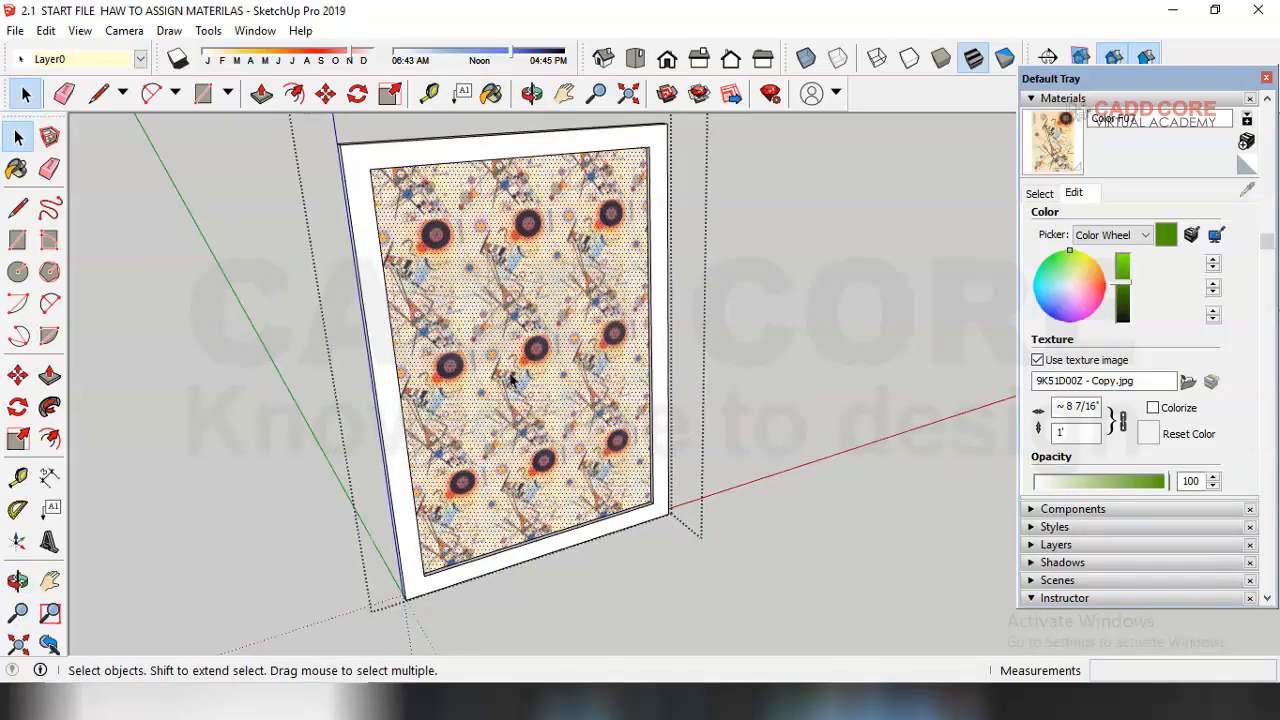
pyautogui.moveTo(777, 380); pyautogui.dragTo(558, 428, button='middle')
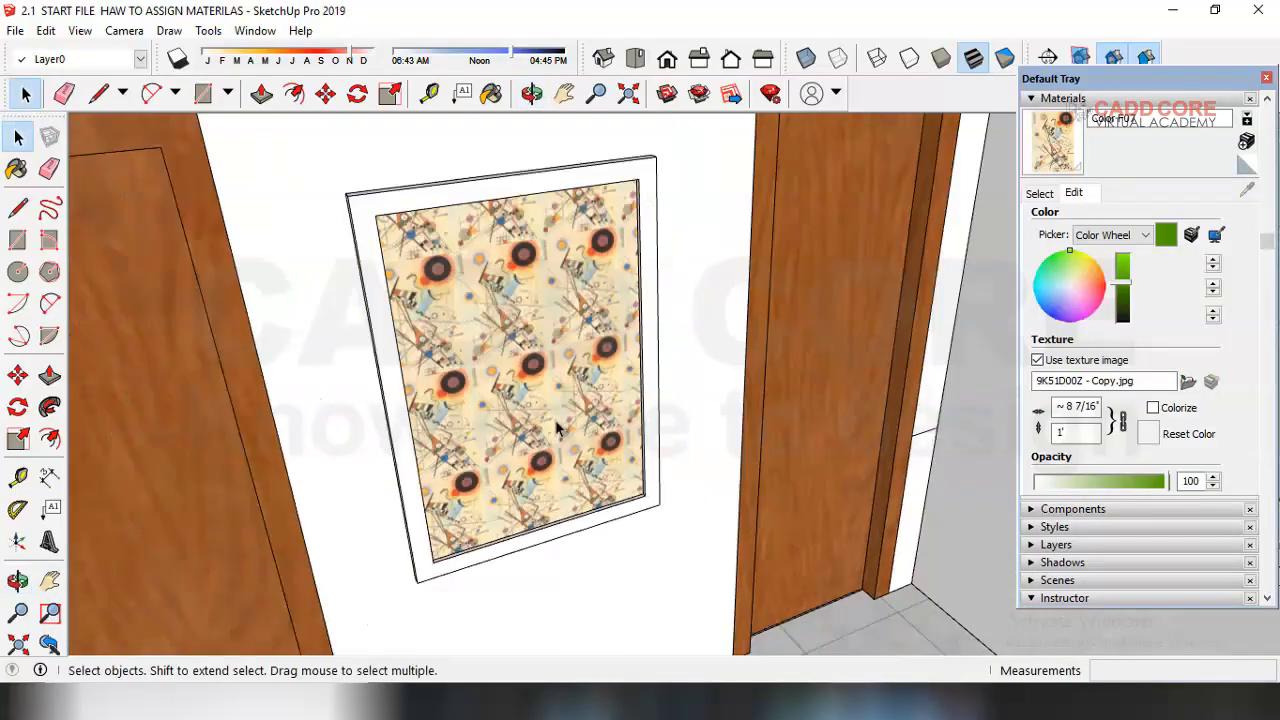
pyautogui.scroll(1, 545, 422)
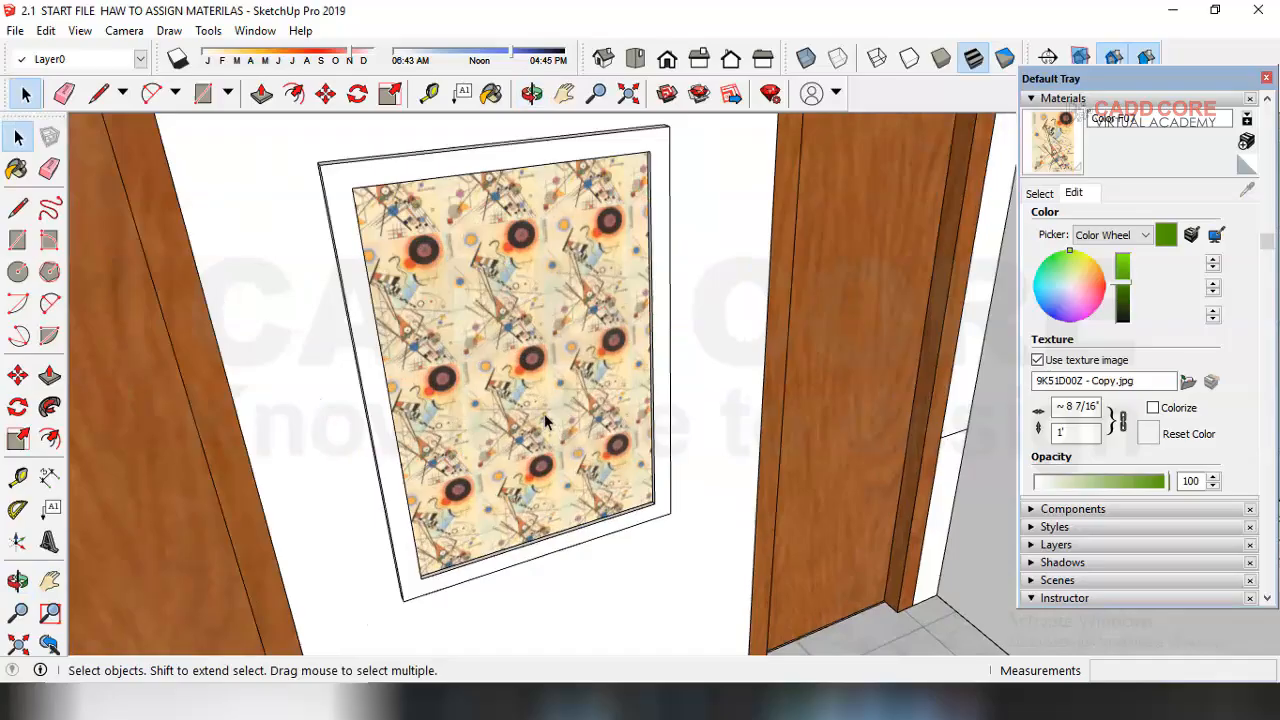
pyautogui.doubleClick(529, 316)
pyautogui.click(513, 283)
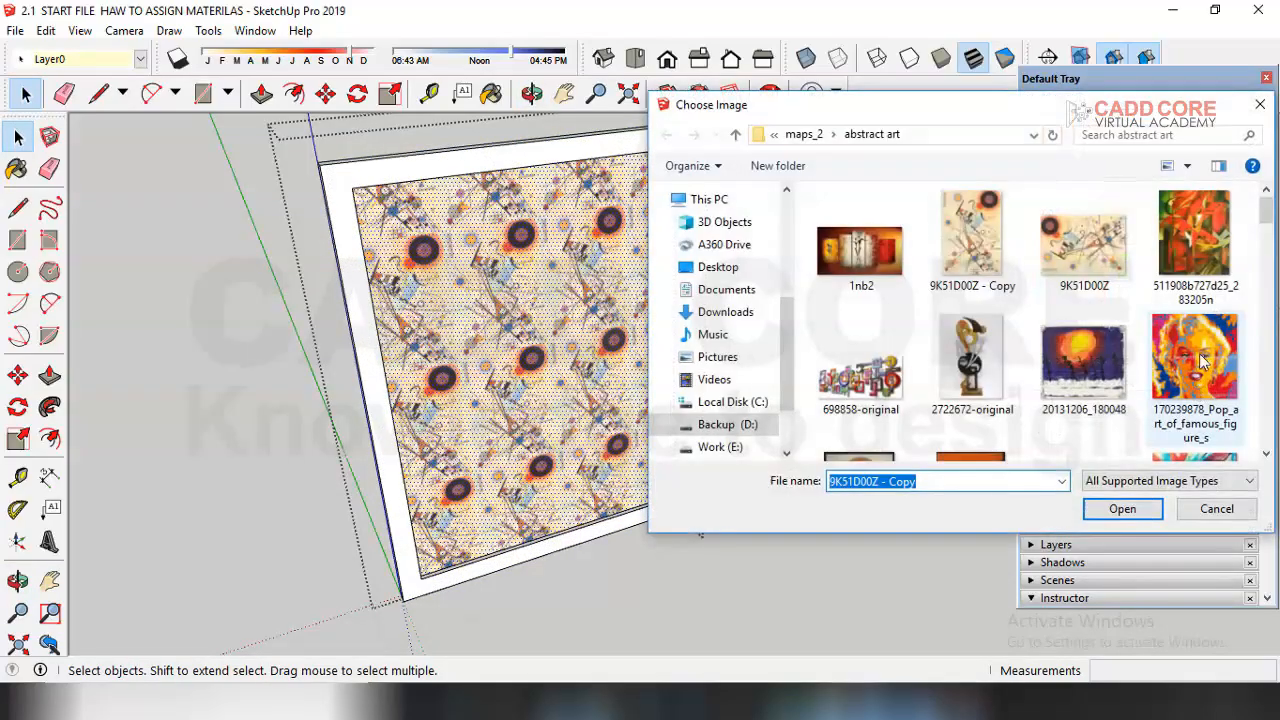
pyautogui.click(1203, 365)
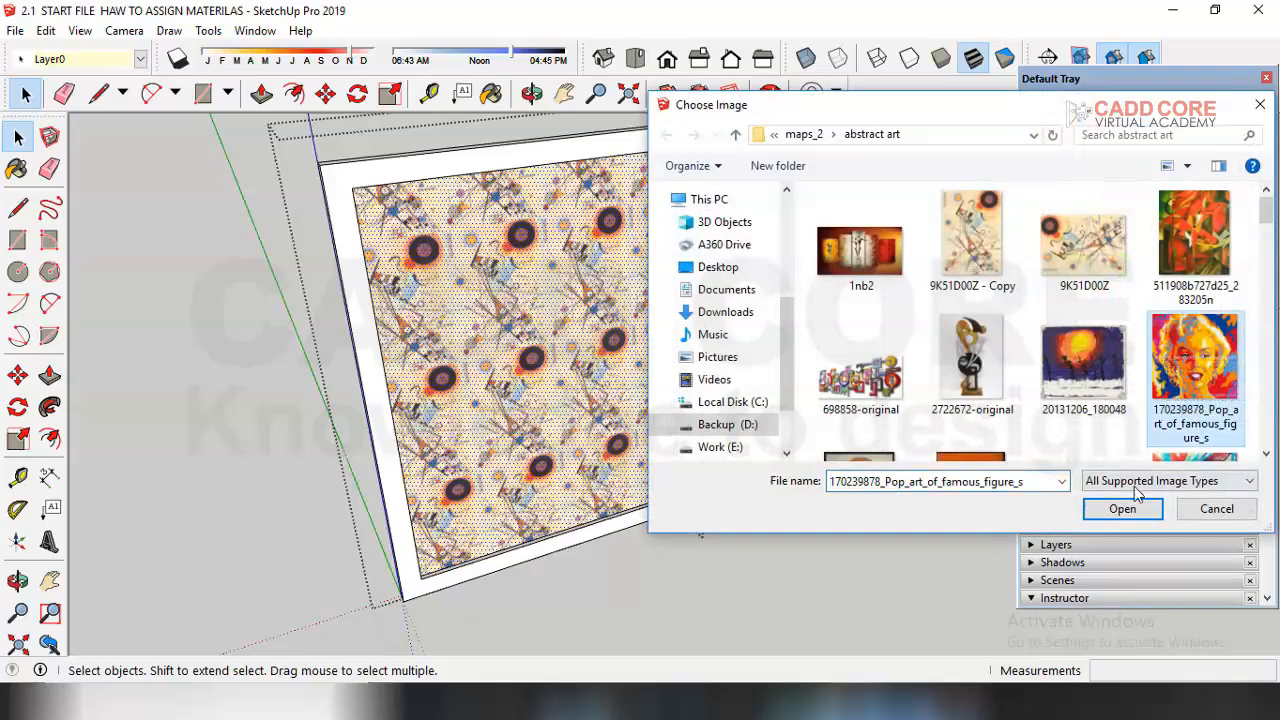
pyautogui.click(1122, 509)
# Step: Set the texture's width to 40
pyautogui.moveTo(607, 409)
pyautogui.mouseDown(button='middle')
pyautogui.moveTo(545, 380)
pyautogui.moveTo(600, 416)
pyautogui.mouseUp(button='middle')
pyautogui.scroll(-3, 540, 438)
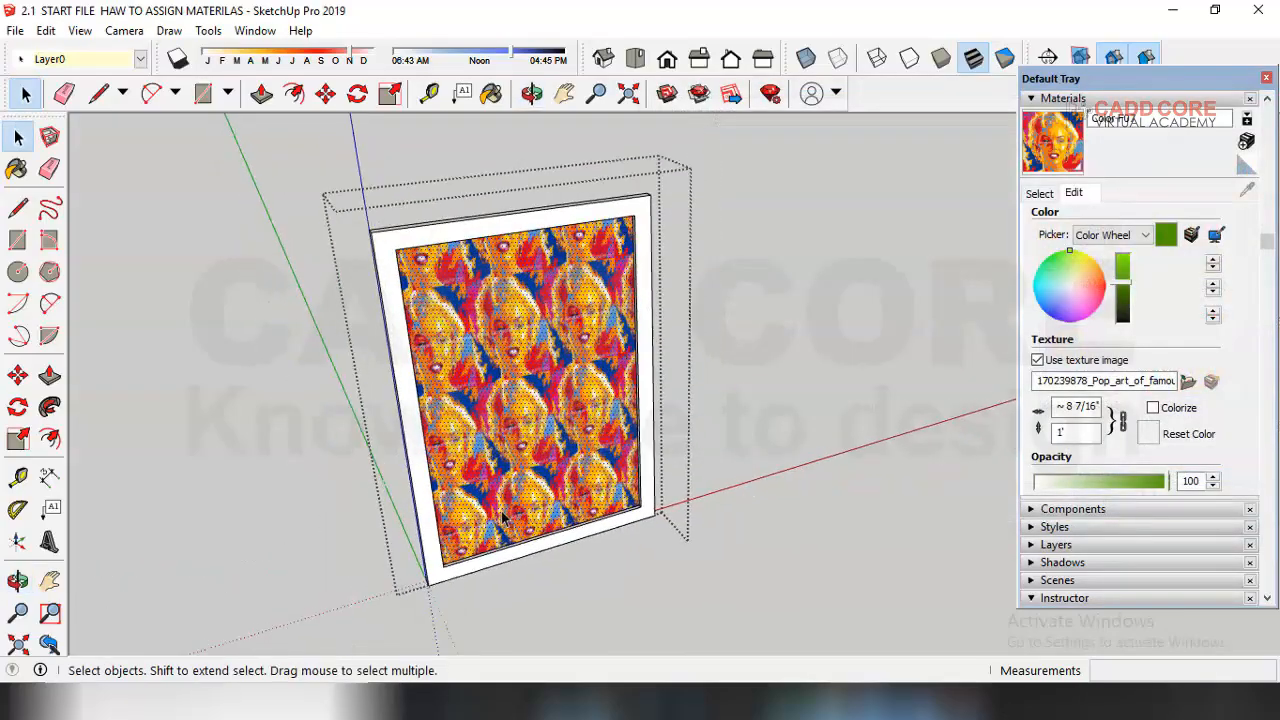
pyautogui.scroll(2, 513, 481)
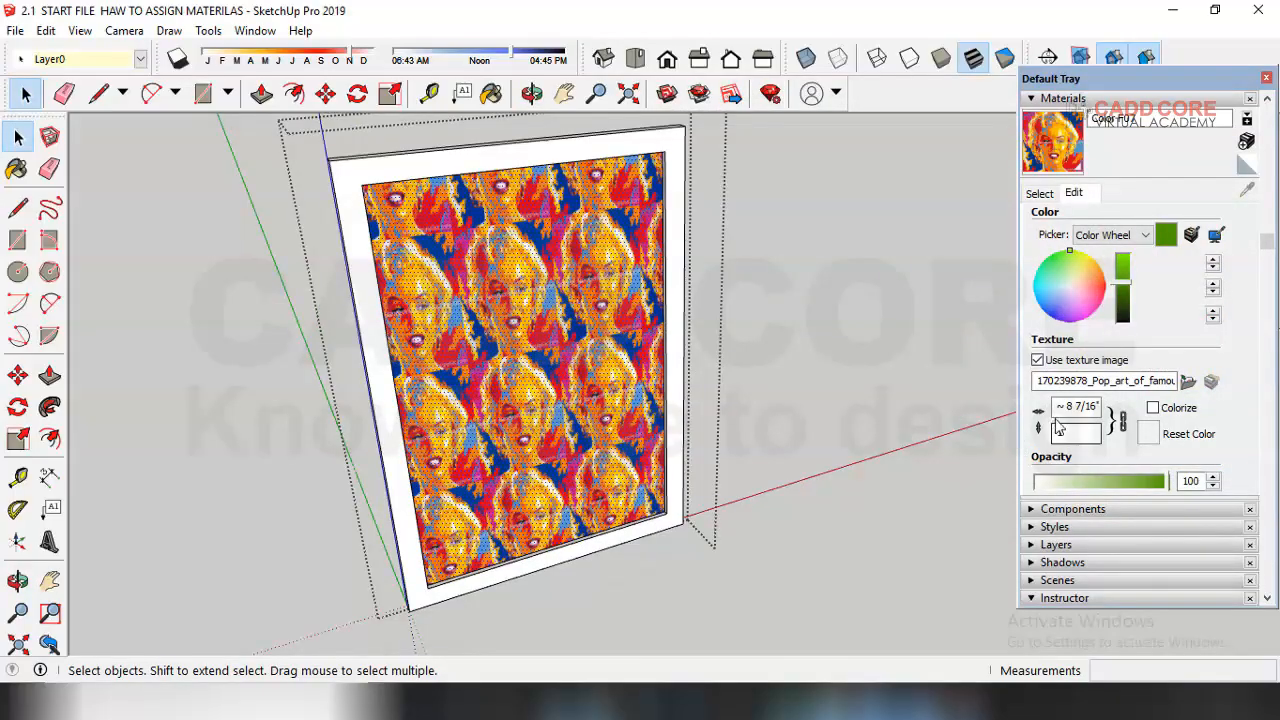
pyautogui.moveTo(1073, 409); pyautogui.dragTo(1126, 412)
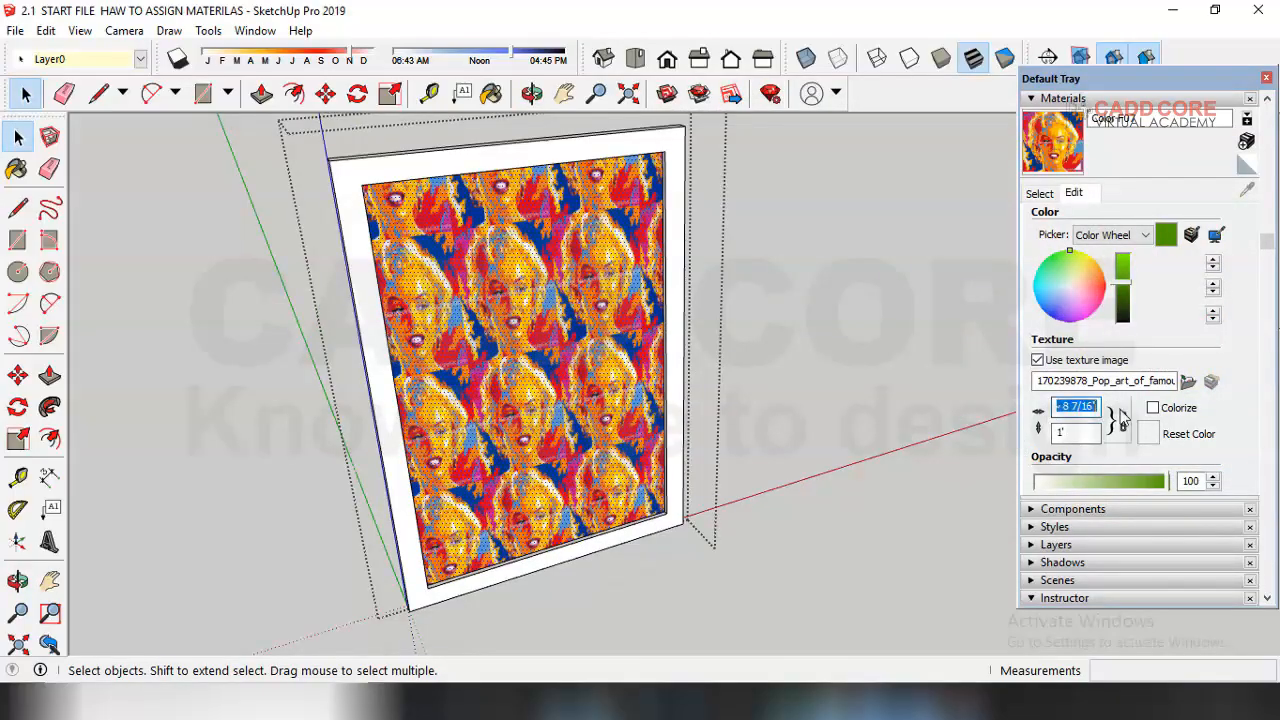
pyautogui.write('50')
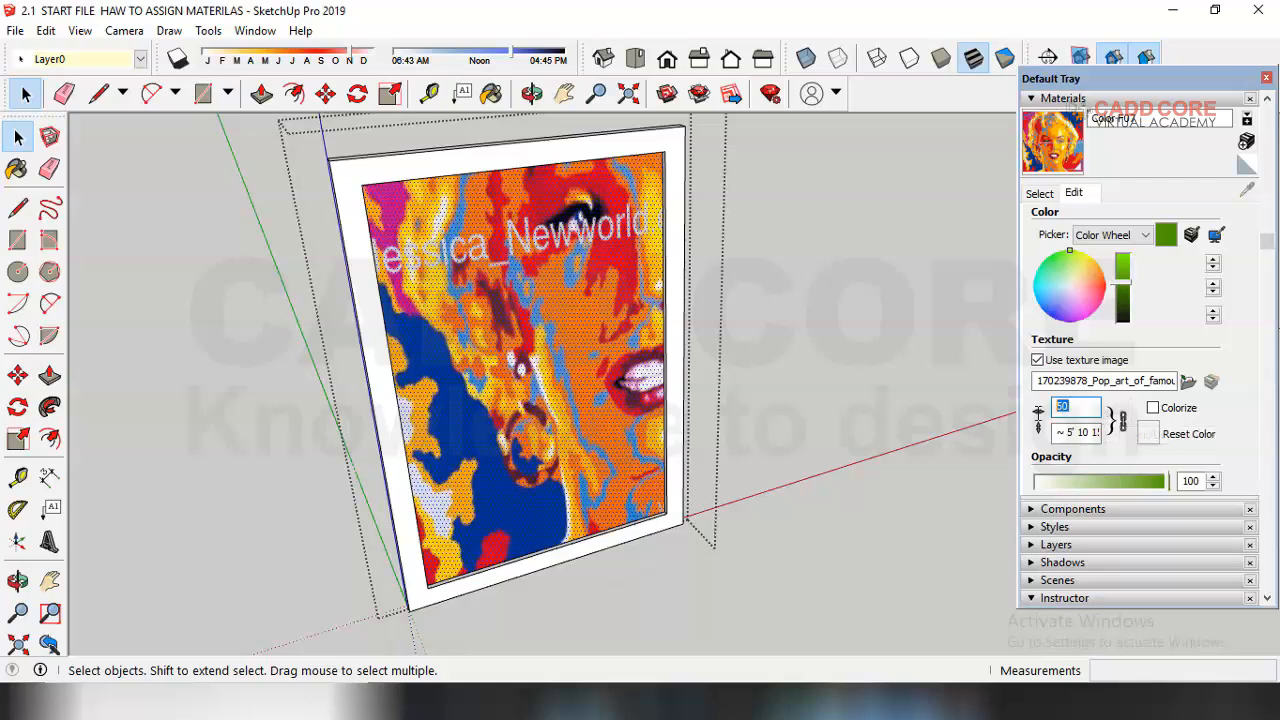
pyautogui.write('40')
pyautogui.press('Return')
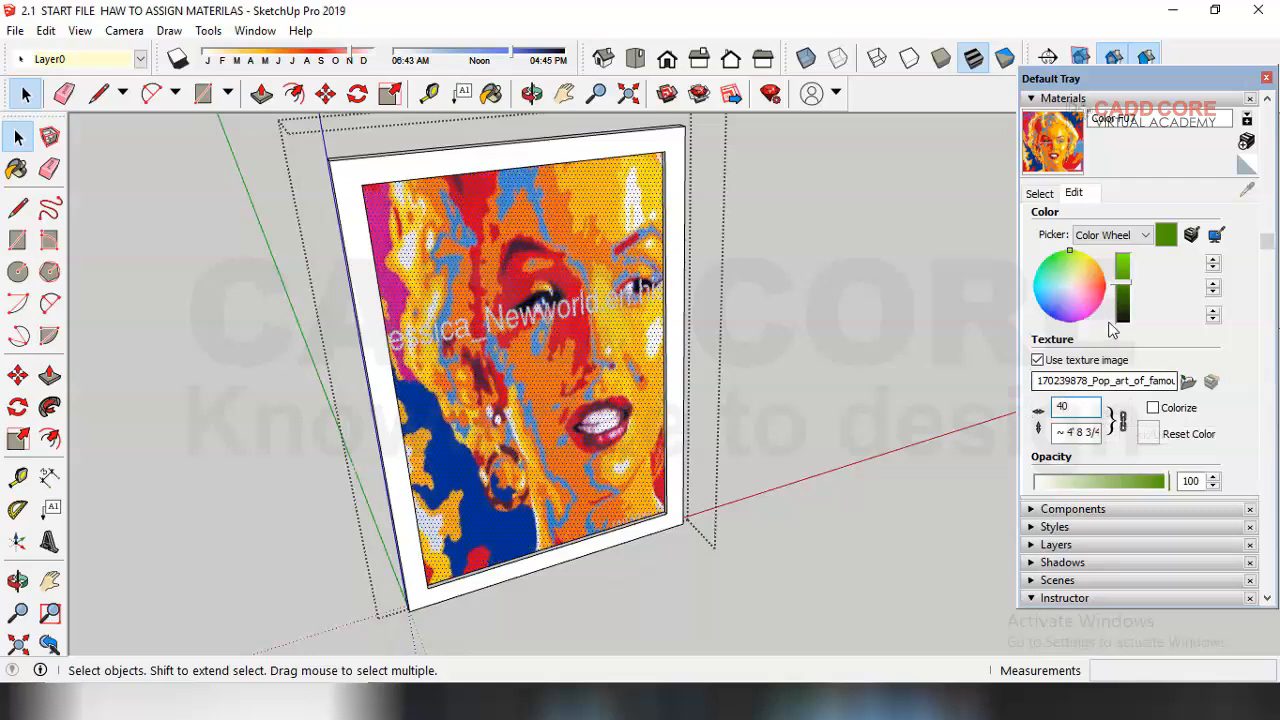
# Step: Set the texture's width to 20
pyautogui.write('30')
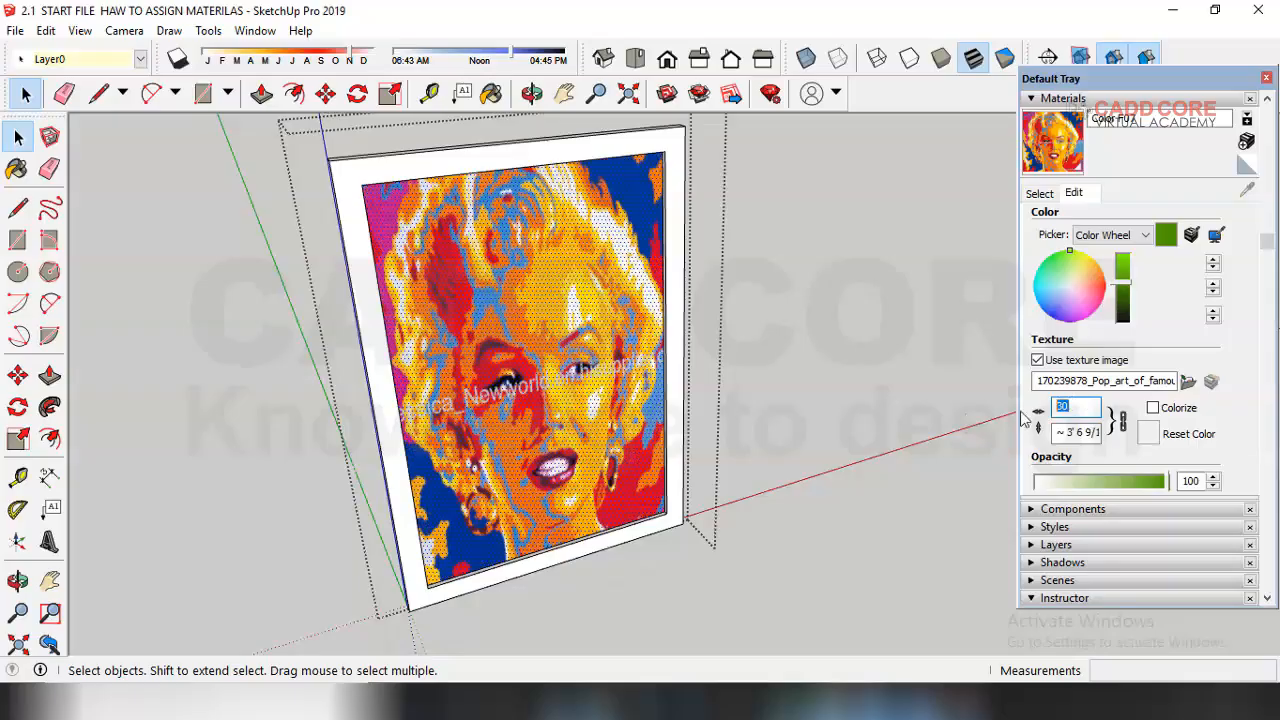
pyautogui.write('20')
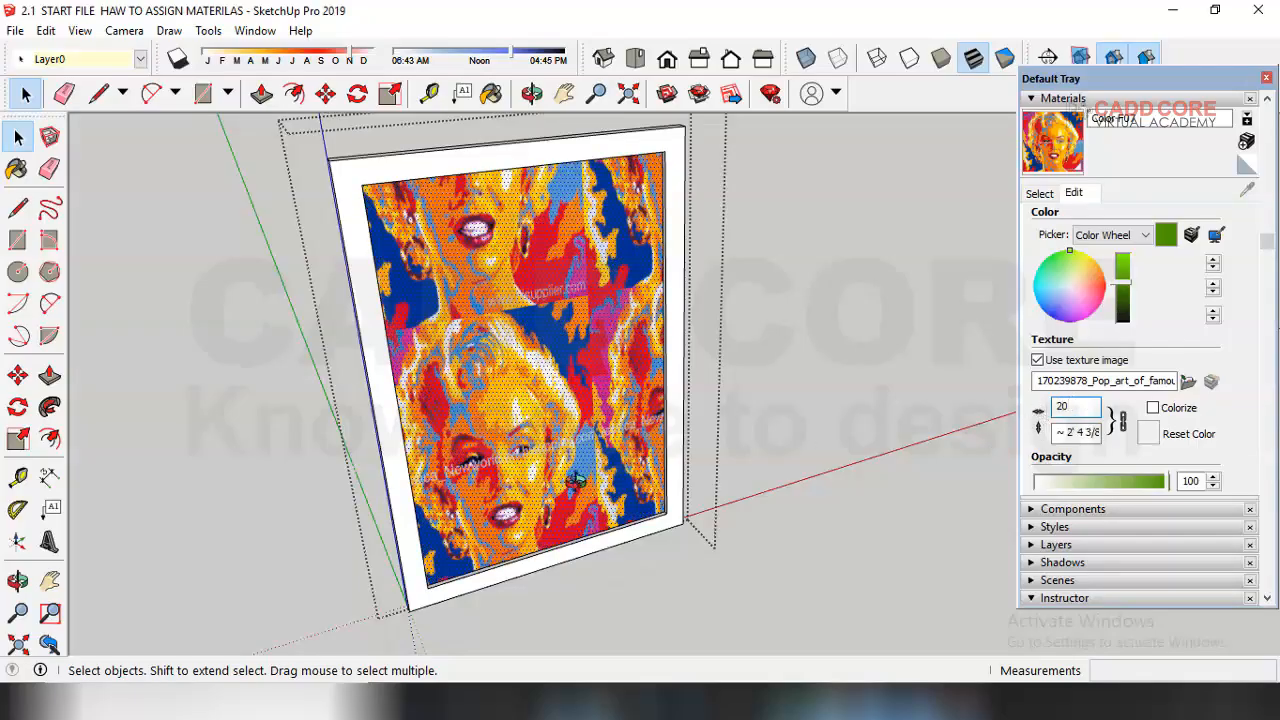
pyautogui.press('Return')
# Step: Set the panel texture's width to 30
pyautogui.moveTo(585, 490); pyautogui.dragTo(600, 480, button='middle')
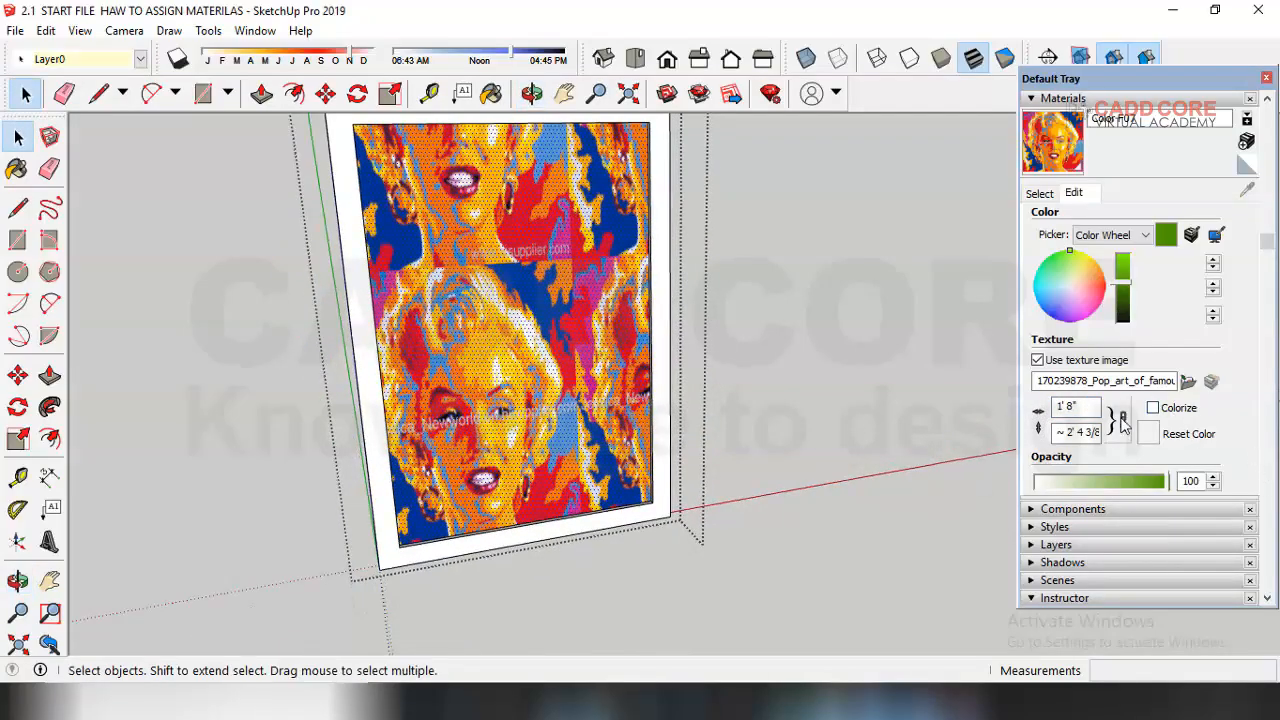
pyautogui.doubleClick(1066, 407)
pyautogui.write('30')
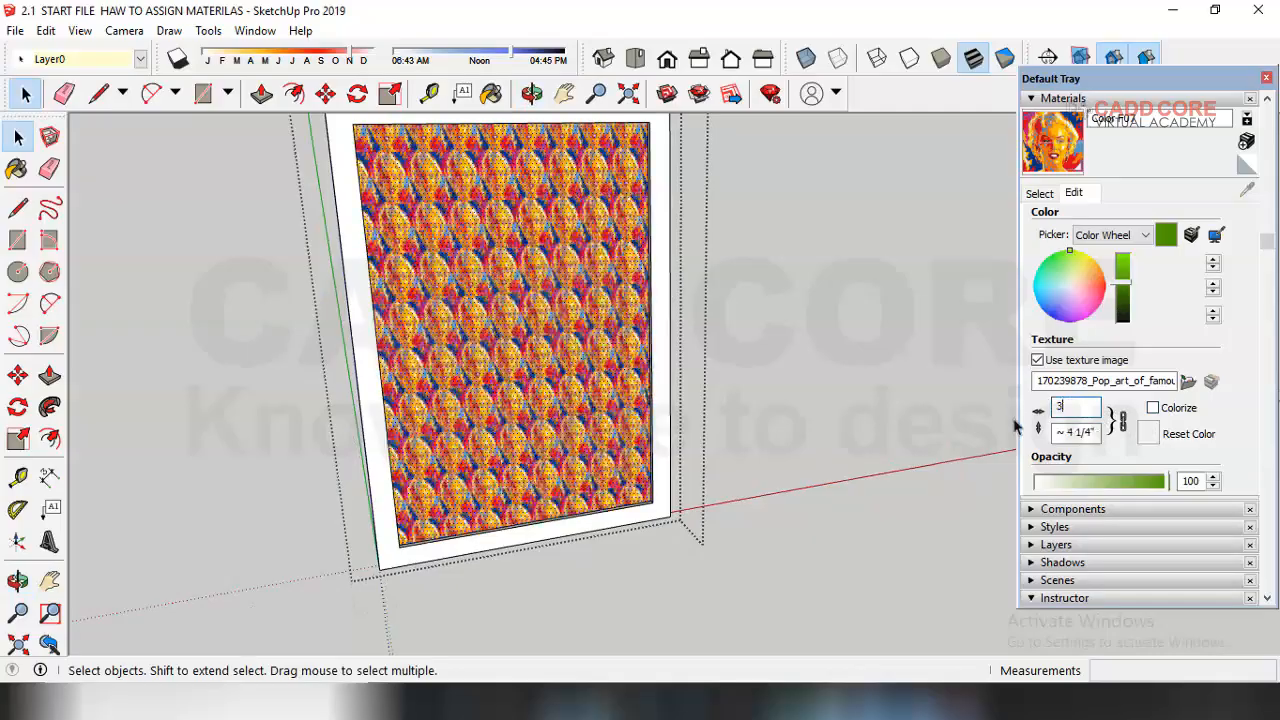
pyautogui.press('Return')
# Step: Open the frame group and reposition the pop-art texture on the panel face using Texture Position
pyautogui.moveTo(670, 425); pyautogui.dragTo(640, 425, button='middle')
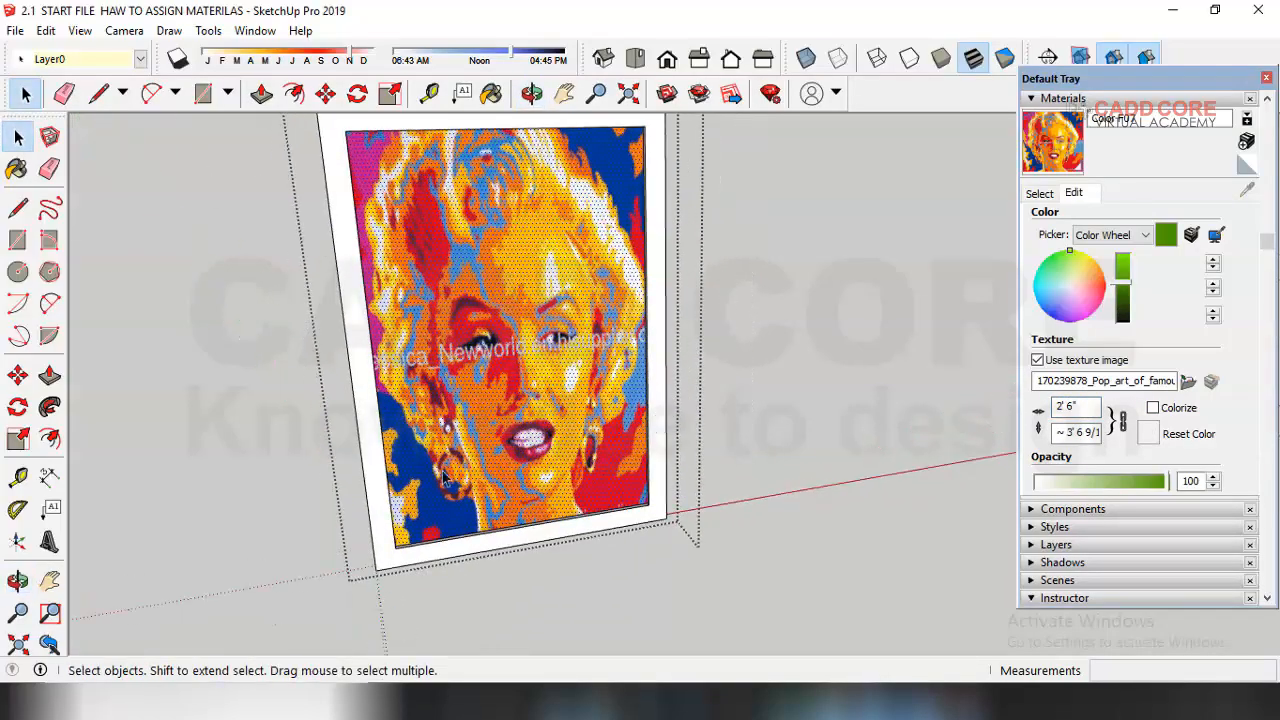
pyautogui.click(234, 328)
pyautogui.doubleClick(521, 302)
pyautogui.tripleClick(521, 302)
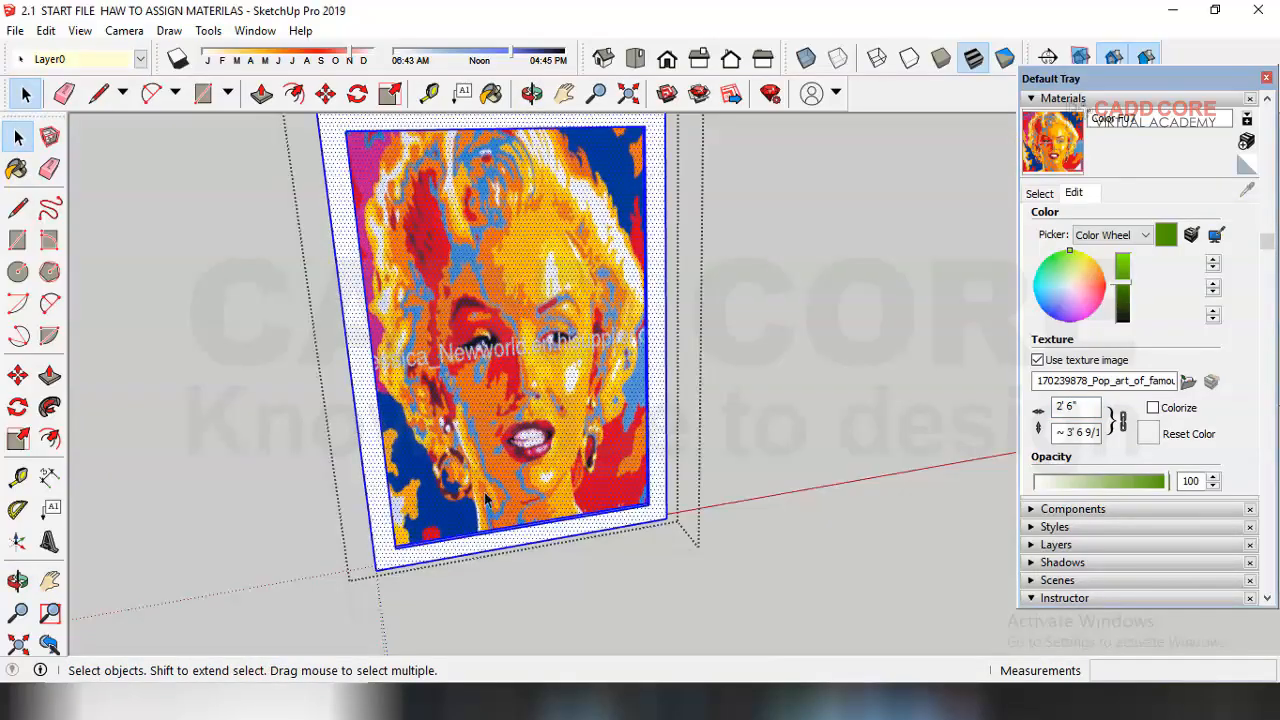
pyautogui.moveTo(476, 464); pyautogui.dragTo(514, 478, button='middle')
pyautogui.moveTo(650, 380); pyautogui.dragTo(547, 320, button='middle')
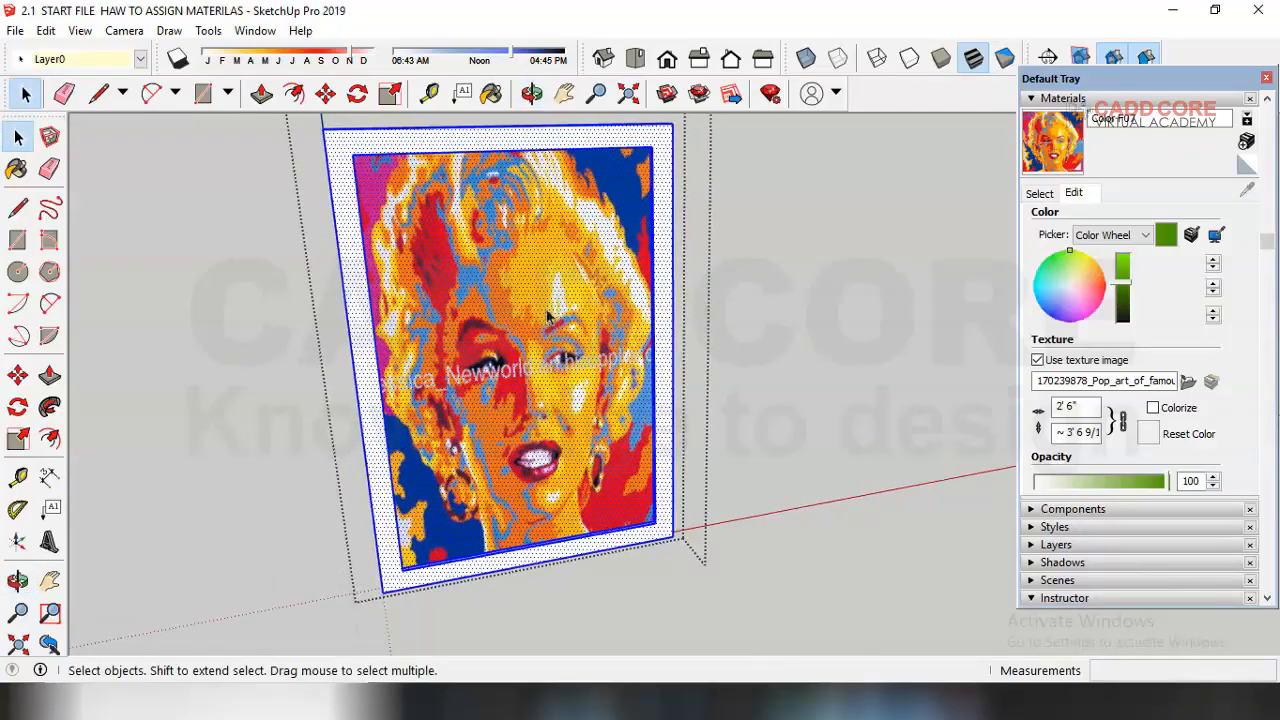
pyautogui.click(484, 285)
pyautogui.rightClick(493, 277)
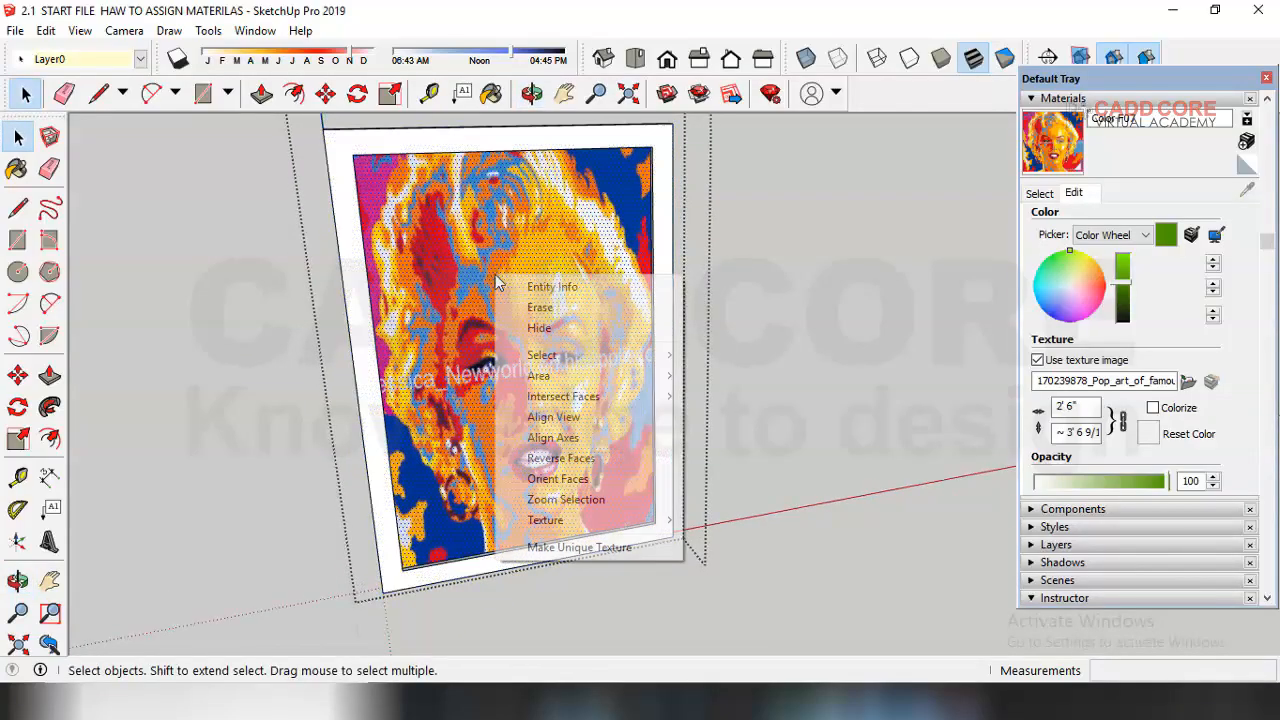
pyautogui.moveTo(594, 522)
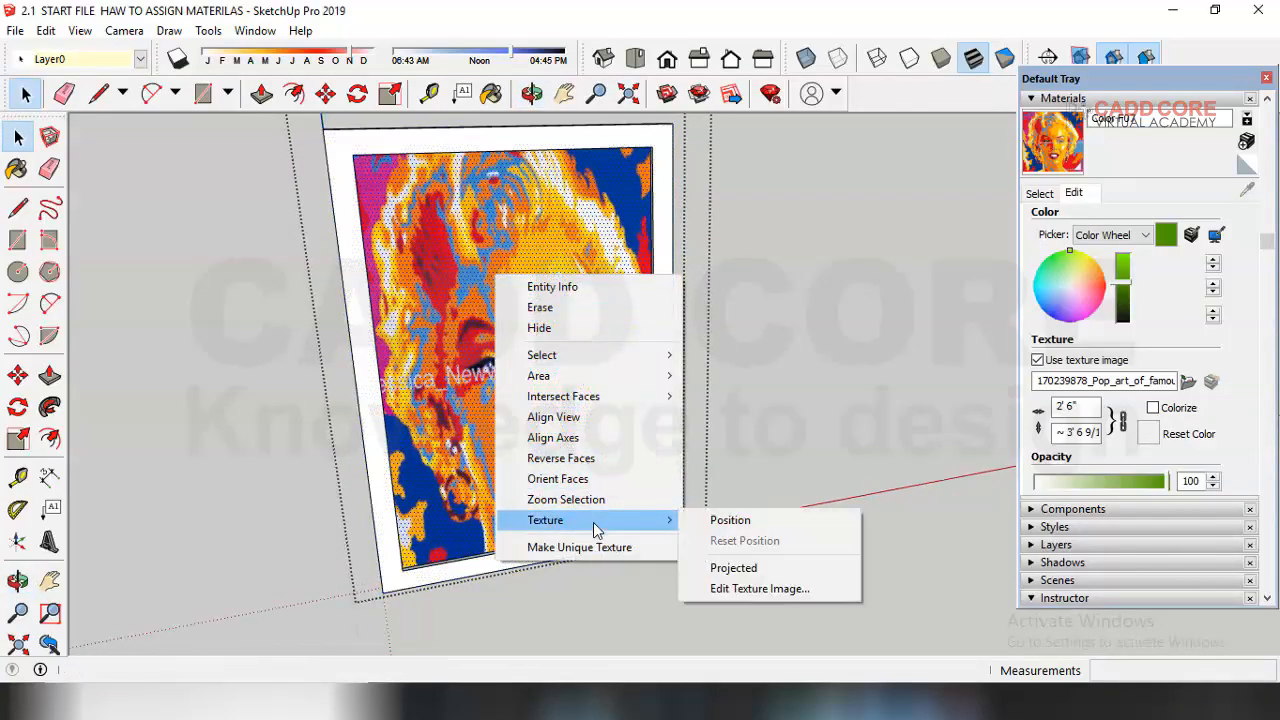
pyautogui.click(723, 520)
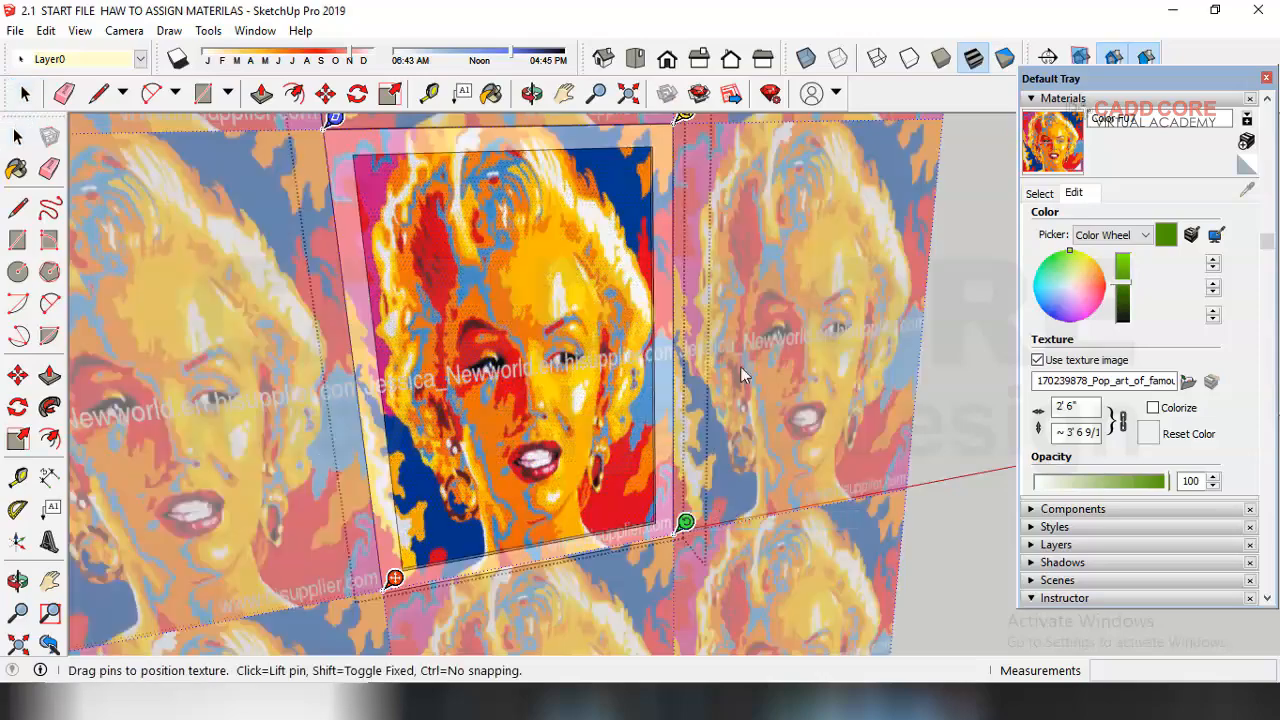
pyautogui.moveTo(604, 385)
pyautogui.mouseDown()
pyautogui.moveTo(667, 282)
pyautogui.moveTo(581, 311)
pyautogui.moveTo(610, 282)
pyautogui.moveTo(638, 411)
pyautogui.moveTo(516, 392)
pyautogui.moveTo(659, 392)
pyautogui.moveTo(607, 392)
pyautogui.moveTo(620, 404)
pyautogui.mouseUp()
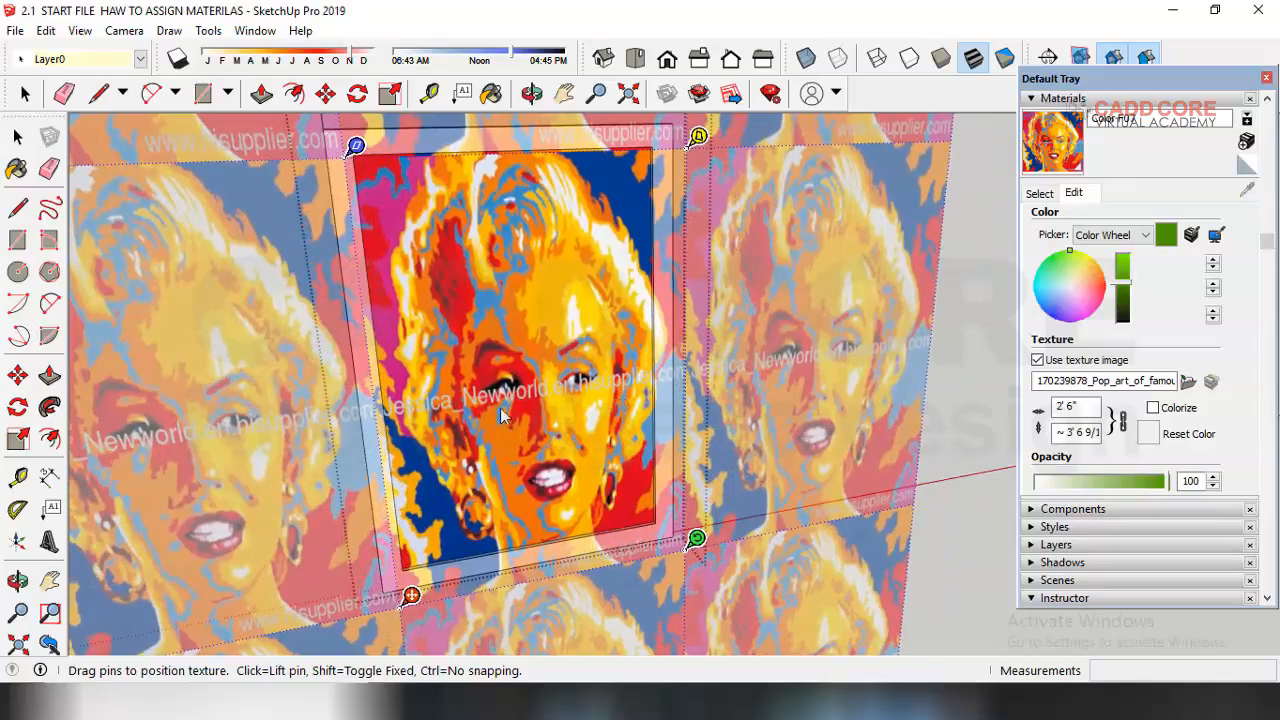
pyautogui.rightClick(694, 146)
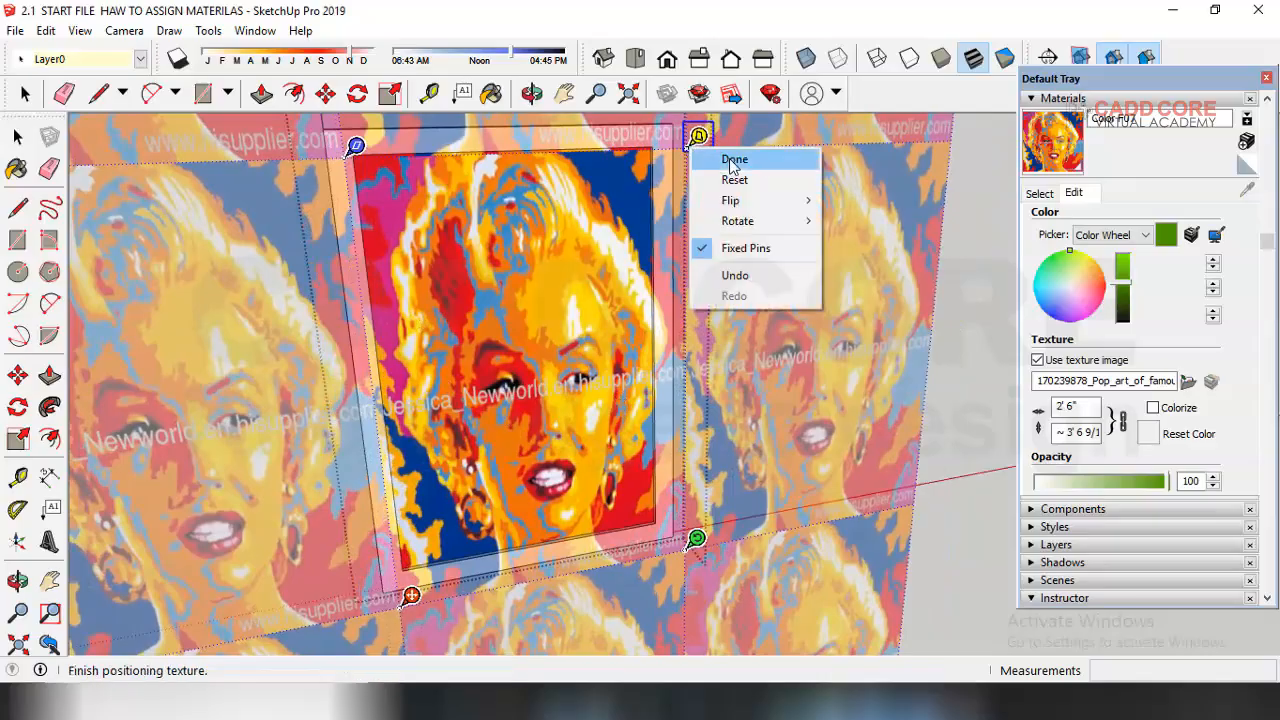
pyautogui.moveTo(740, 221)
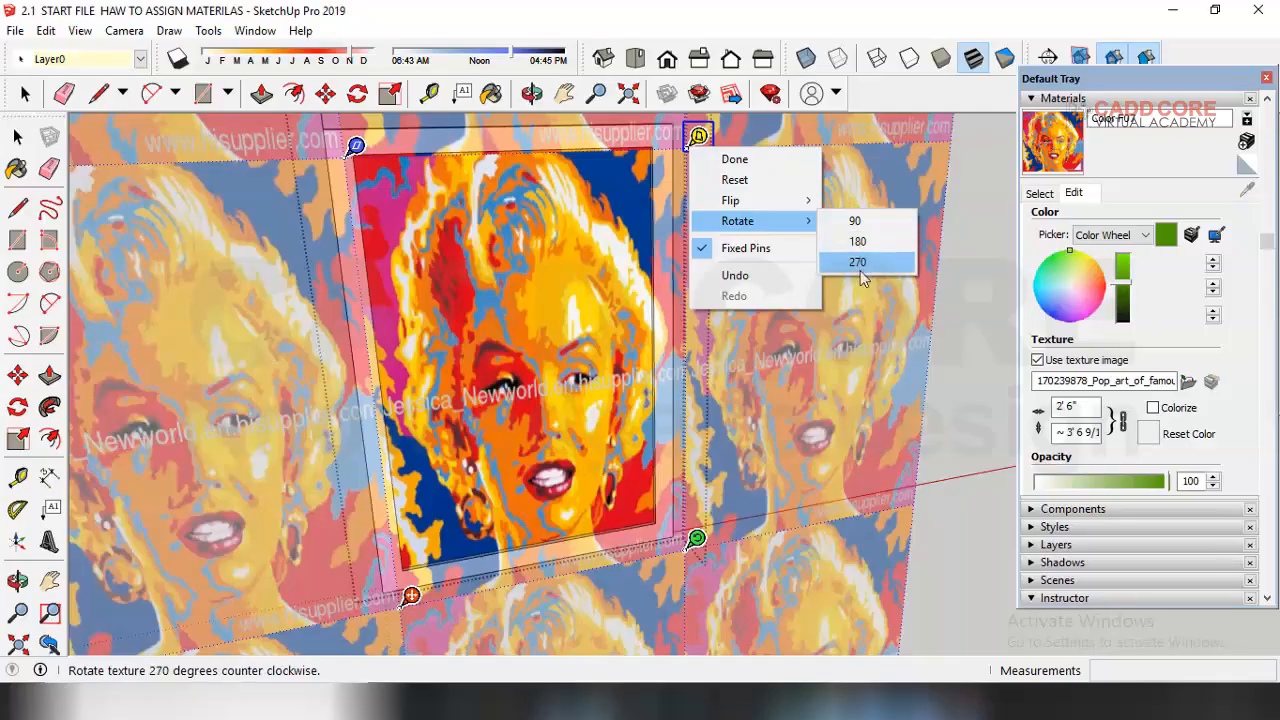
pyautogui.click(769, 580)
pyautogui.click(769, 580)
# Step: Paint the picture frame's border with the dark grey Color M06 from the Colors library
pyautogui.moveTo(634, 566); pyautogui.dragTo(838, 418, button='middle')
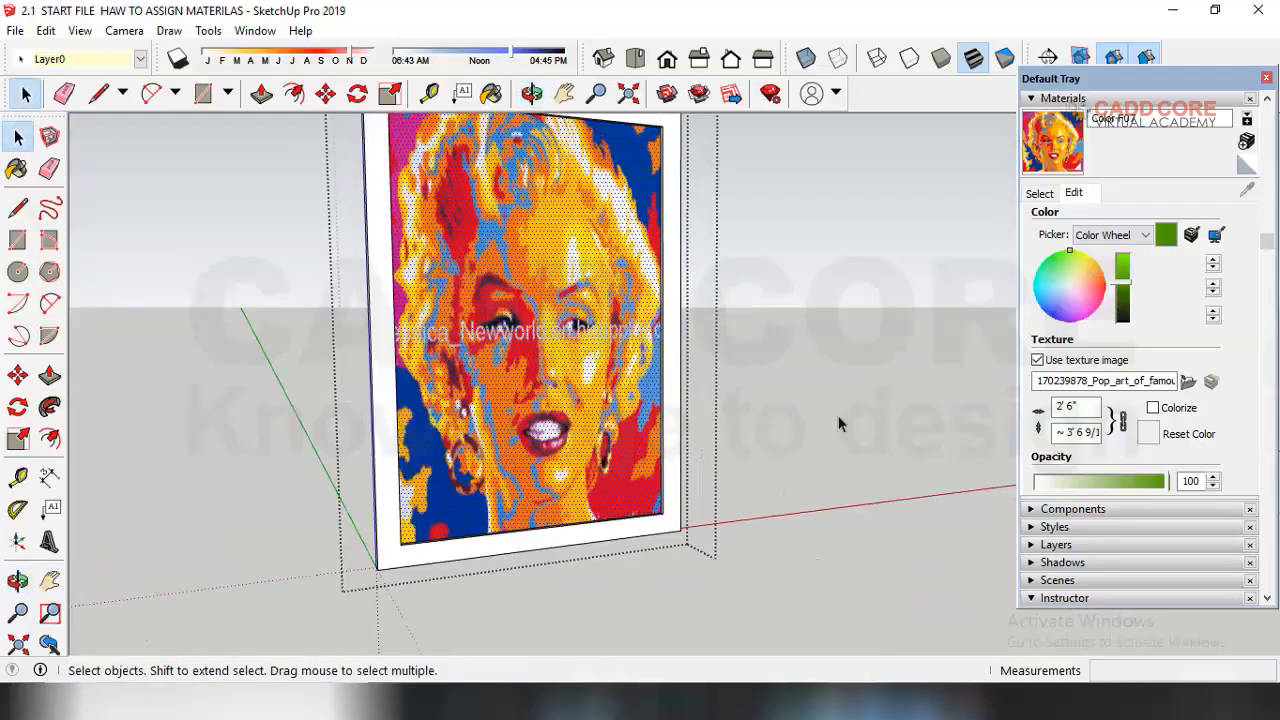
pyautogui.click(838, 418)
pyautogui.moveTo(496, 514); pyautogui.dragTo(400, 530, button='middle')
pyautogui.scroll(-4, 569, 457)
pyautogui.scroll(6, 314, 400)
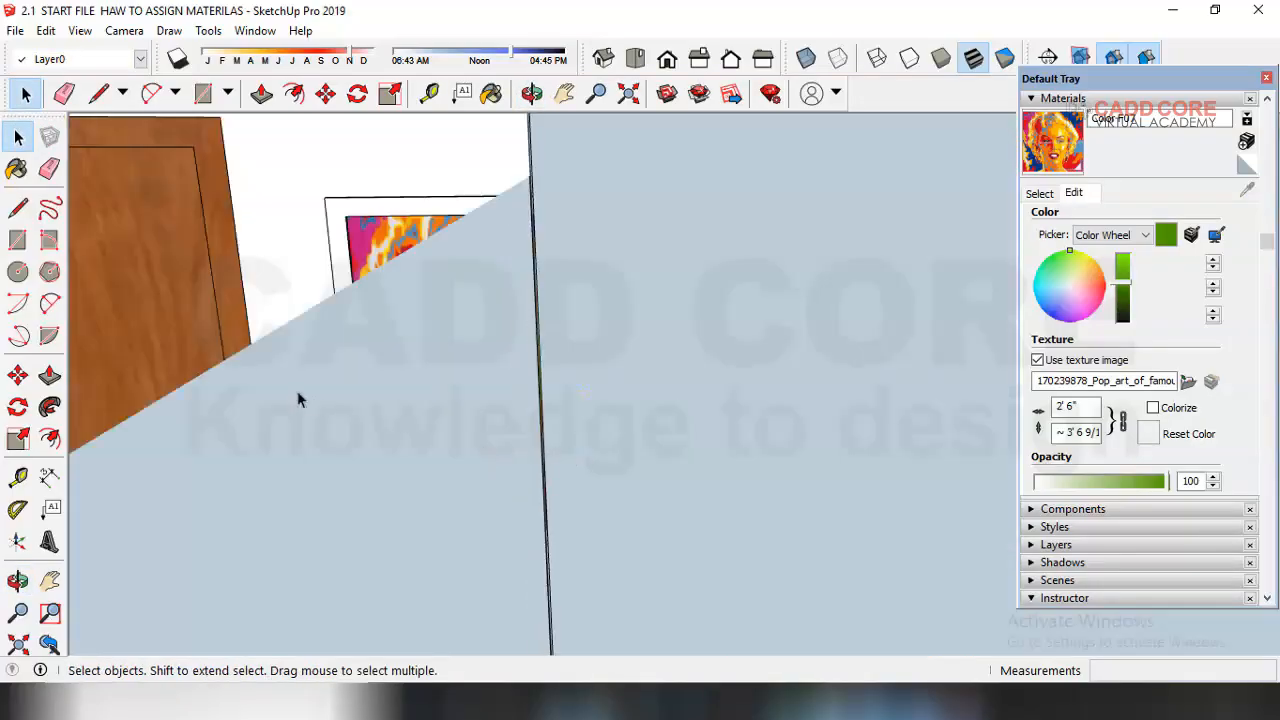
pyautogui.scroll(-1, 445, 463)
pyautogui.moveTo(472, 382); pyautogui.dragTo(484, 430, button='middle')
pyautogui.scroll(-1, 484, 430)
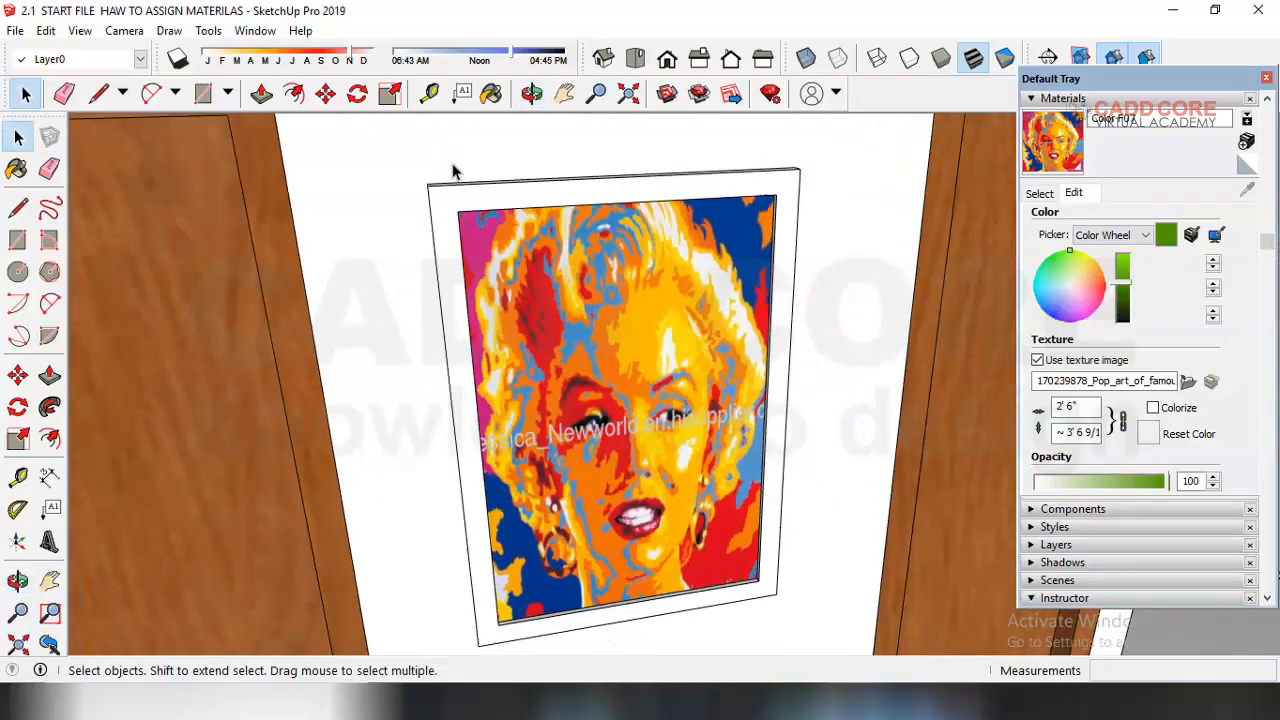
pyautogui.scroll(1, 452, 172)
pyautogui.doubleClick(469, 207)
pyautogui.click(493, 205)
pyautogui.doubleClick(493, 205)
pyautogui.moveTo(416, 229); pyautogui.dragTo(452, 242, button='middle')
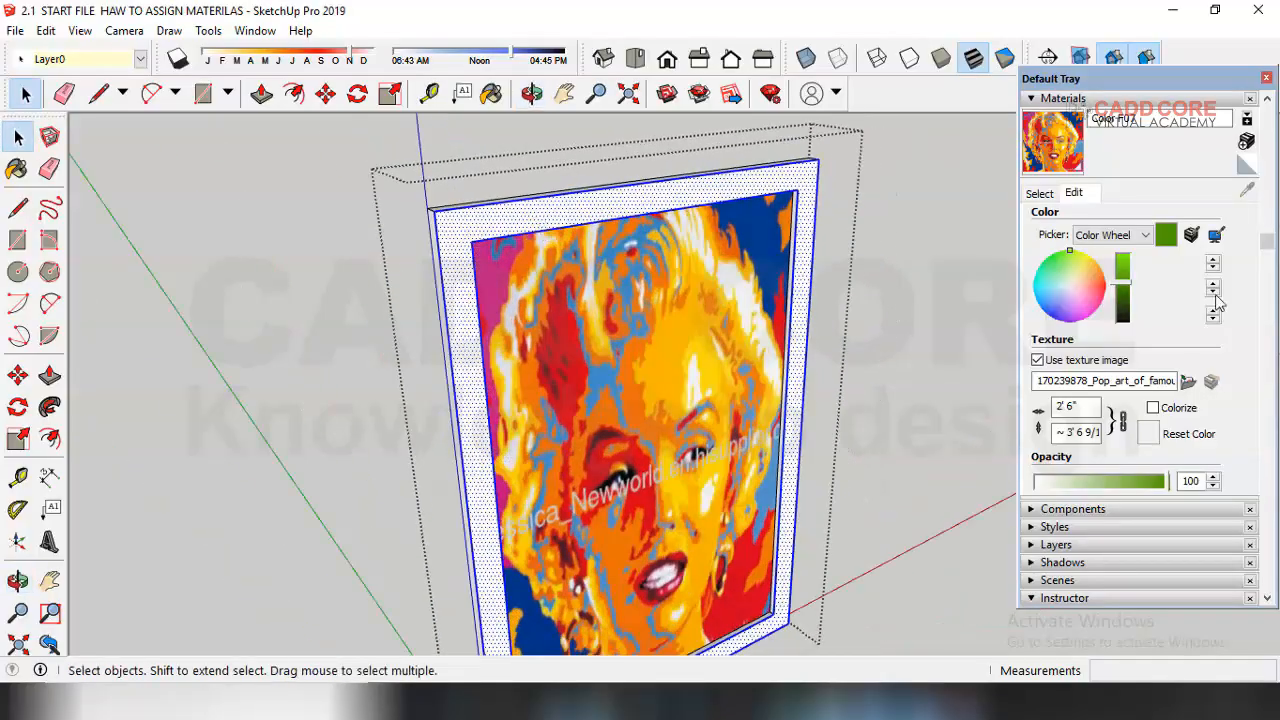
pyautogui.click(1040, 193)
pyautogui.scroll(-6, 1140, 290)
pyautogui.click(1140, 322)
pyautogui.click(813, 184)
pyautogui.moveTo(813, 184); pyautogui.dragTo(525, 345, button='middle')
pyautogui.click(17, 136)
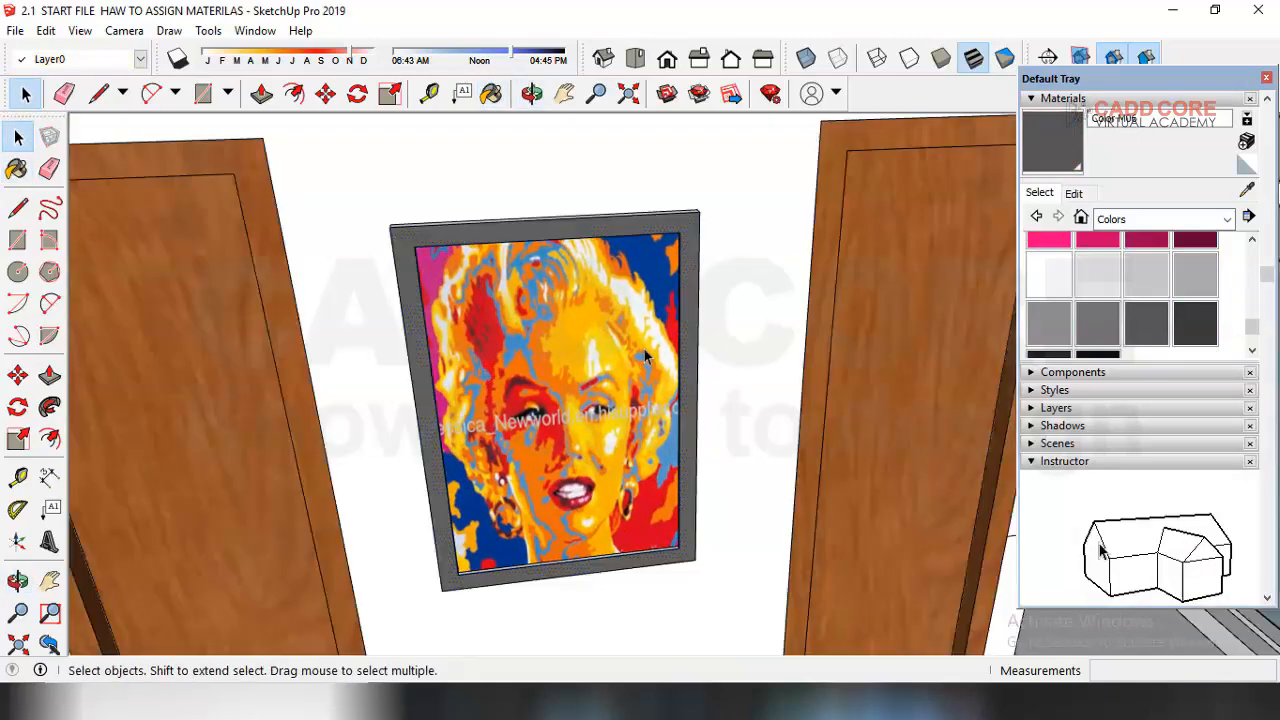
pyautogui.scroll(-1, 645, 355)
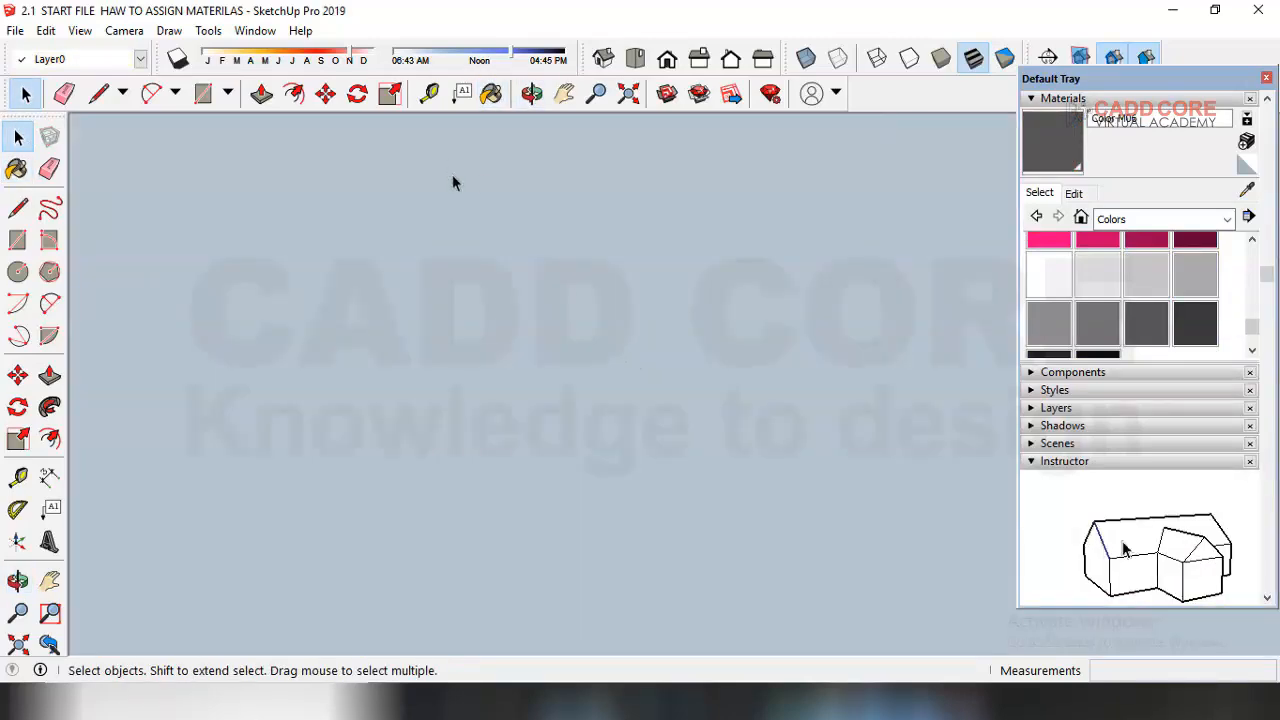
# Step: Zoom out and orbit to review the framed picture on the wall within the house model
pyautogui.scroll(3, 449, 165)
pyautogui.moveTo(504, 199); pyautogui.dragTo(532, 403, button='middle')
pyautogui.scroll(-10, 757, 296)
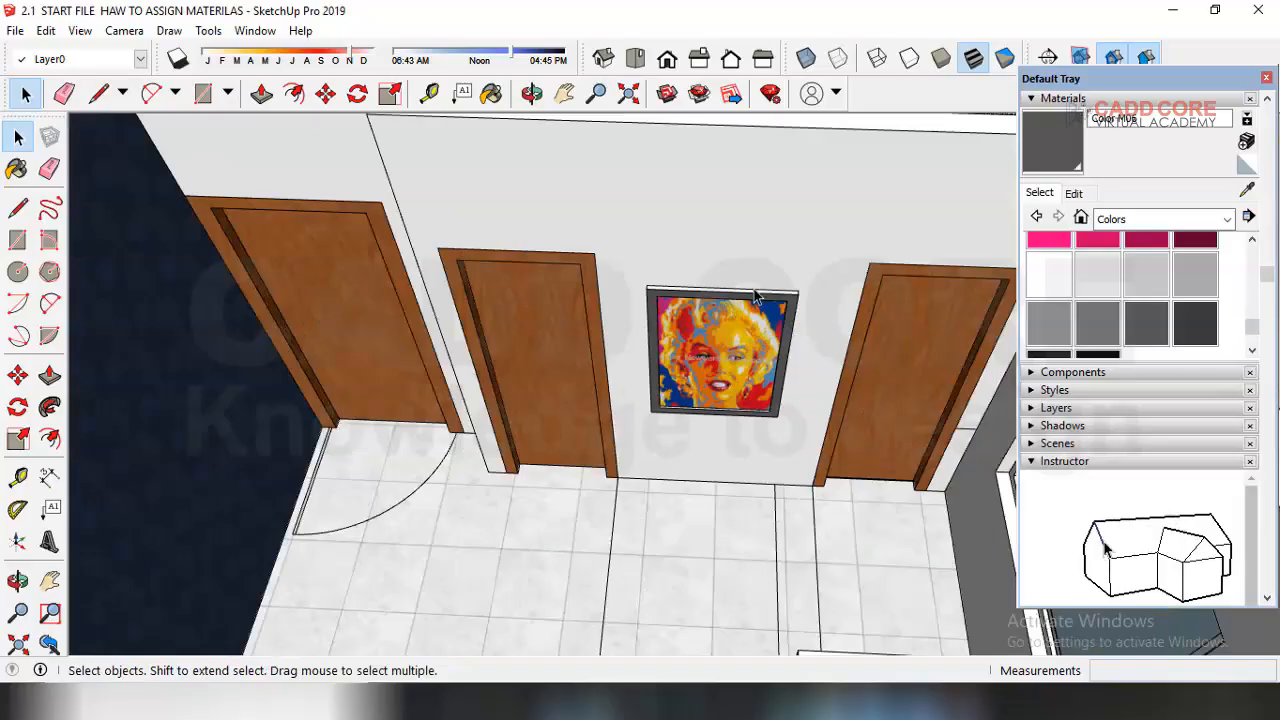
pyautogui.moveTo(766, 333)
pyautogui.mouseDown(button='middle')
pyautogui.moveTo(349, 305)
pyautogui.moveTo(757, 354)
pyautogui.mouseUp(button='middle')
pyautogui.scroll(-3, 394, 414)
pyautogui.moveTo(600, 435); pyautogui.dragTo(310, 480, button='middle')
pyautogui.scroll(-1, 738, 484)
pyautogui.scroll(3, 550, 238)
pyautogui.moveTo(550, 240); pyautogui.dragTo(702, 138, button='middle')
pyautogui.moveTo(735, 279); pyautogui.dragTo(746, 225, button='middle')
pyautogui.scroll(2, 672, 148)
pyautogui.scroll(-3, 660, 222)
pyautogui.scroll(4, 650, 270)
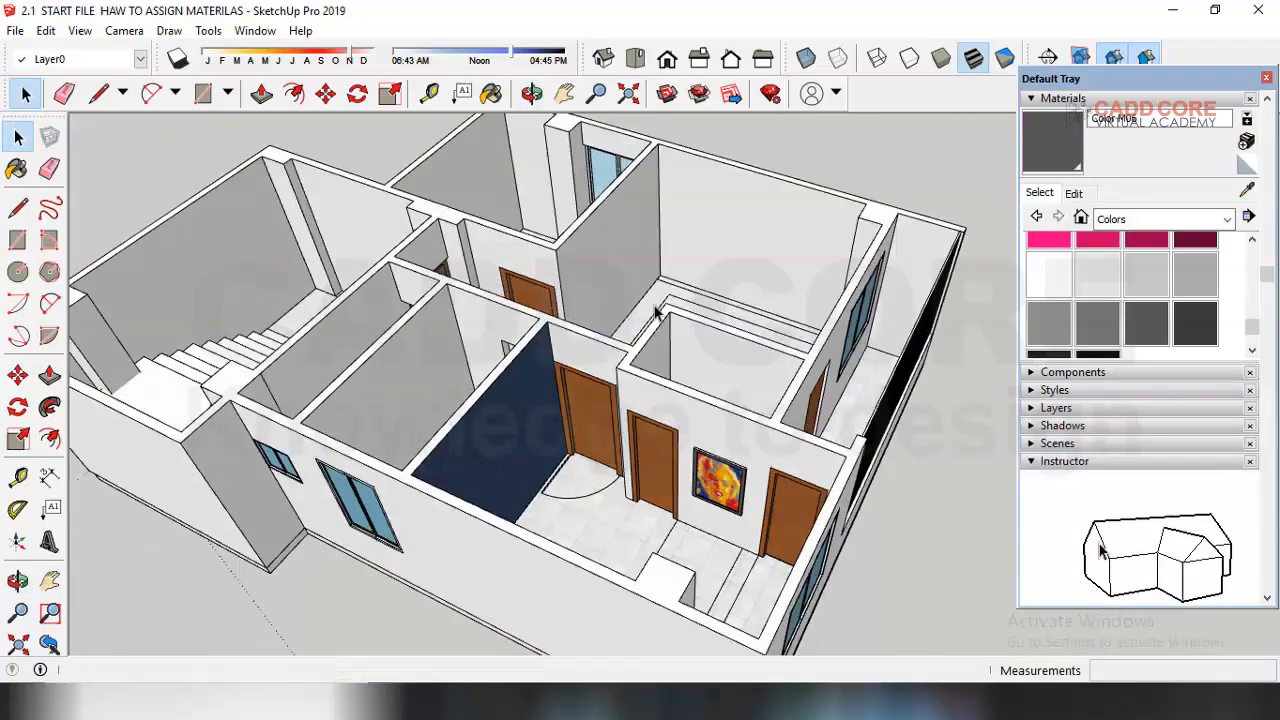